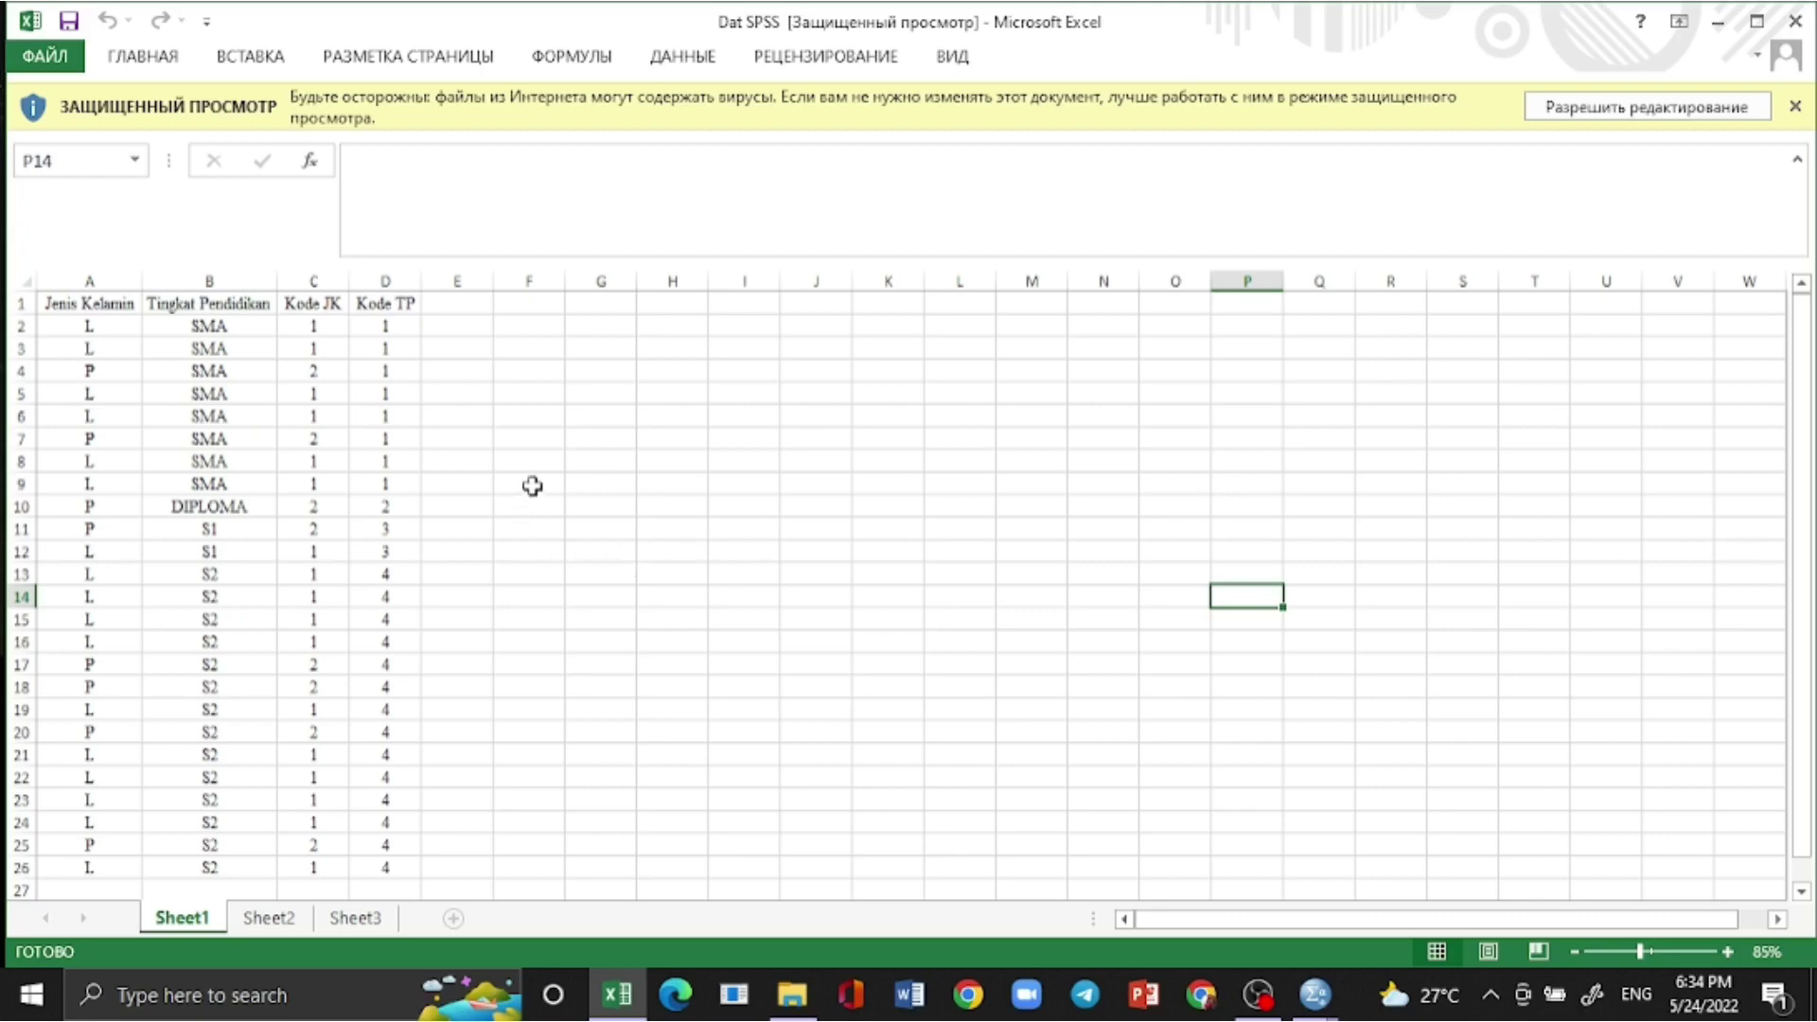
Step: Examine the Jenis Kelamin and Tingkat Pendidikan headings and the categories listed under each in Sheet1
{"action": "left_click", "coordinate": [121, 301]}
{"action": "left_click", "coordinate": [177, 304]}
{"action": "left_click", "coordinate": [121, 301]}
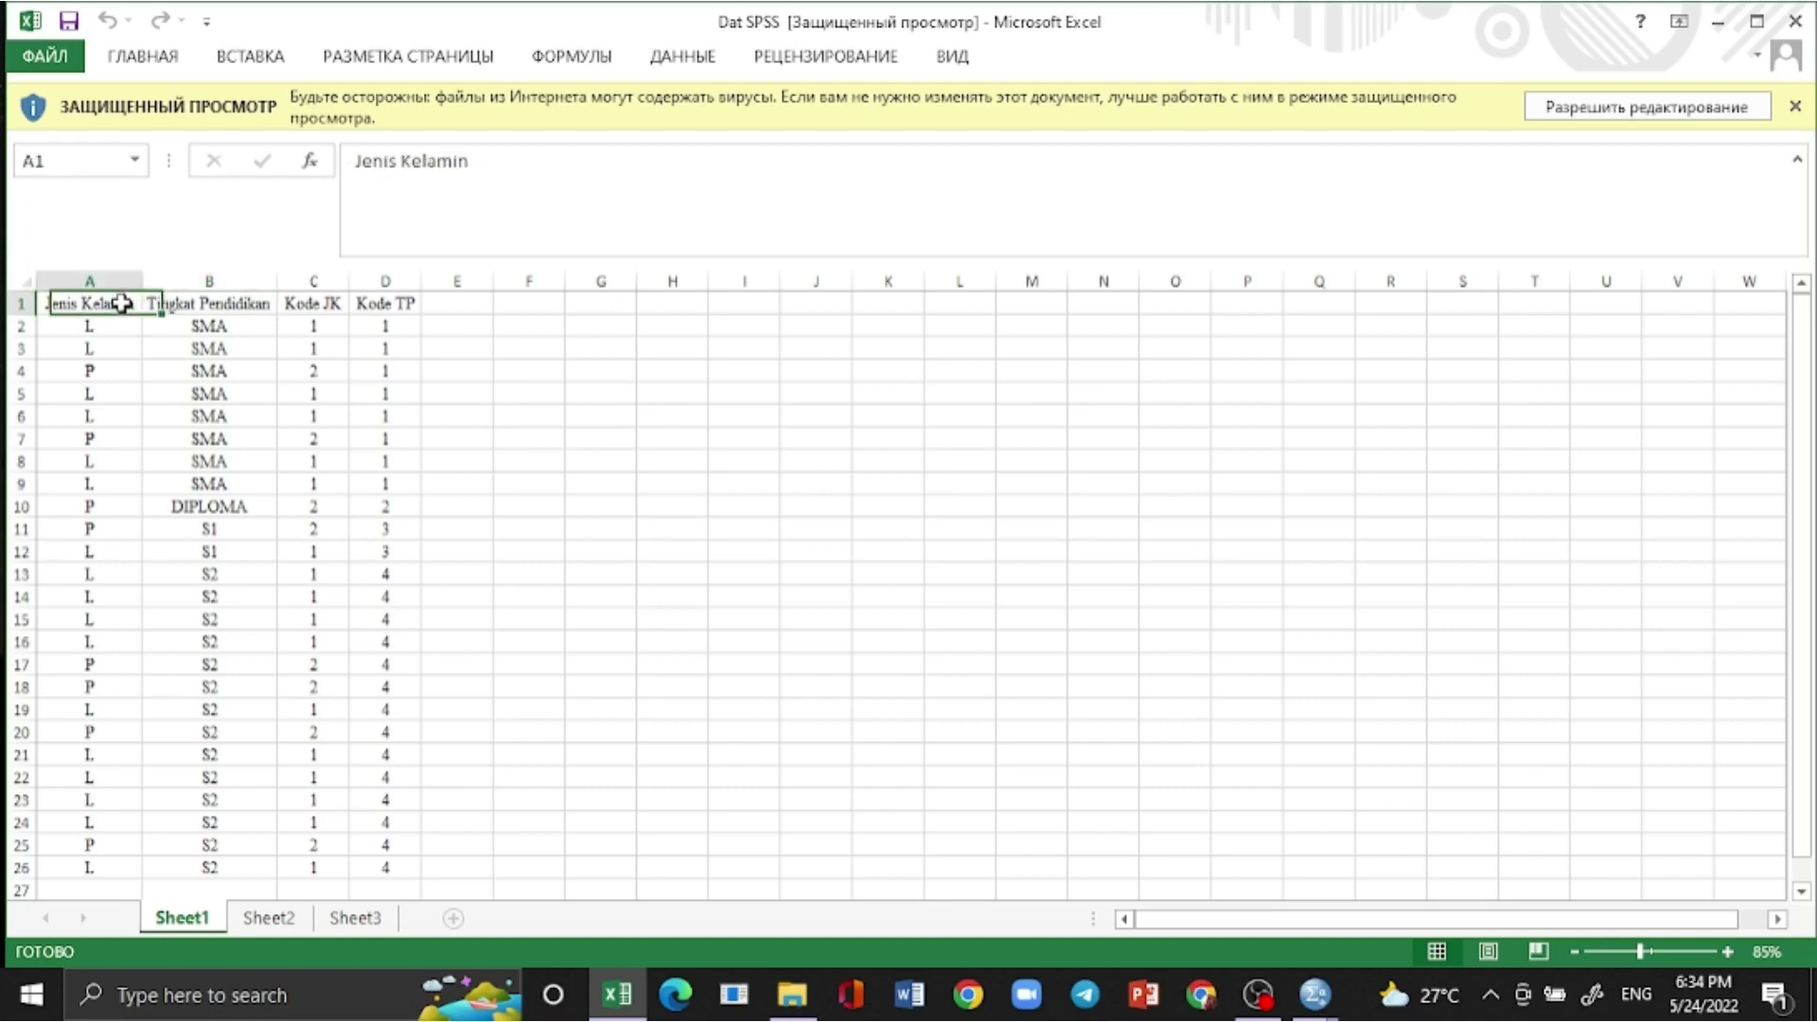
{"action": "left_click", "coordinate": [123, 324]}
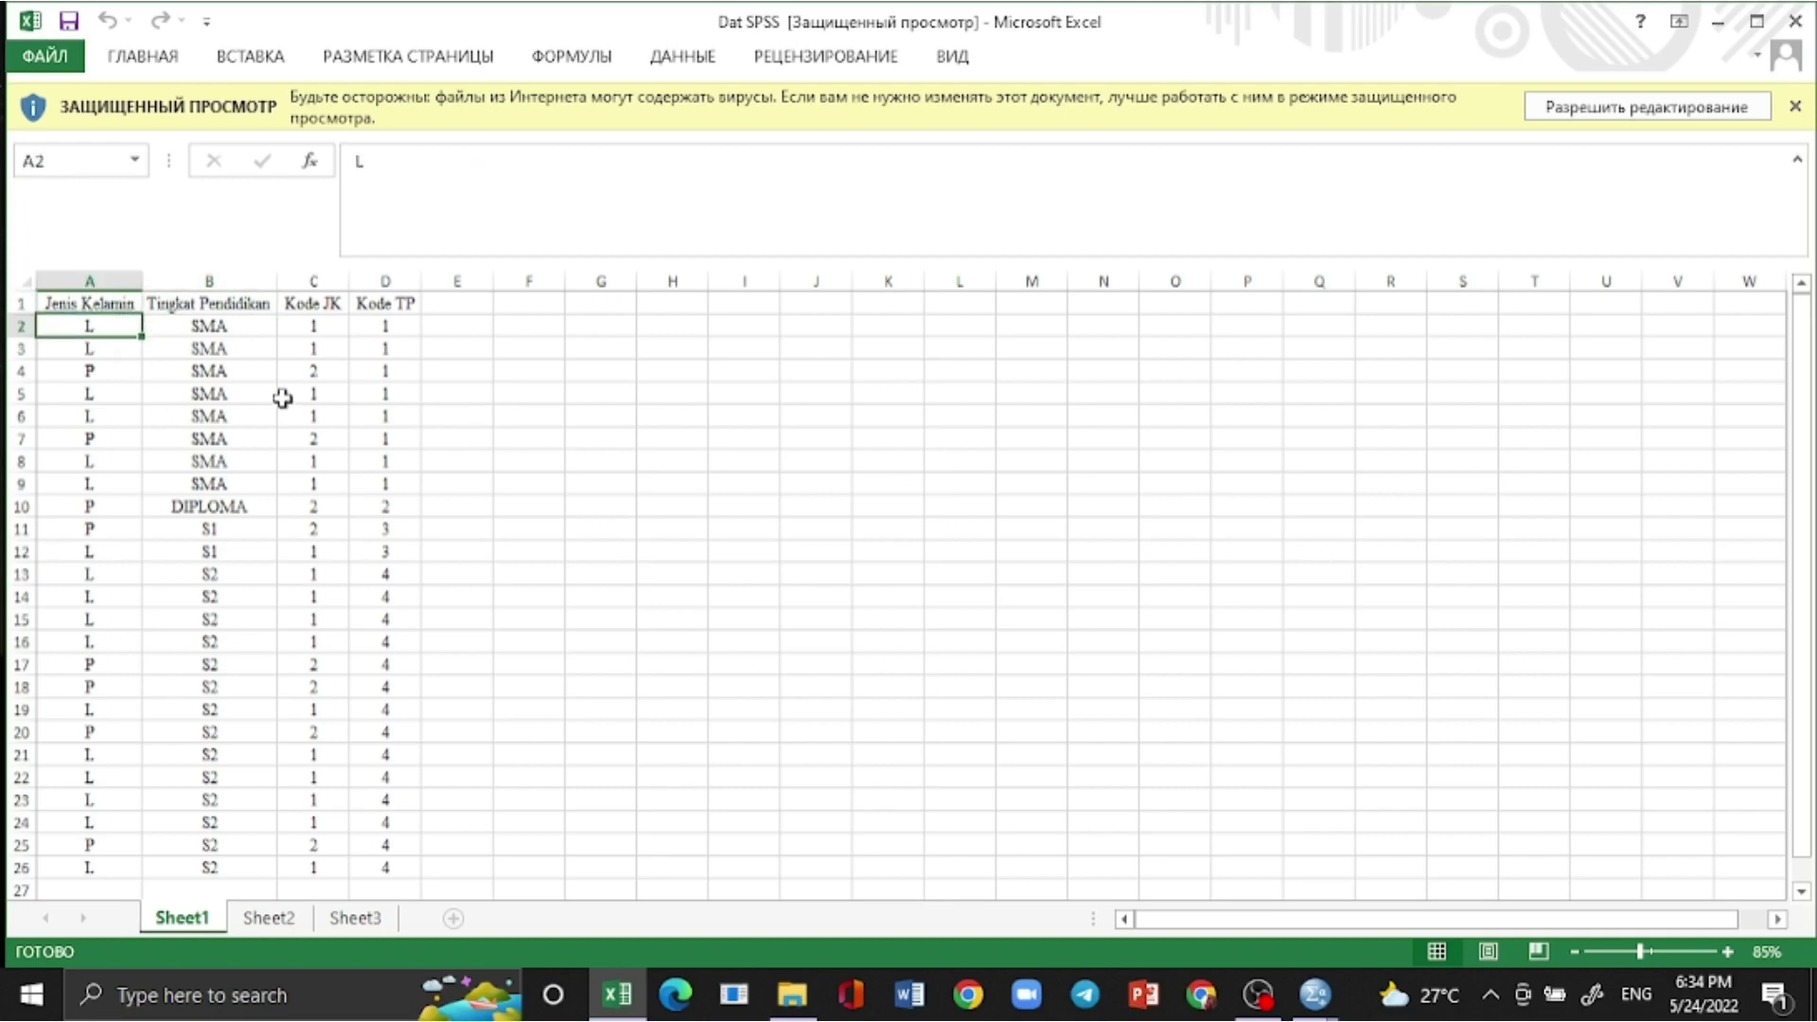
{"action": "left_click", "coordinate": [123, 372]}
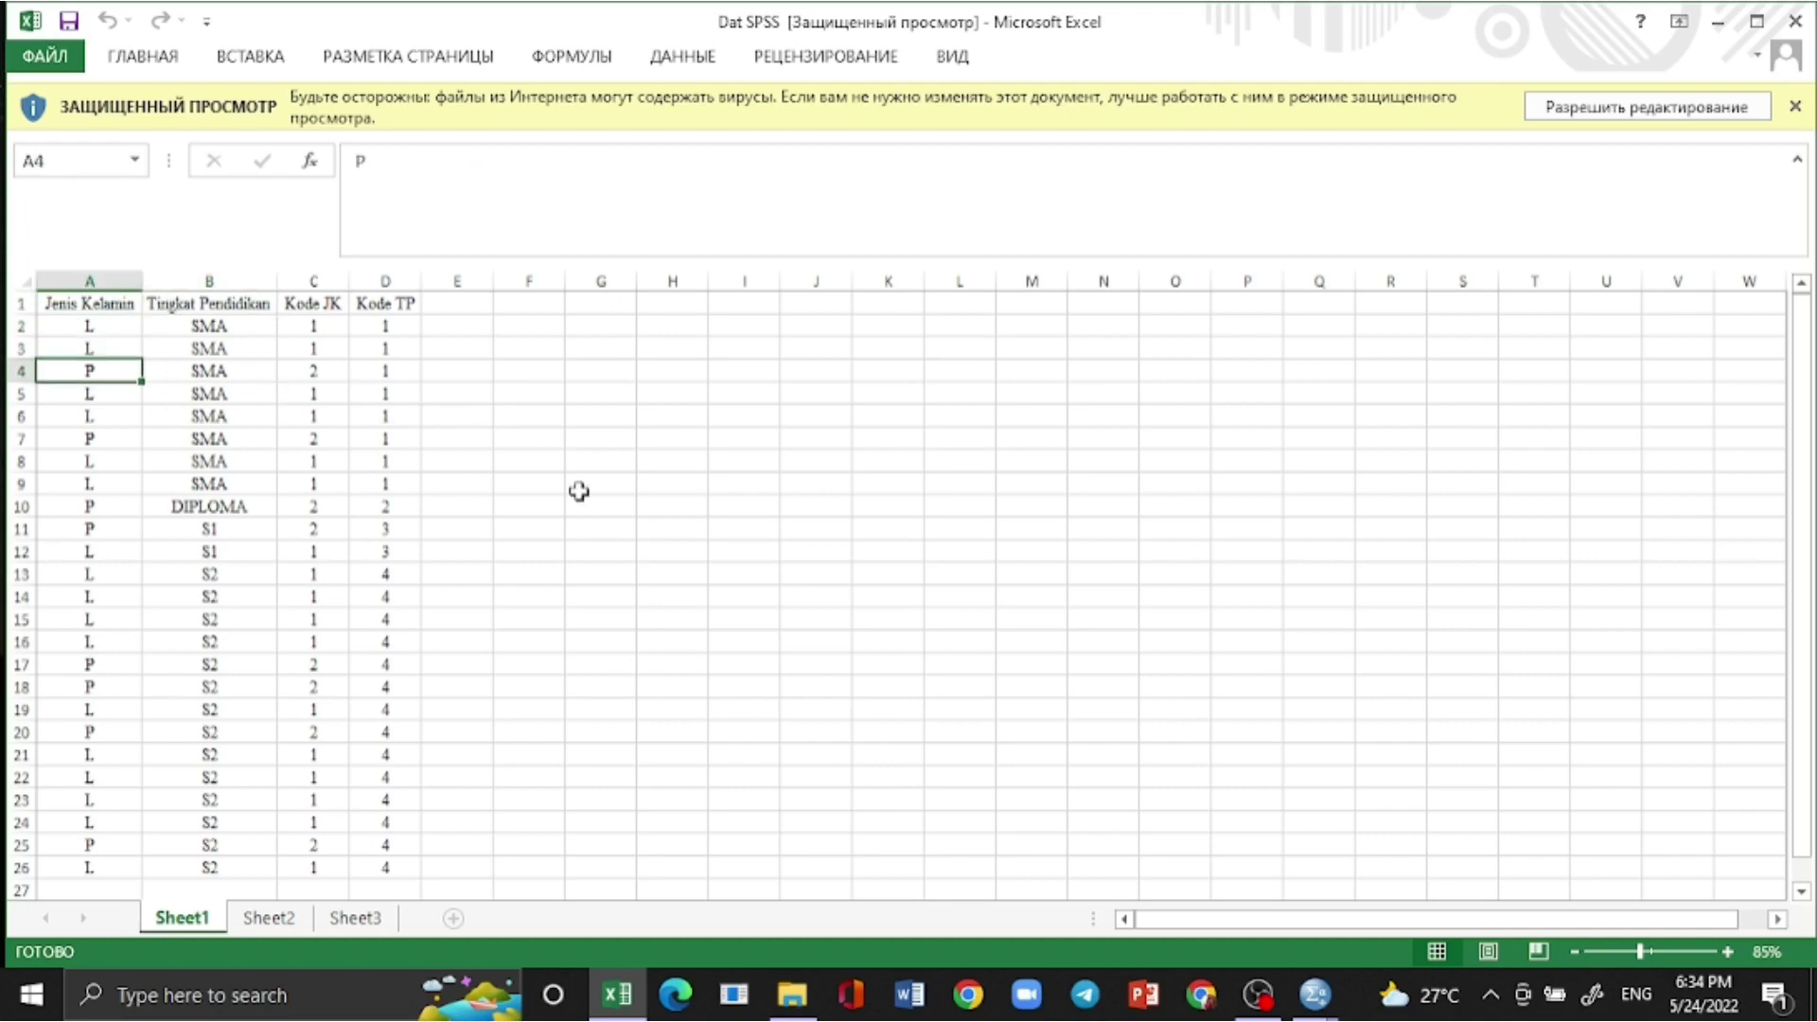
{"action": "left_click", "coordinate": [249, 301]}
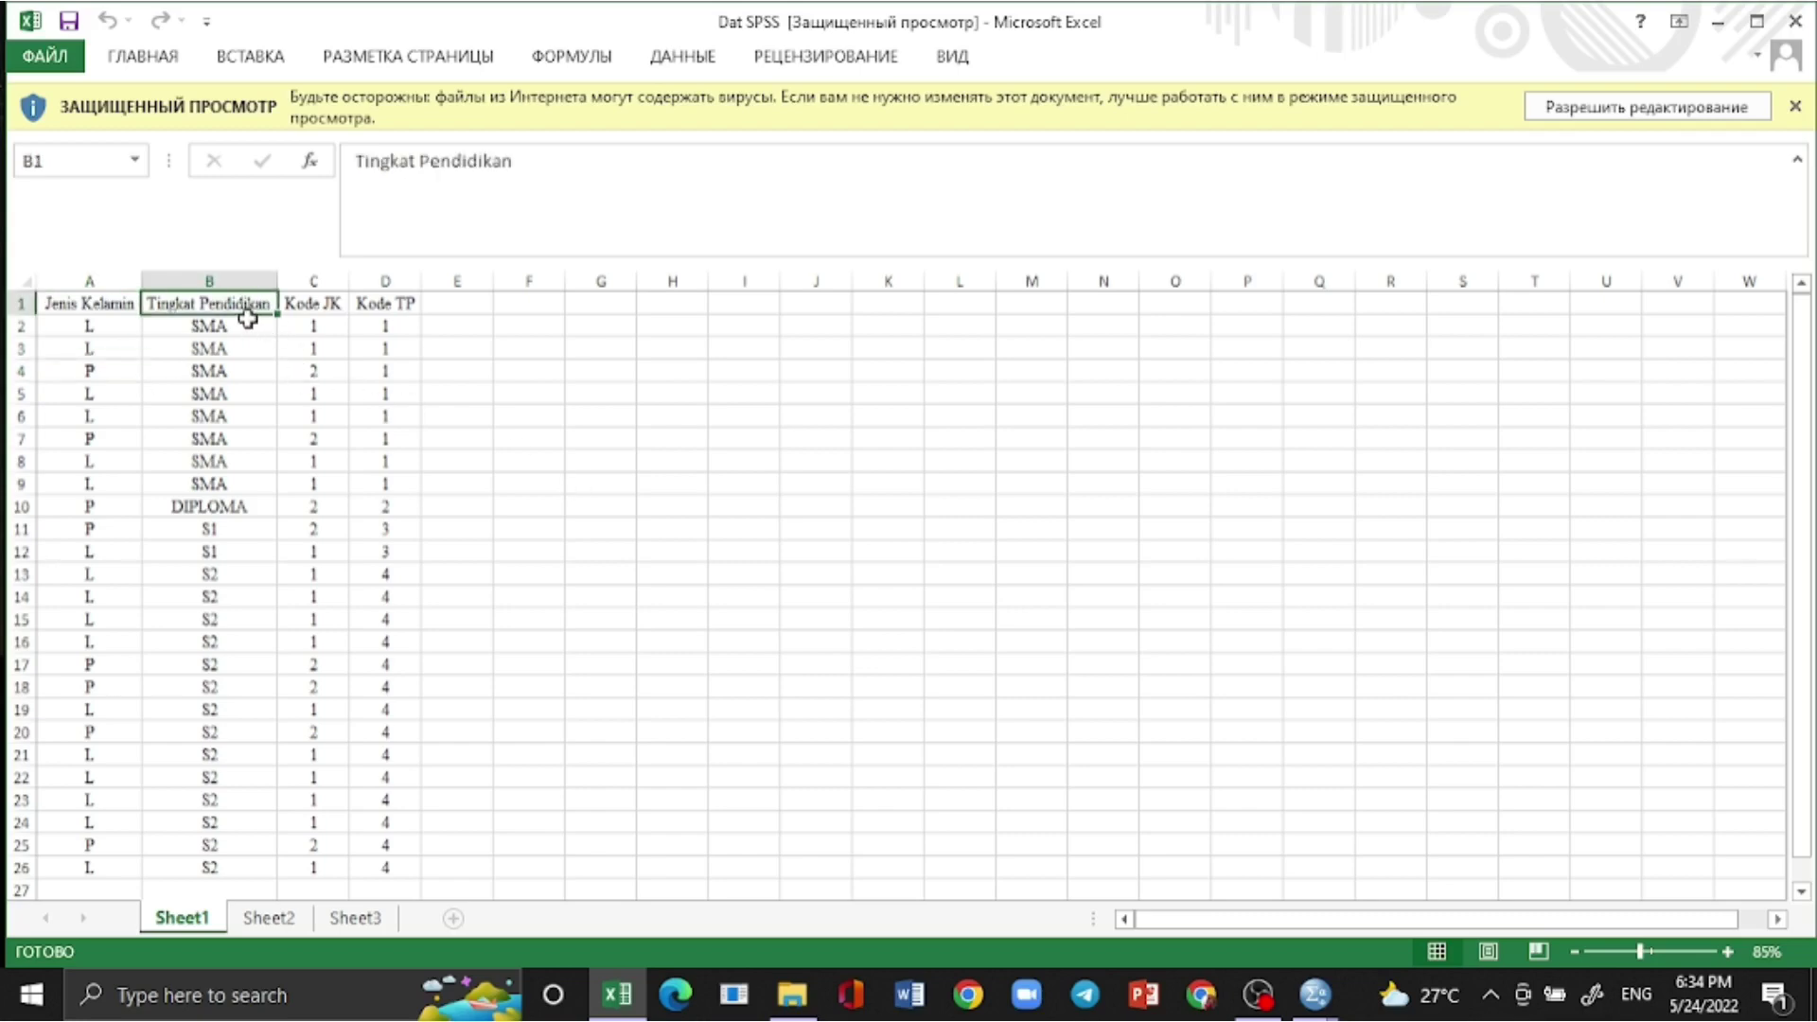
{"action": "left_click", "coordinate": [243, 331]}
{"action": "left_click", "coordinate": [242, 348]}
{"action": "left_click", "coordinate": [213, 509]}
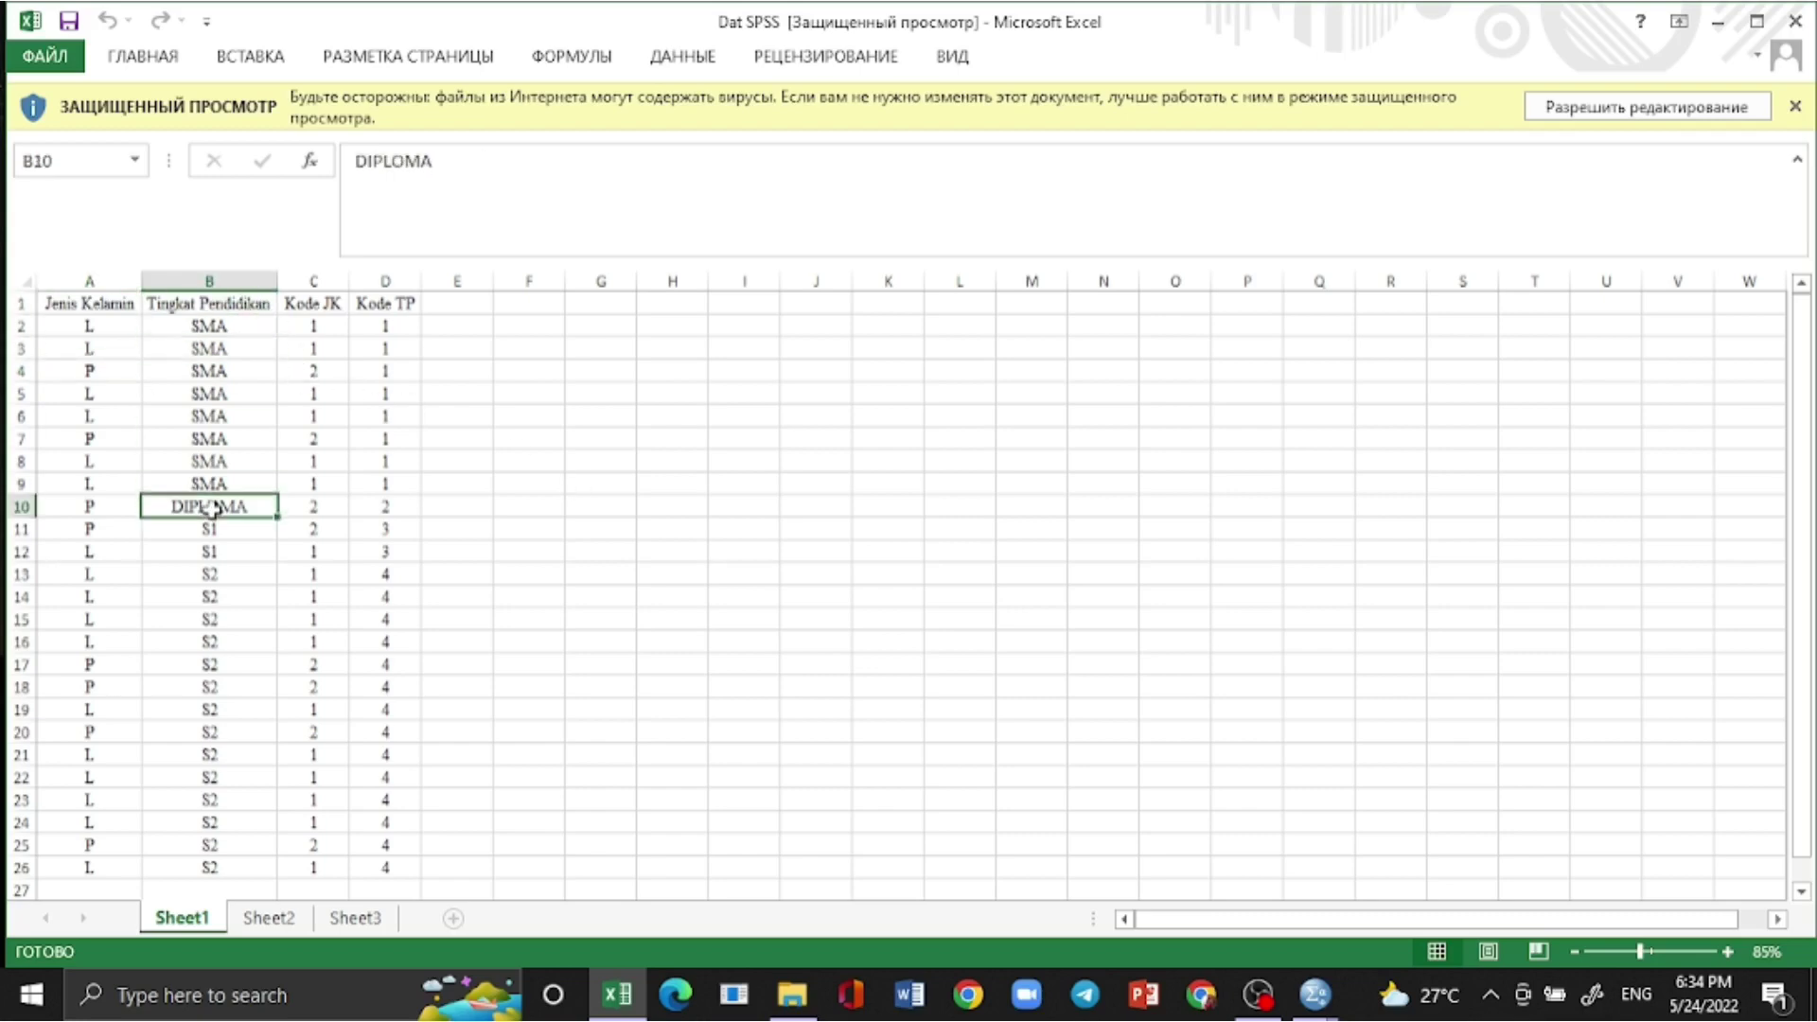
{"action": "left_click", "coordinate": [211, 530]}
{"action": "left_click", "coordinate": [217, 620]}
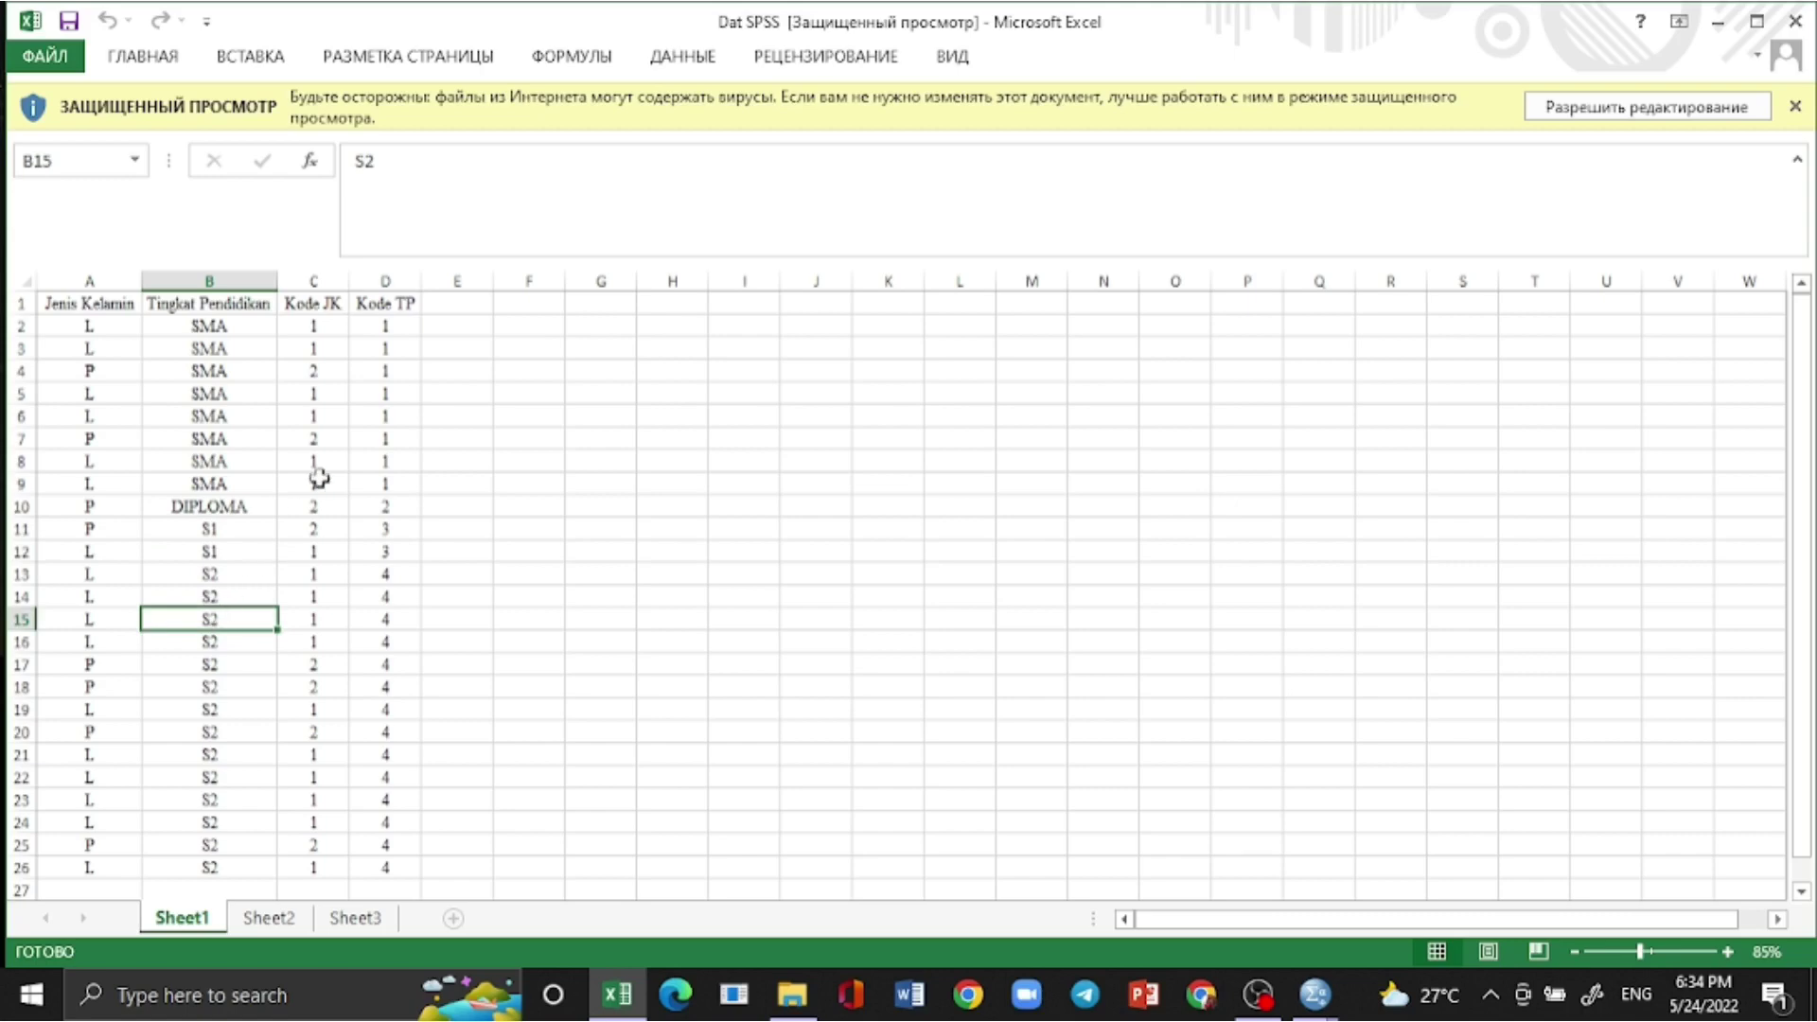
Step: Compare the numeric codes in the Kode JK column with the matching L and P entries under Jenis Kelamin
{"action": "left_click", "coordinate": [315, 299]}
{"action": "left_click", "coordinate": [316, 280]}
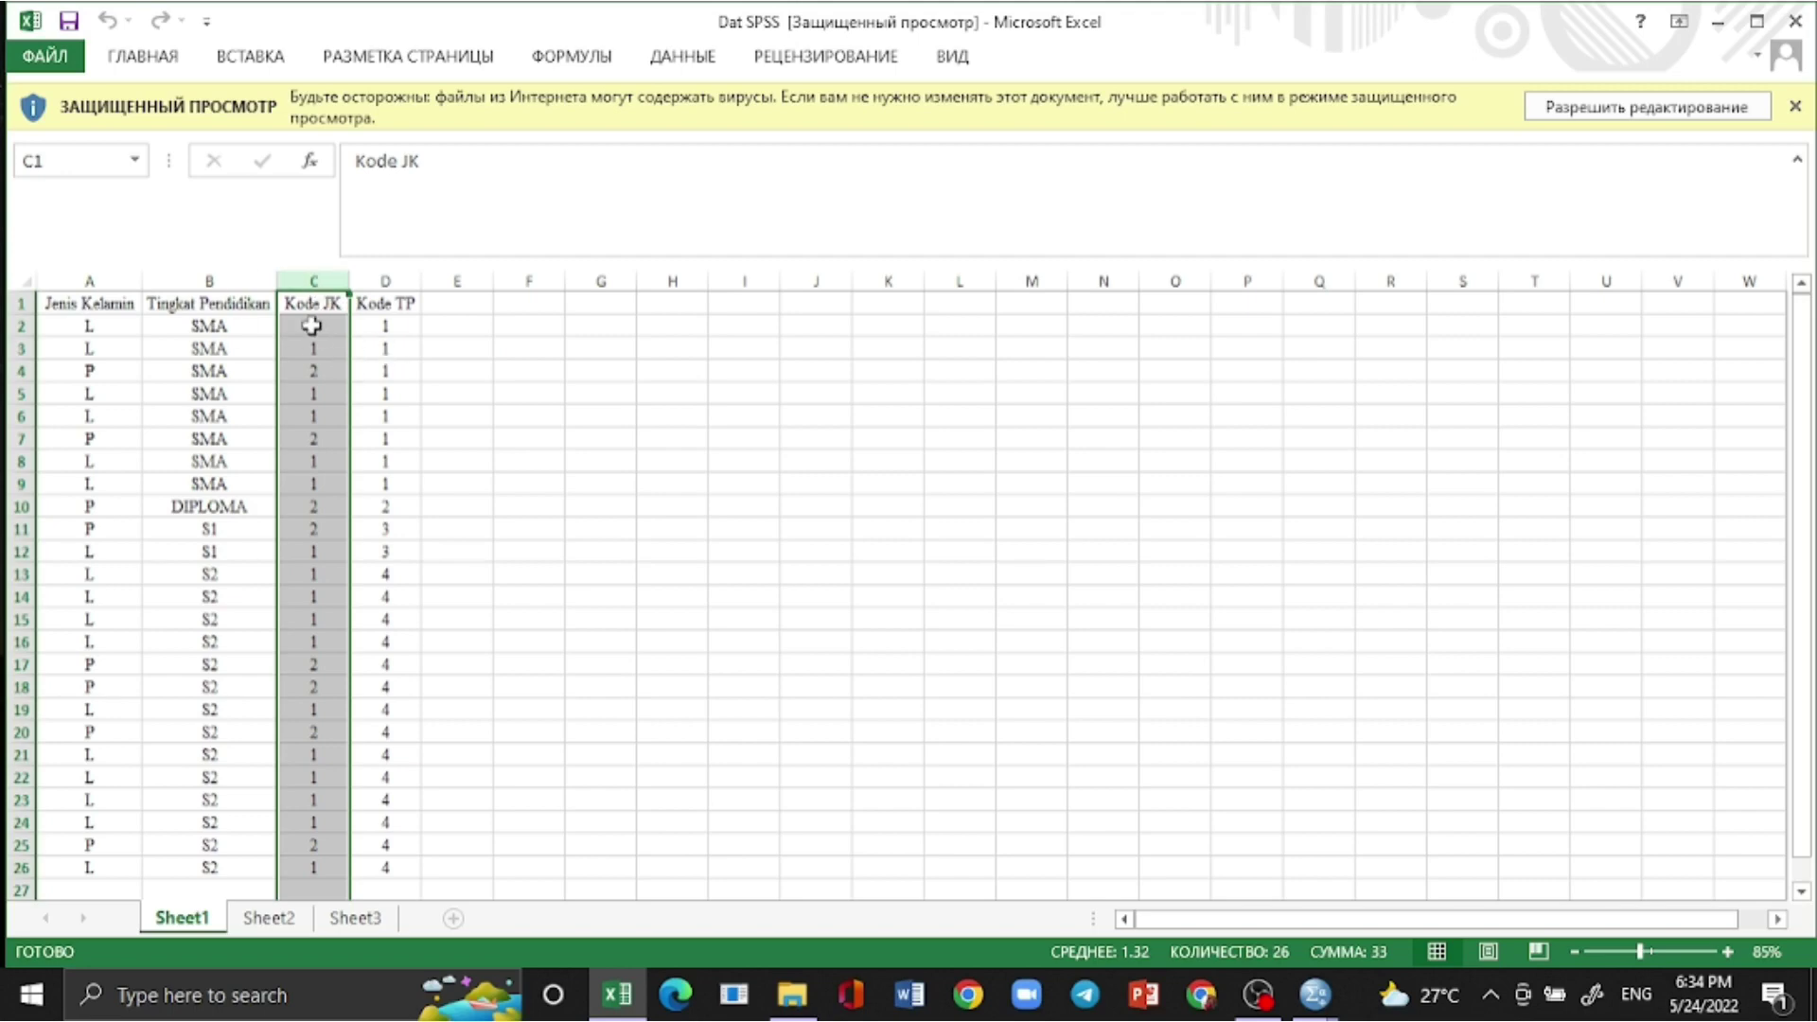
{"action": "left_click", "coordinate": [313, 326]}
{"action": "left_click", "coordinate": [138, 323]}
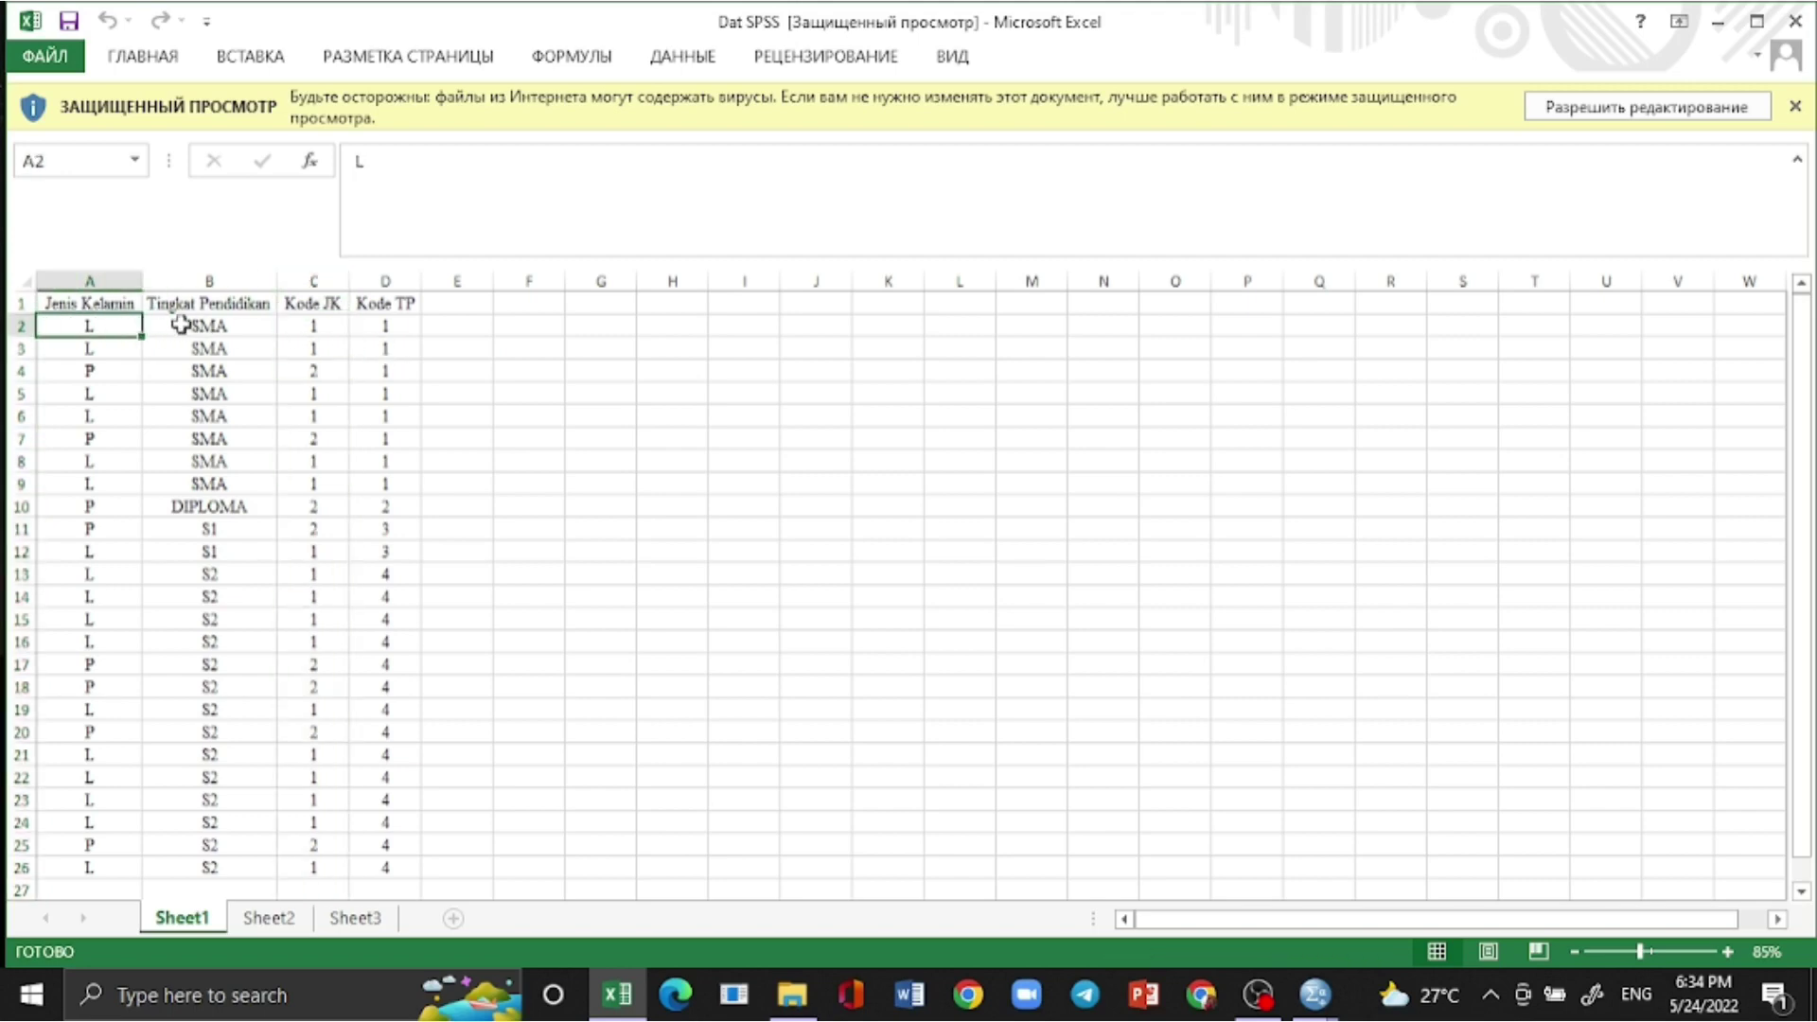
{"action": "left_click", "coordinate": [327, 368]}
{"action": "left_click", "coordinate": [131, 373]}
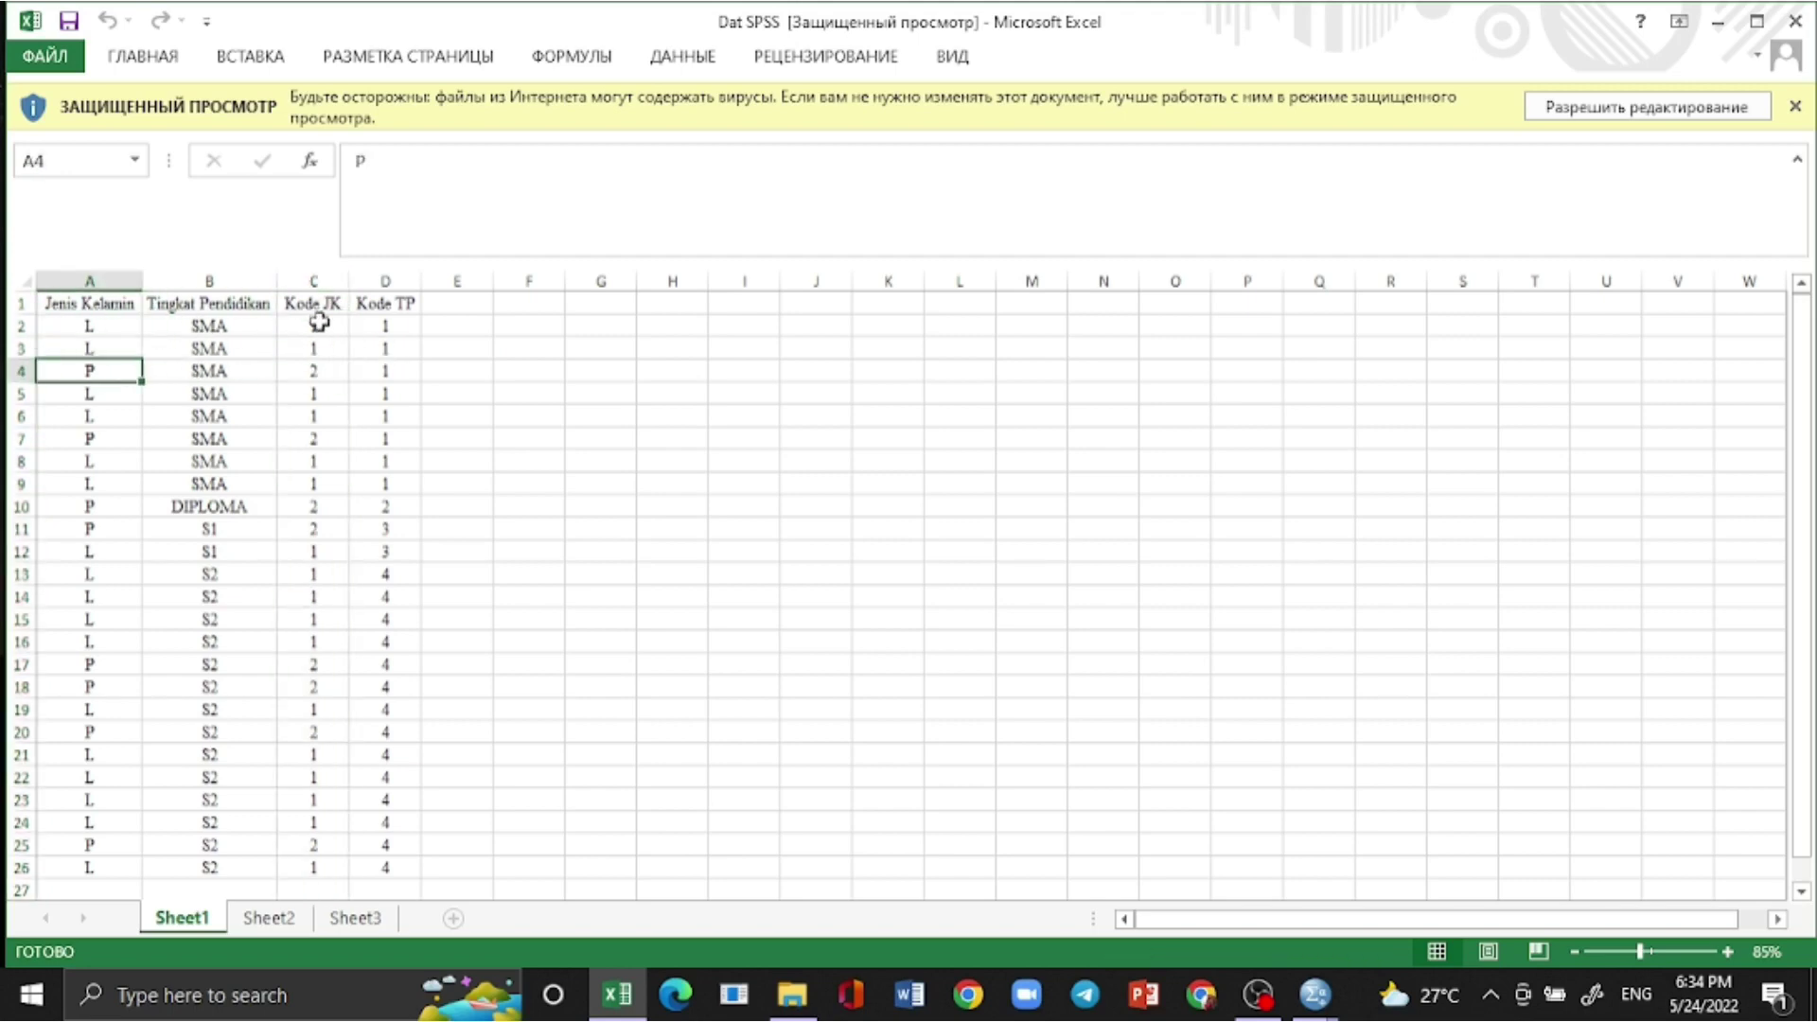
Step: Compare the Kode TP codes with the matching Tingkat Pendidikan entries for SMA, DIPLOMA, S1 and S2
{"action": "left_click", "coordinate": [388, 303]}
{"action": "key", "text": "ctrl+shift+Down"}
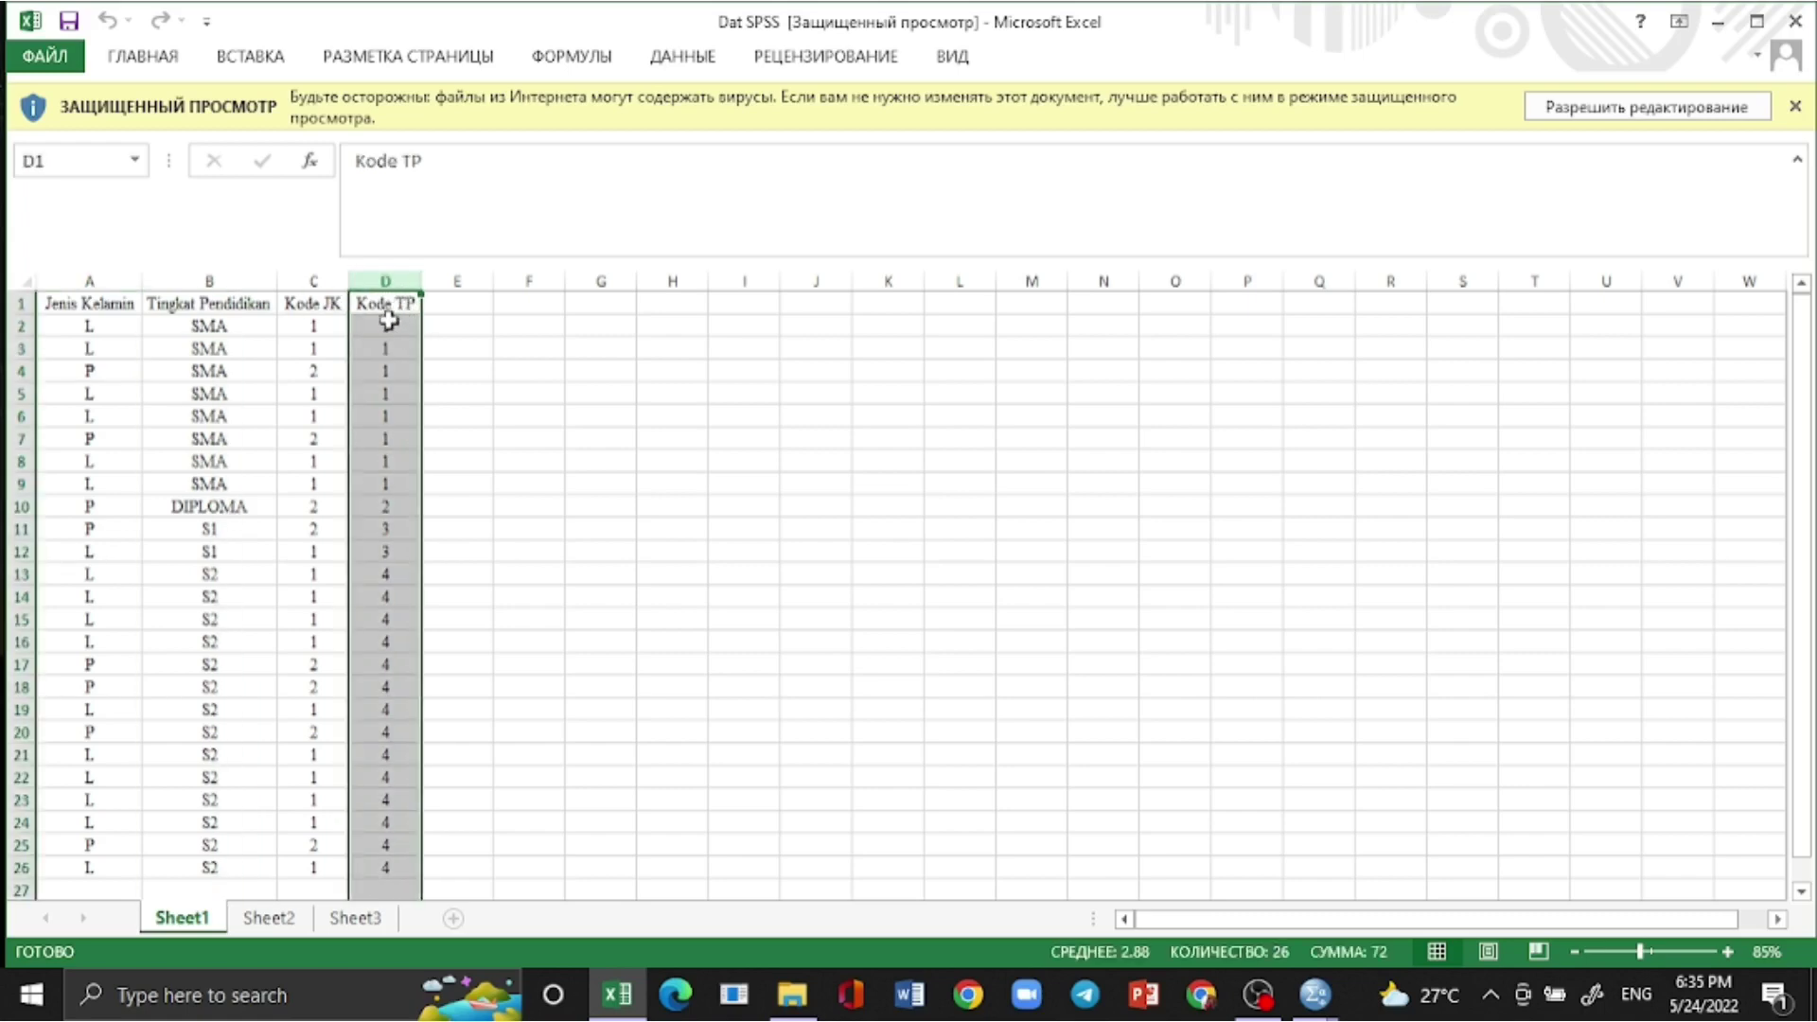
{"action": "left_click", "coordinate": [396, 333]}
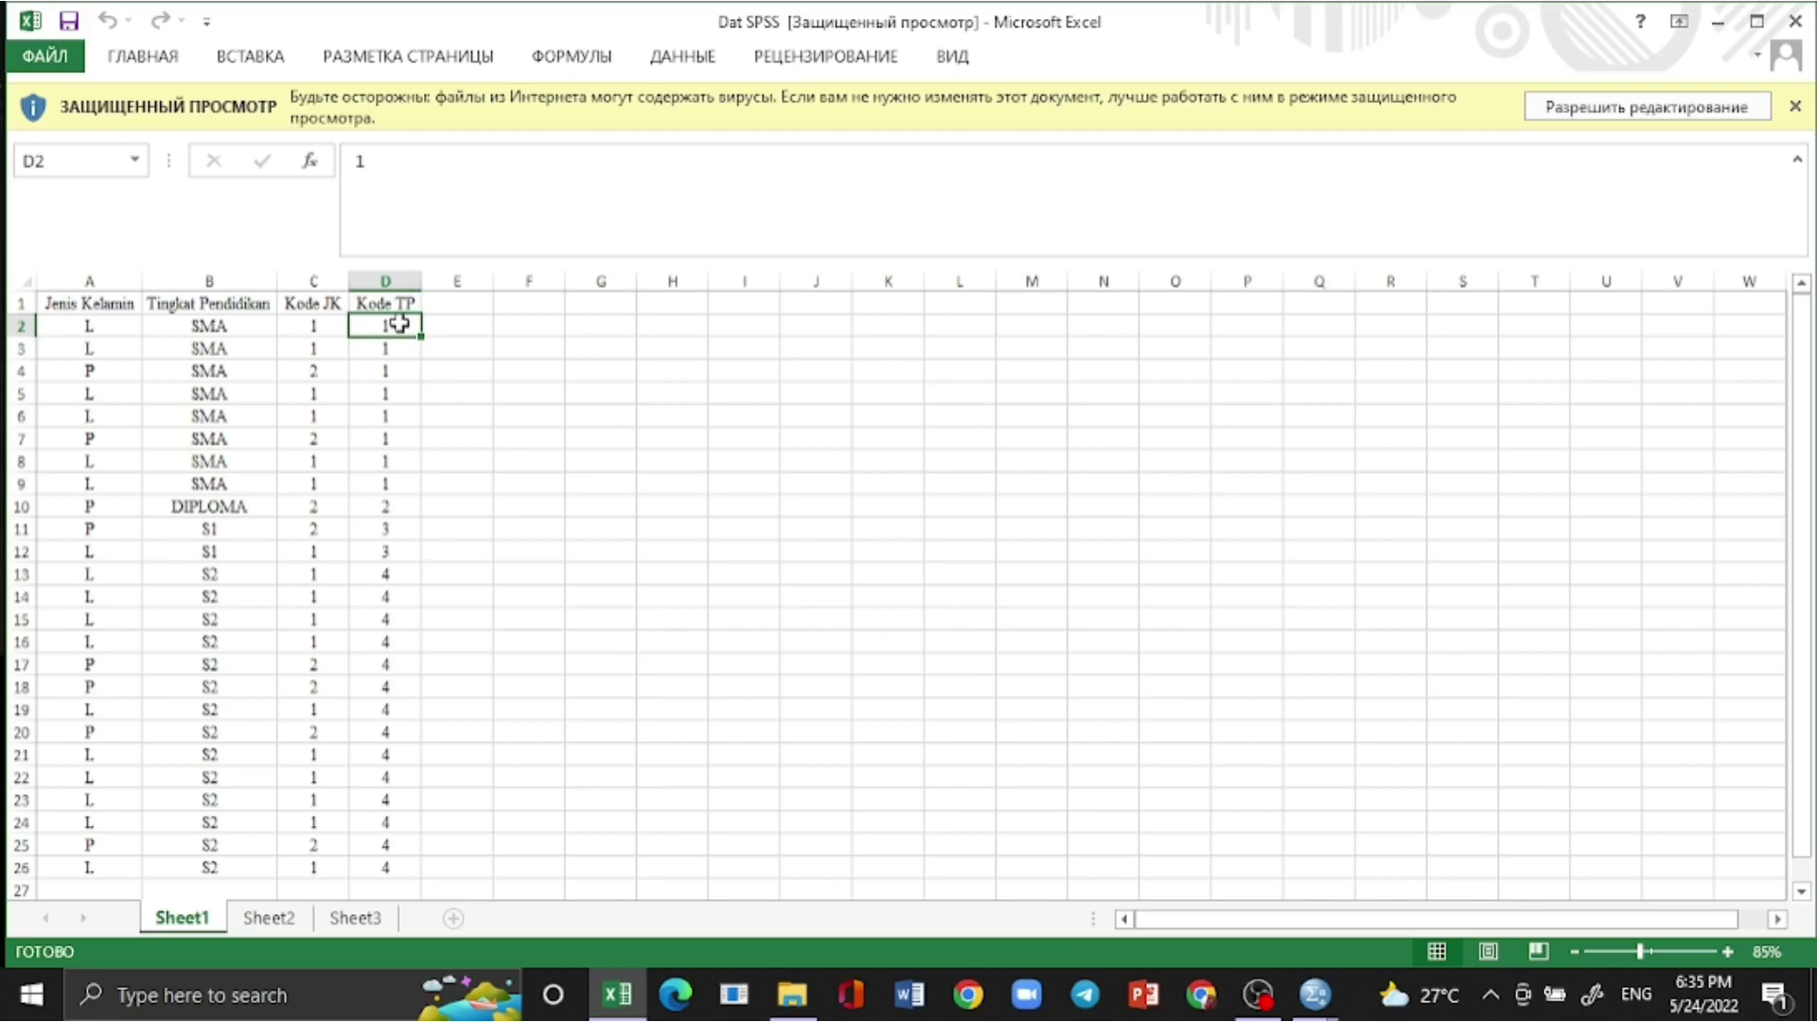
{"action": "left_click", "coordinate": [250, 322]}
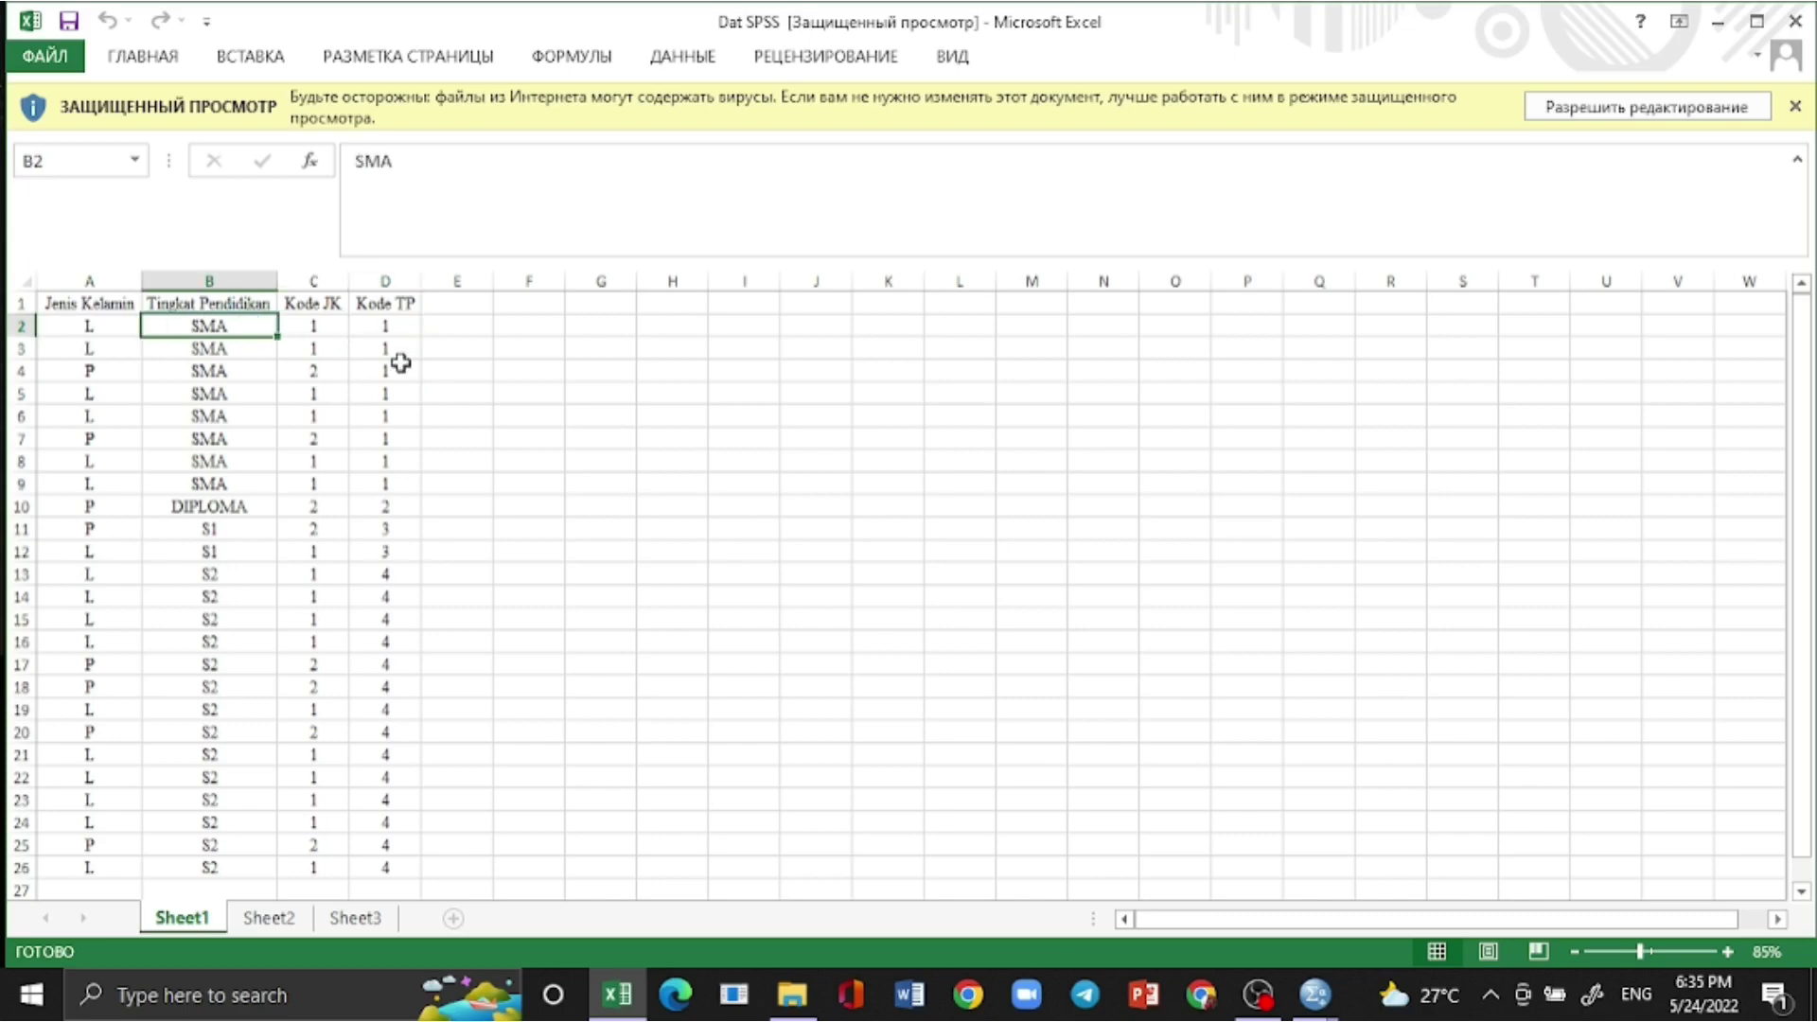
{"action": "left_click", "coordinate": [391, 507]}
{"action": "left_click", "coordinate": [250, 504]}
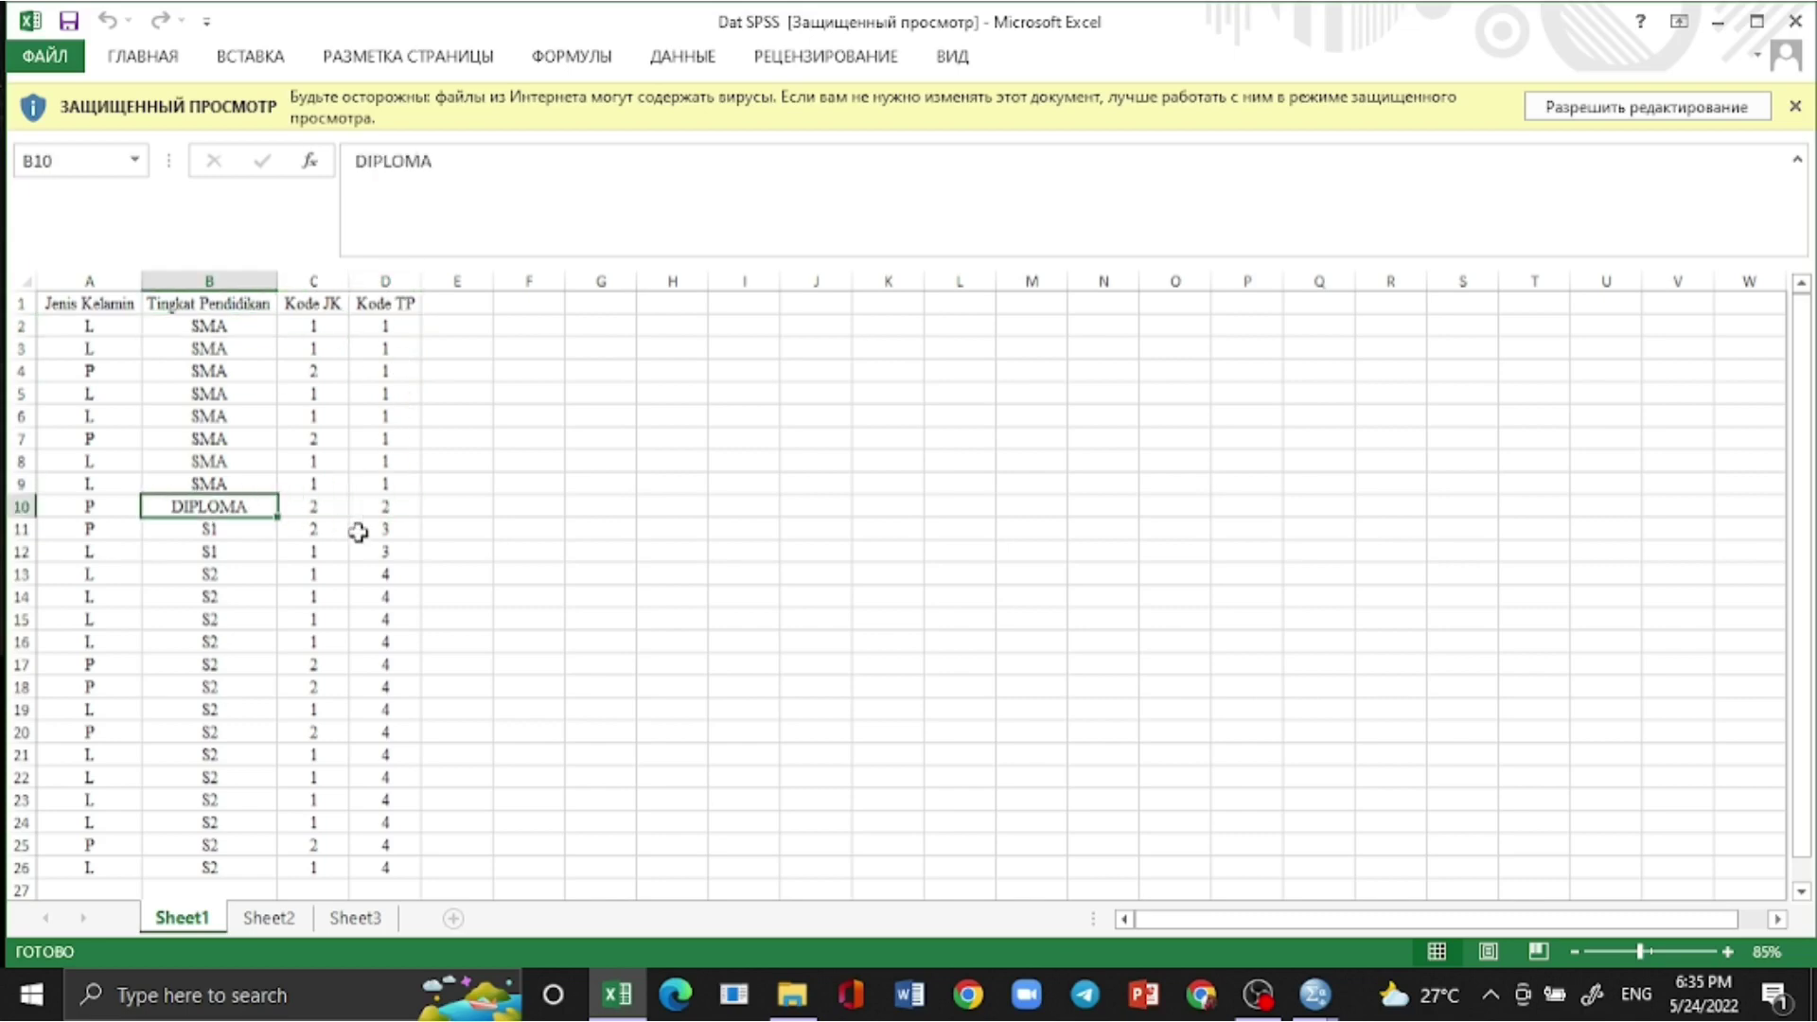
{"action": "left_click", "coordinate": [391, 549]}
{"action": "left_click", "coordinate": [253, 530]}
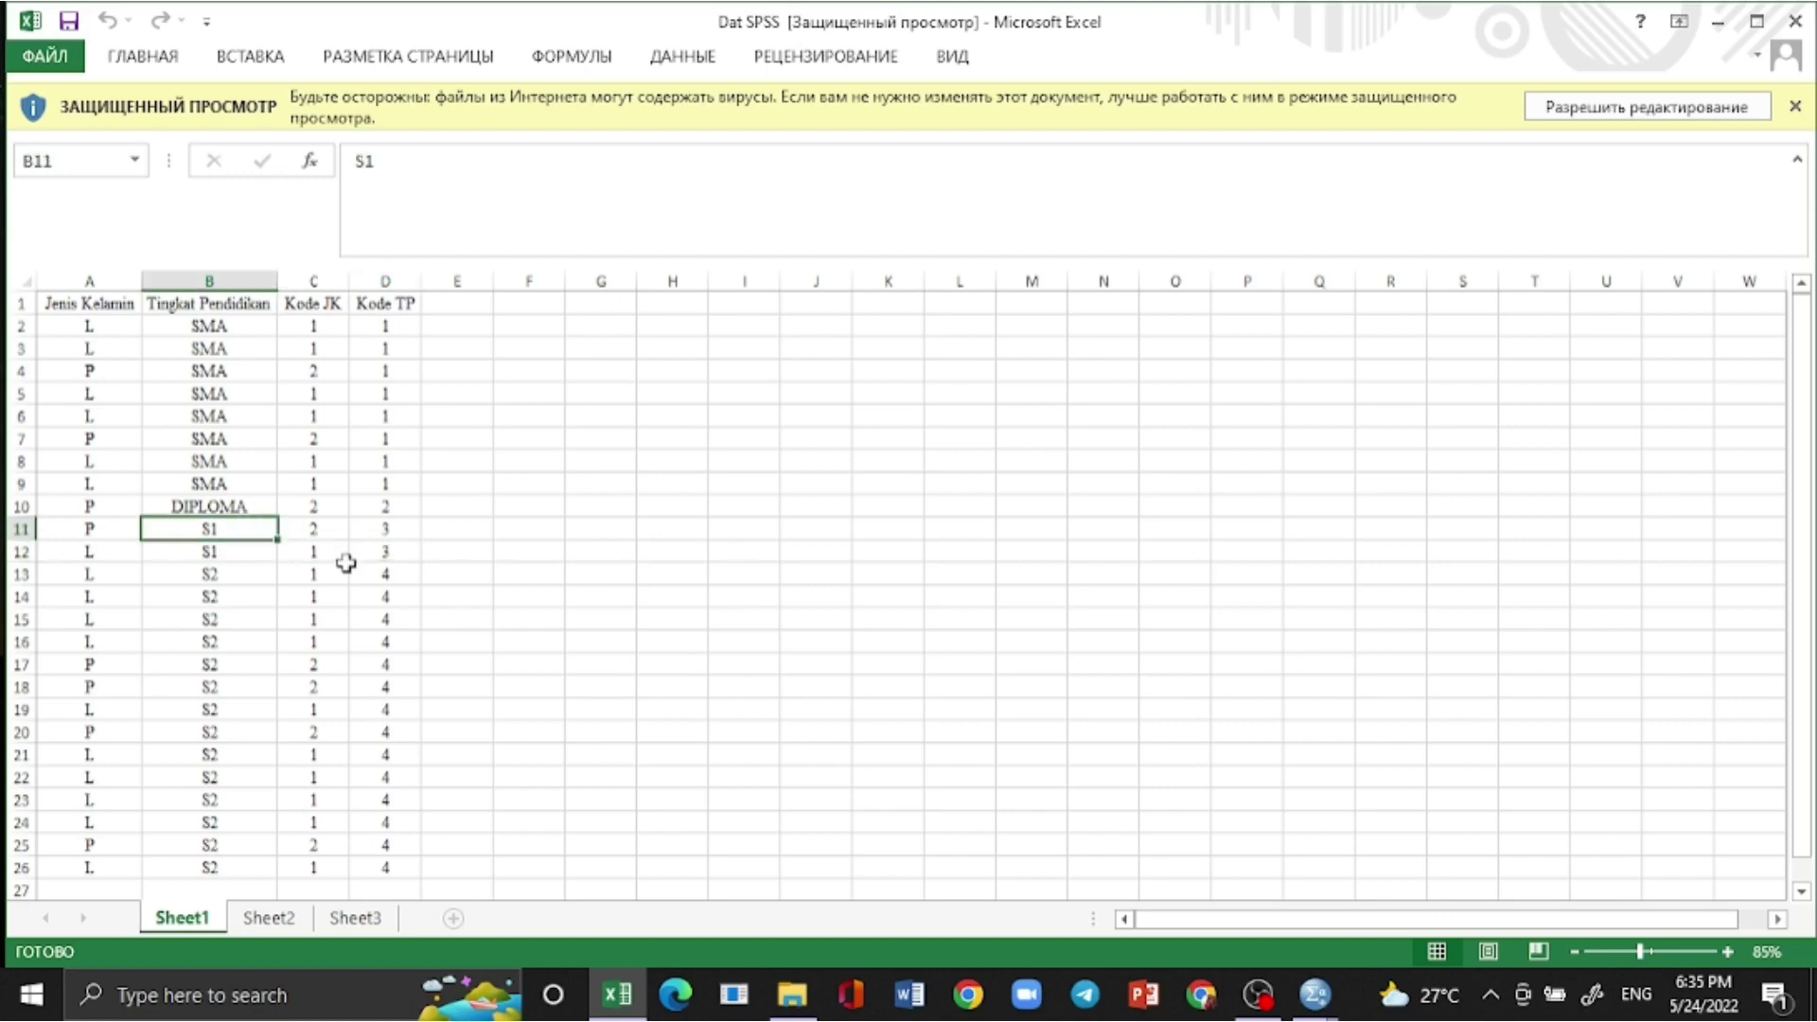
{"action": "left_click", "coordinate": [379, 642]}
{"action": "left_click", "coordinate": [208, 641]}
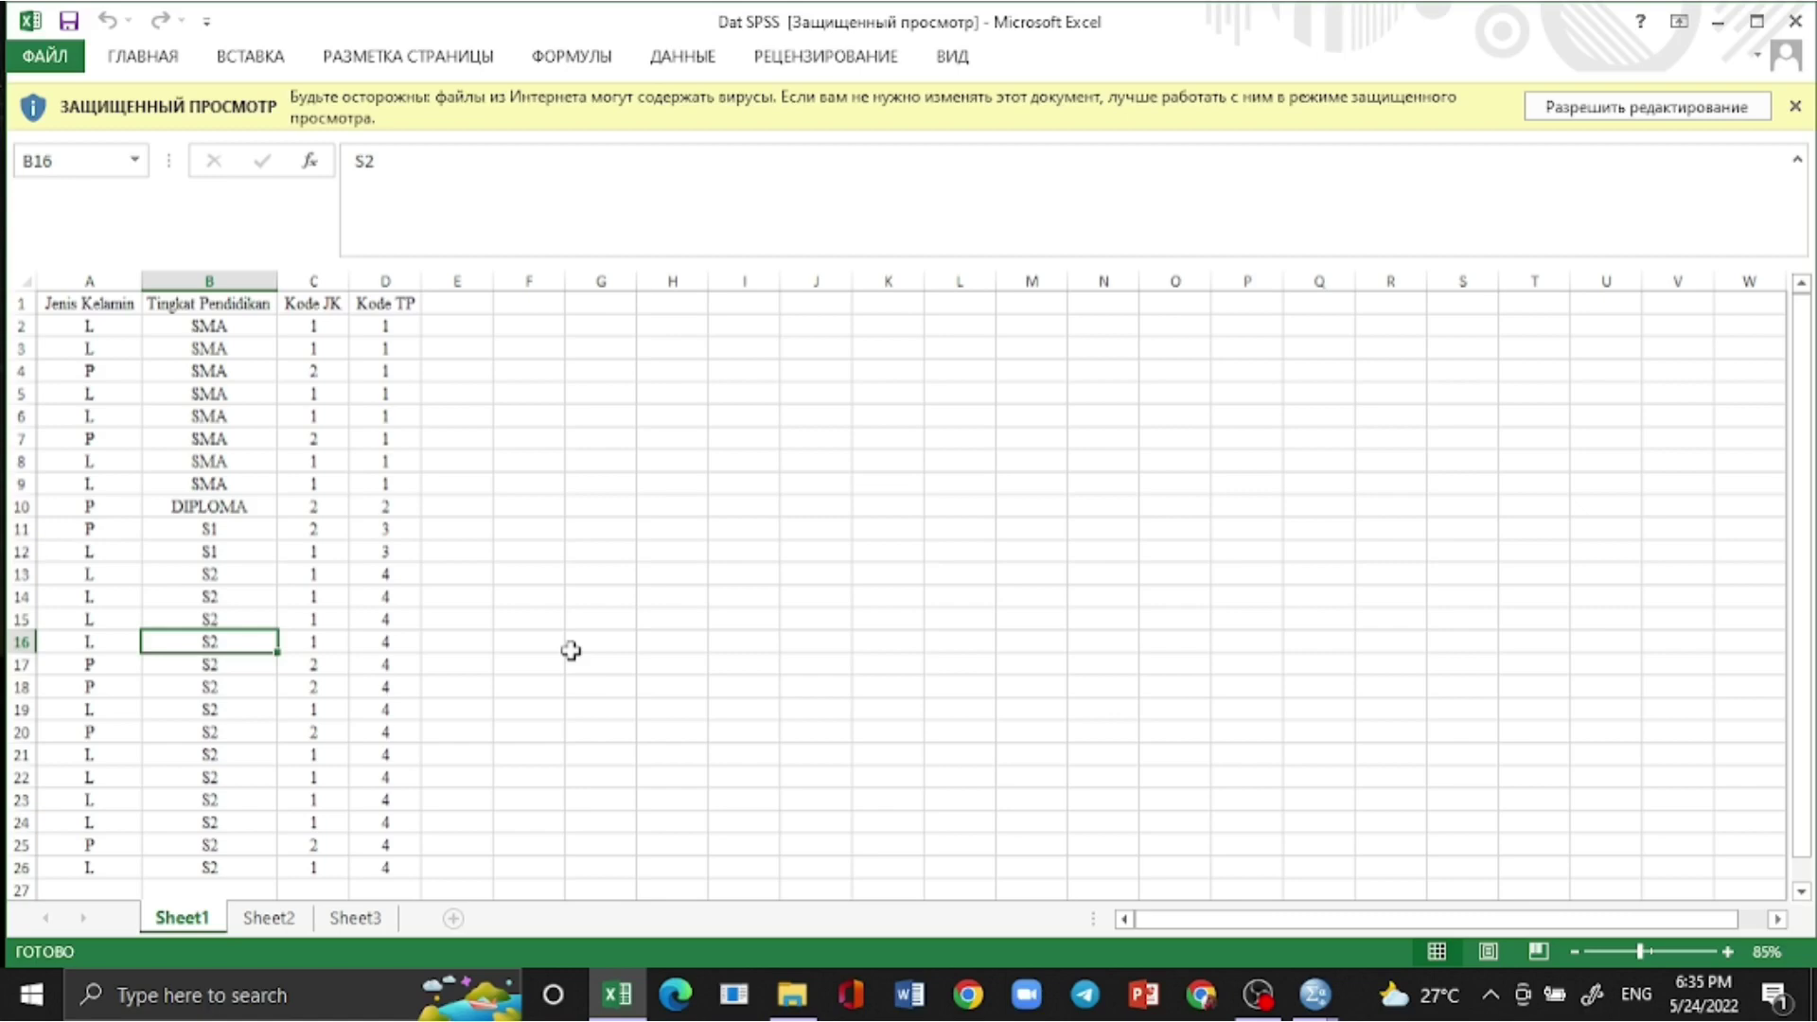
{"action": "left_click", "coordinate": [569, 508]}
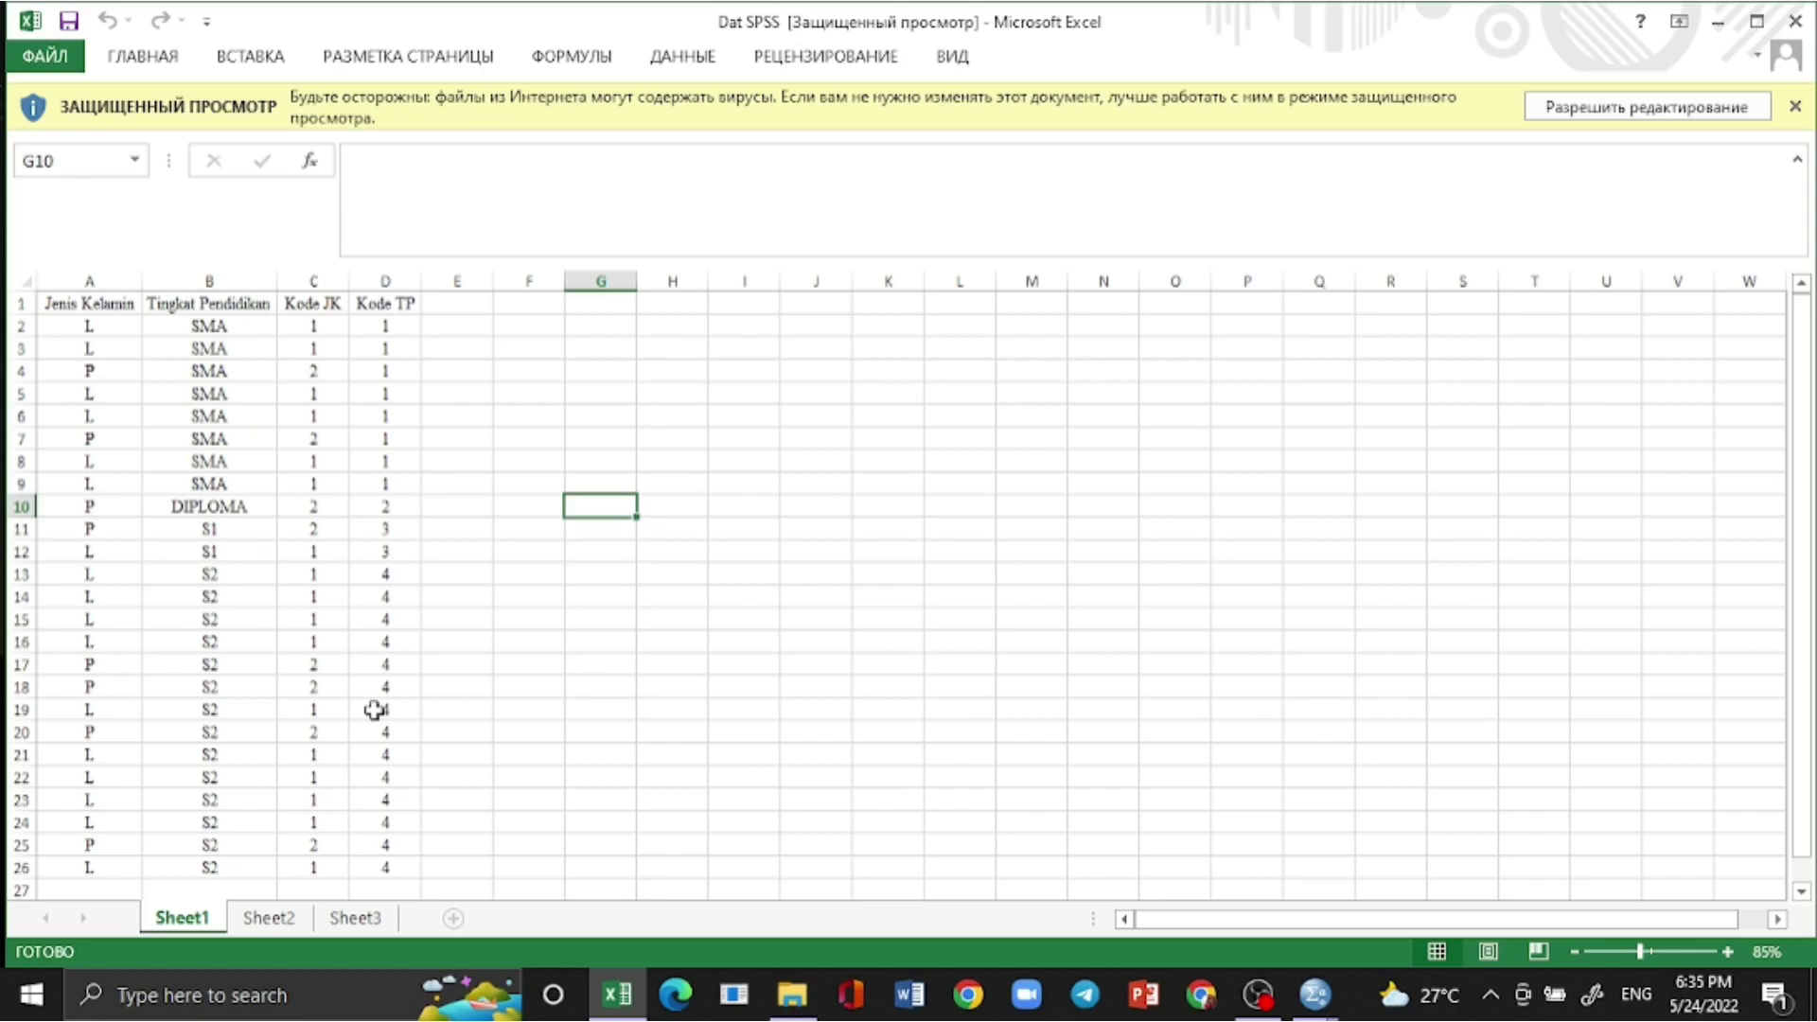
{"action": "left_click", "coordinate": [761, 621]}
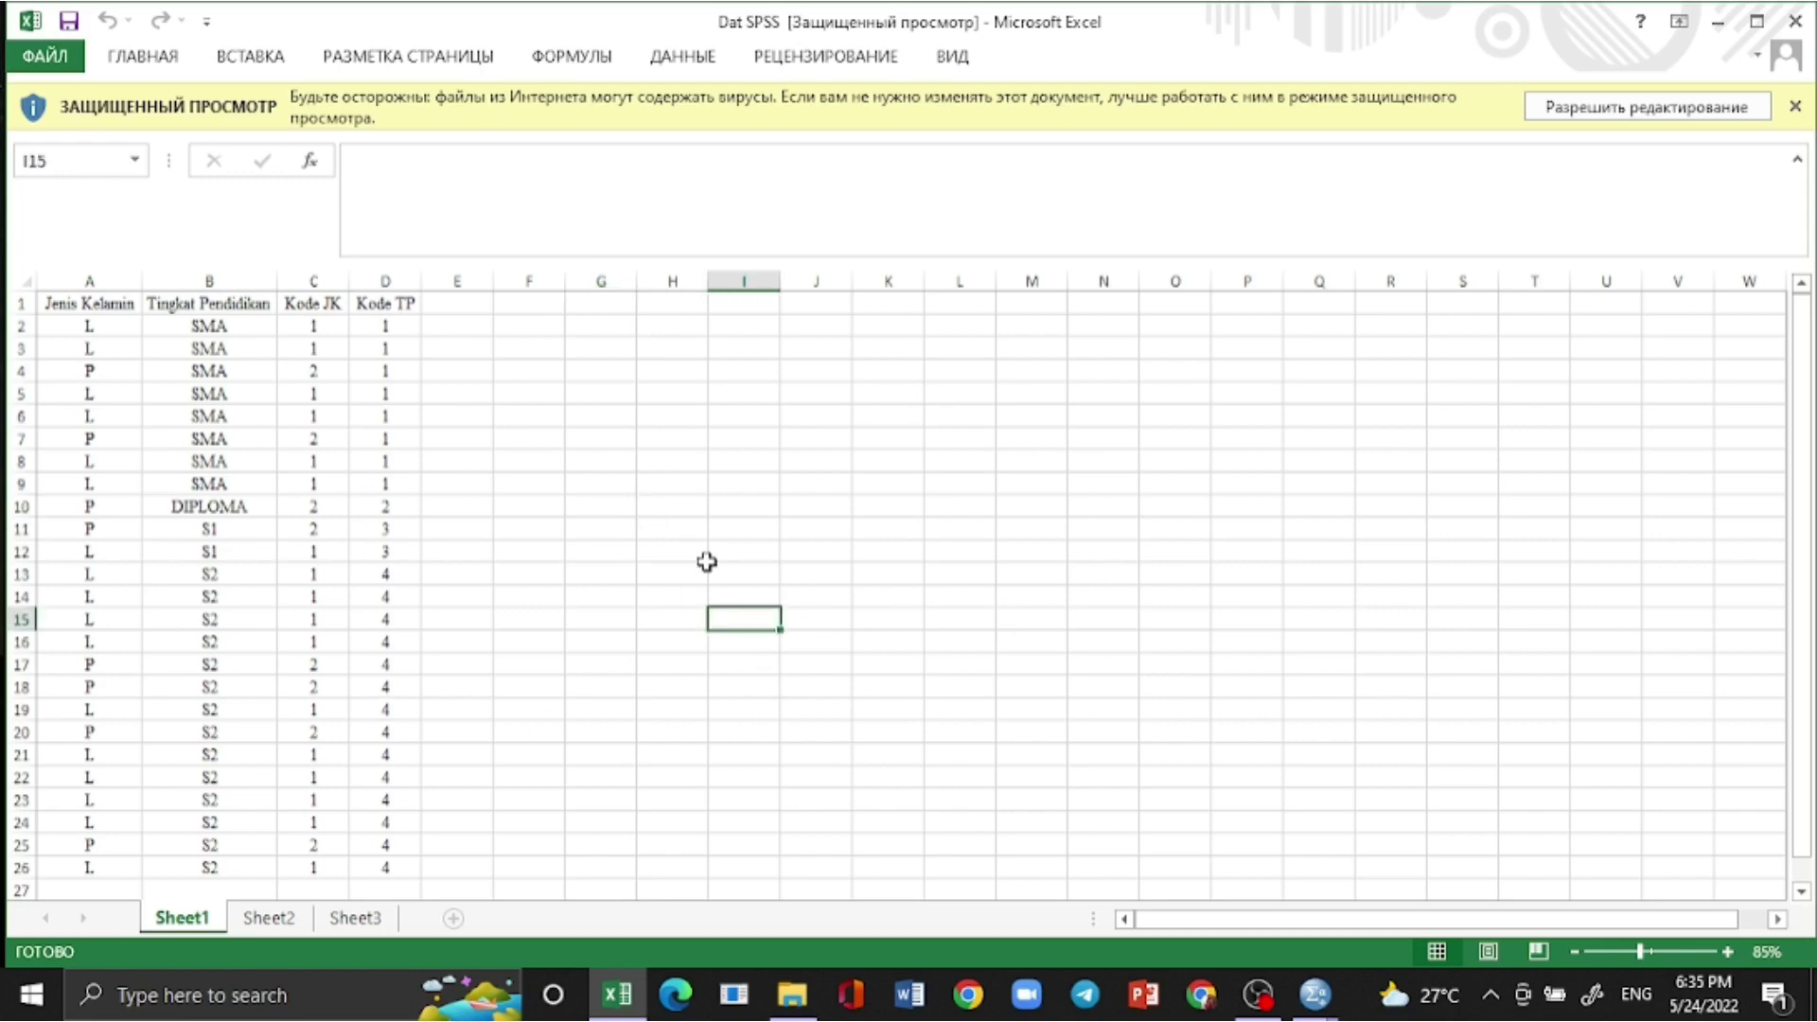
{"action": "scroll", "coordinate": [707, 549], "scroll_direction": "down", "scroll_amount": 1}
{"action": "scroll", "coordinate": [686, 558], "scroll_direction": "up", "scroll_amount": 1}
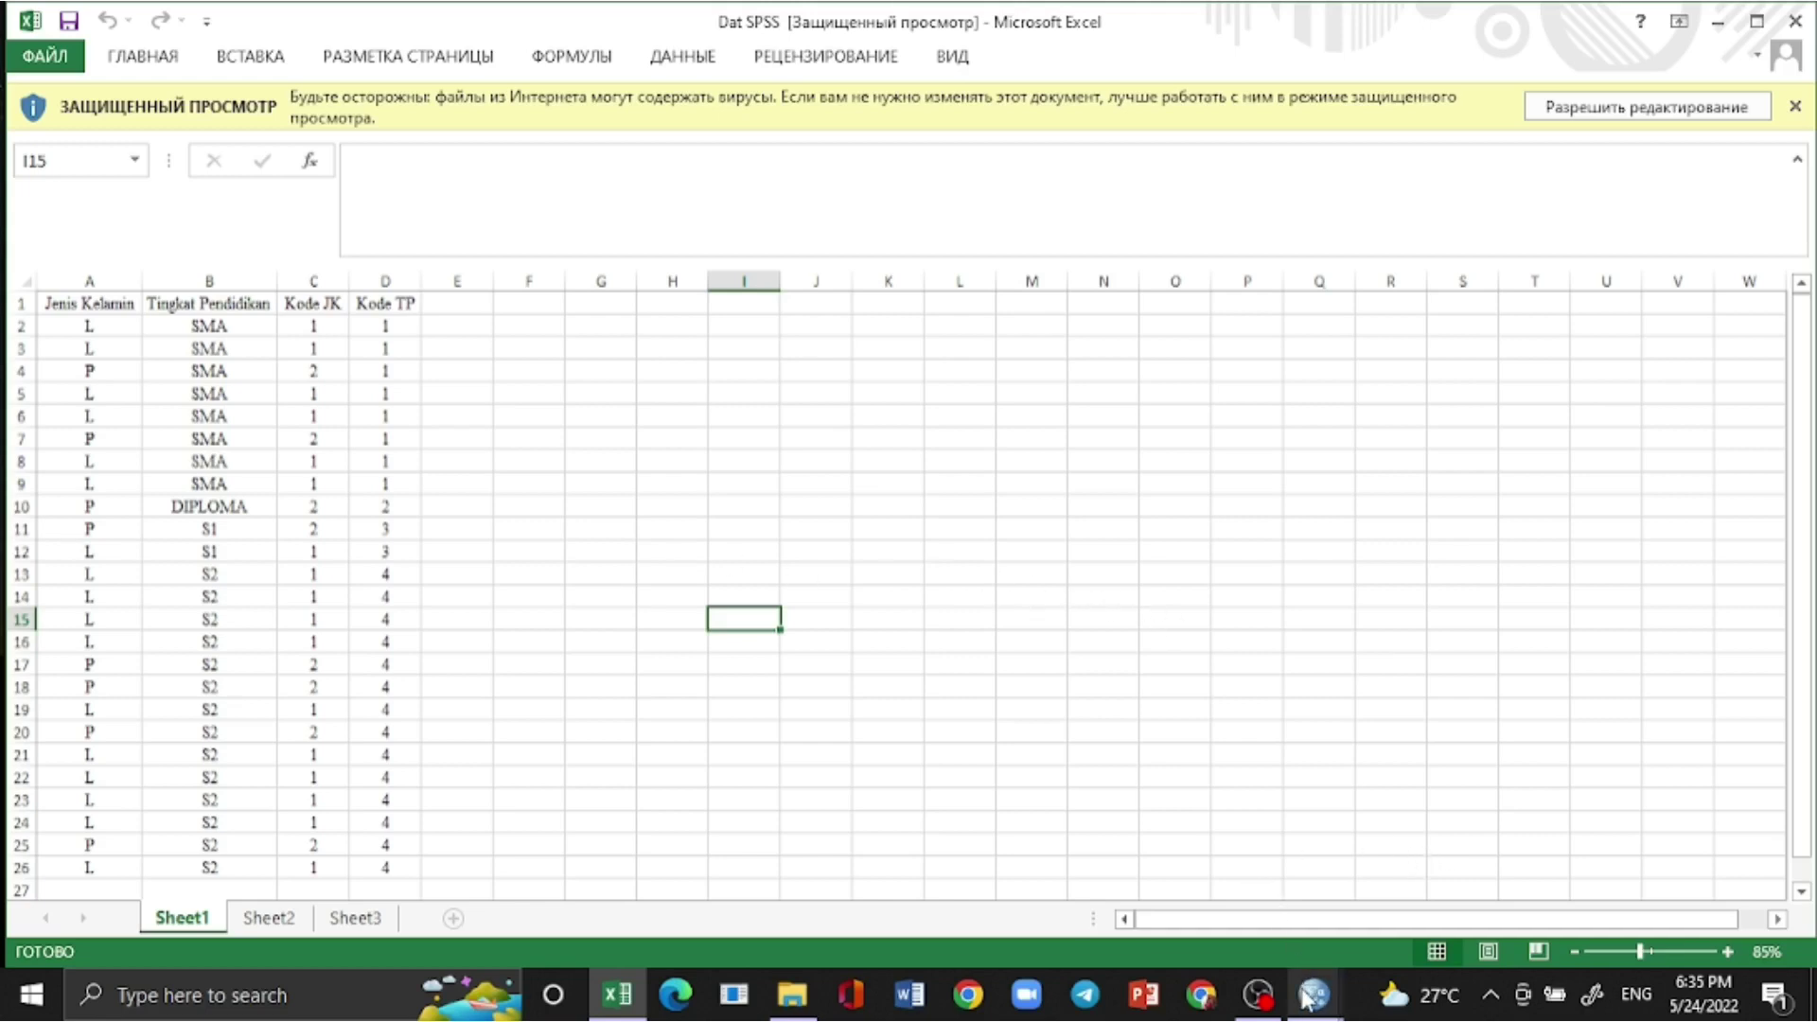
Step: Switch to the untitled dataset in IBM SPSS Statistics and examine the variable columns and case rows of its Data View
{"action": "mouse_move", "coordinate": [1304, 999]}
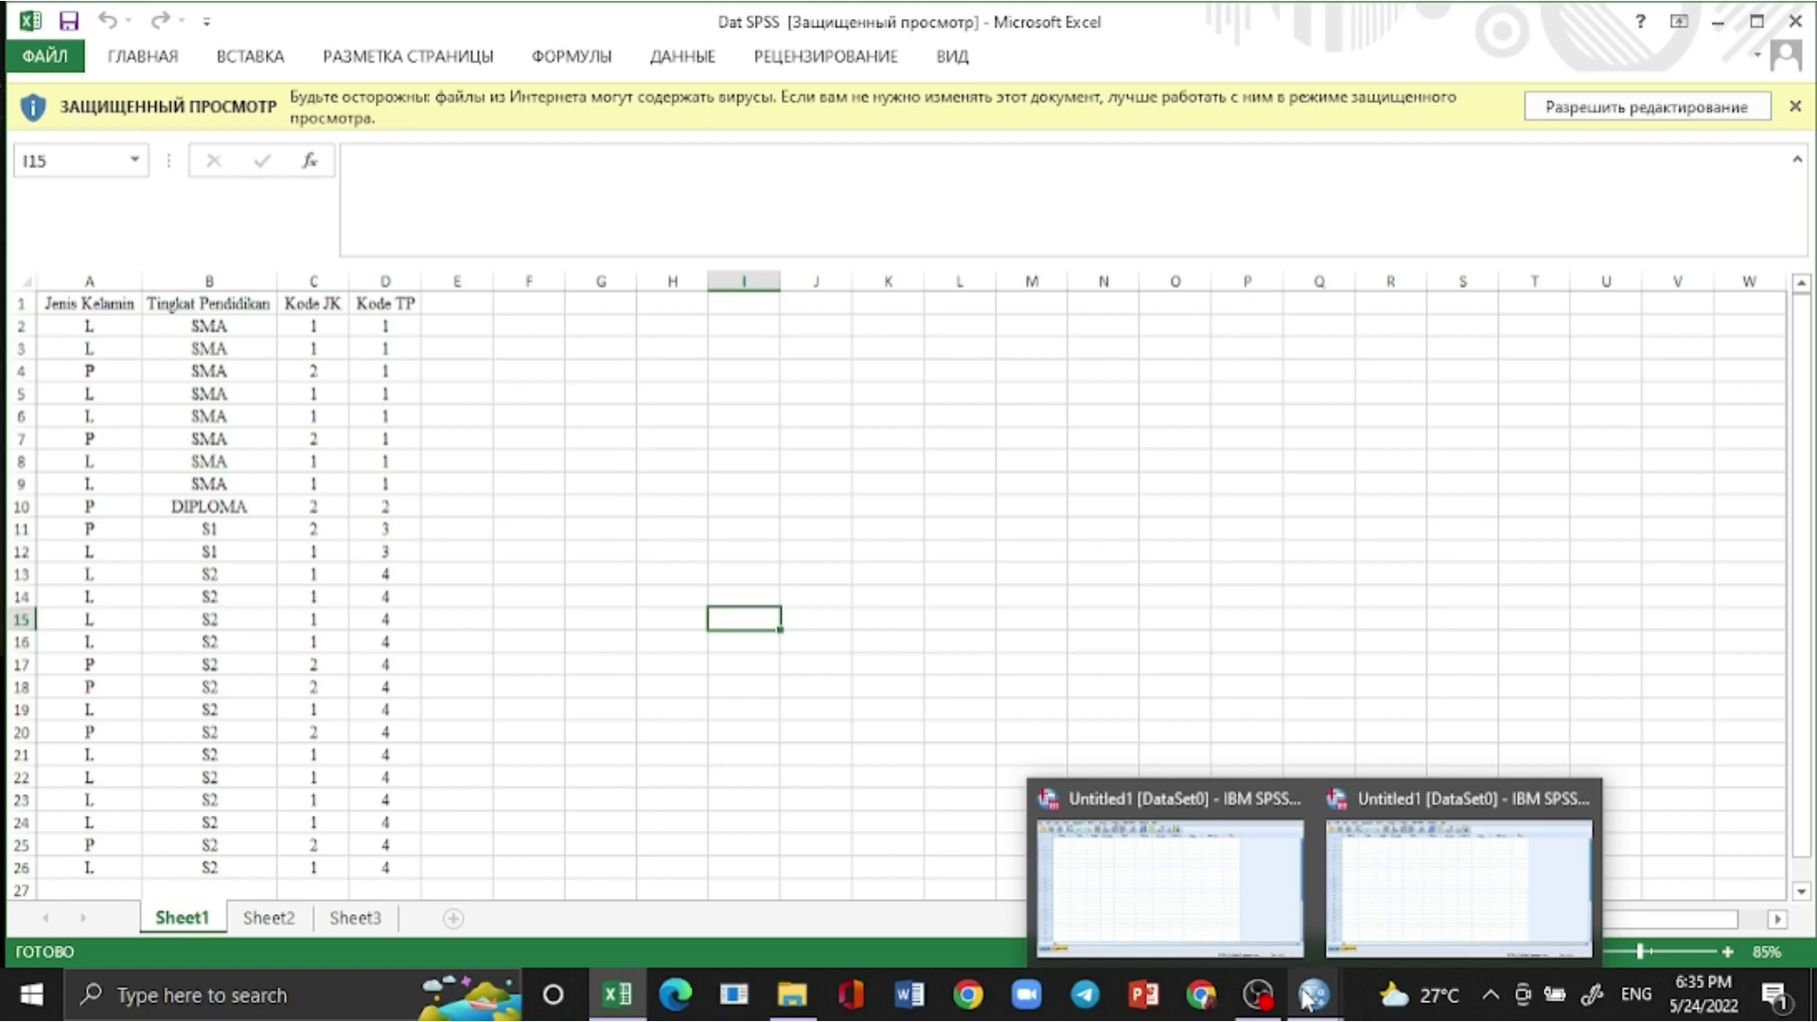
{"action": "left_click", "coordinate": [1225, 939]}
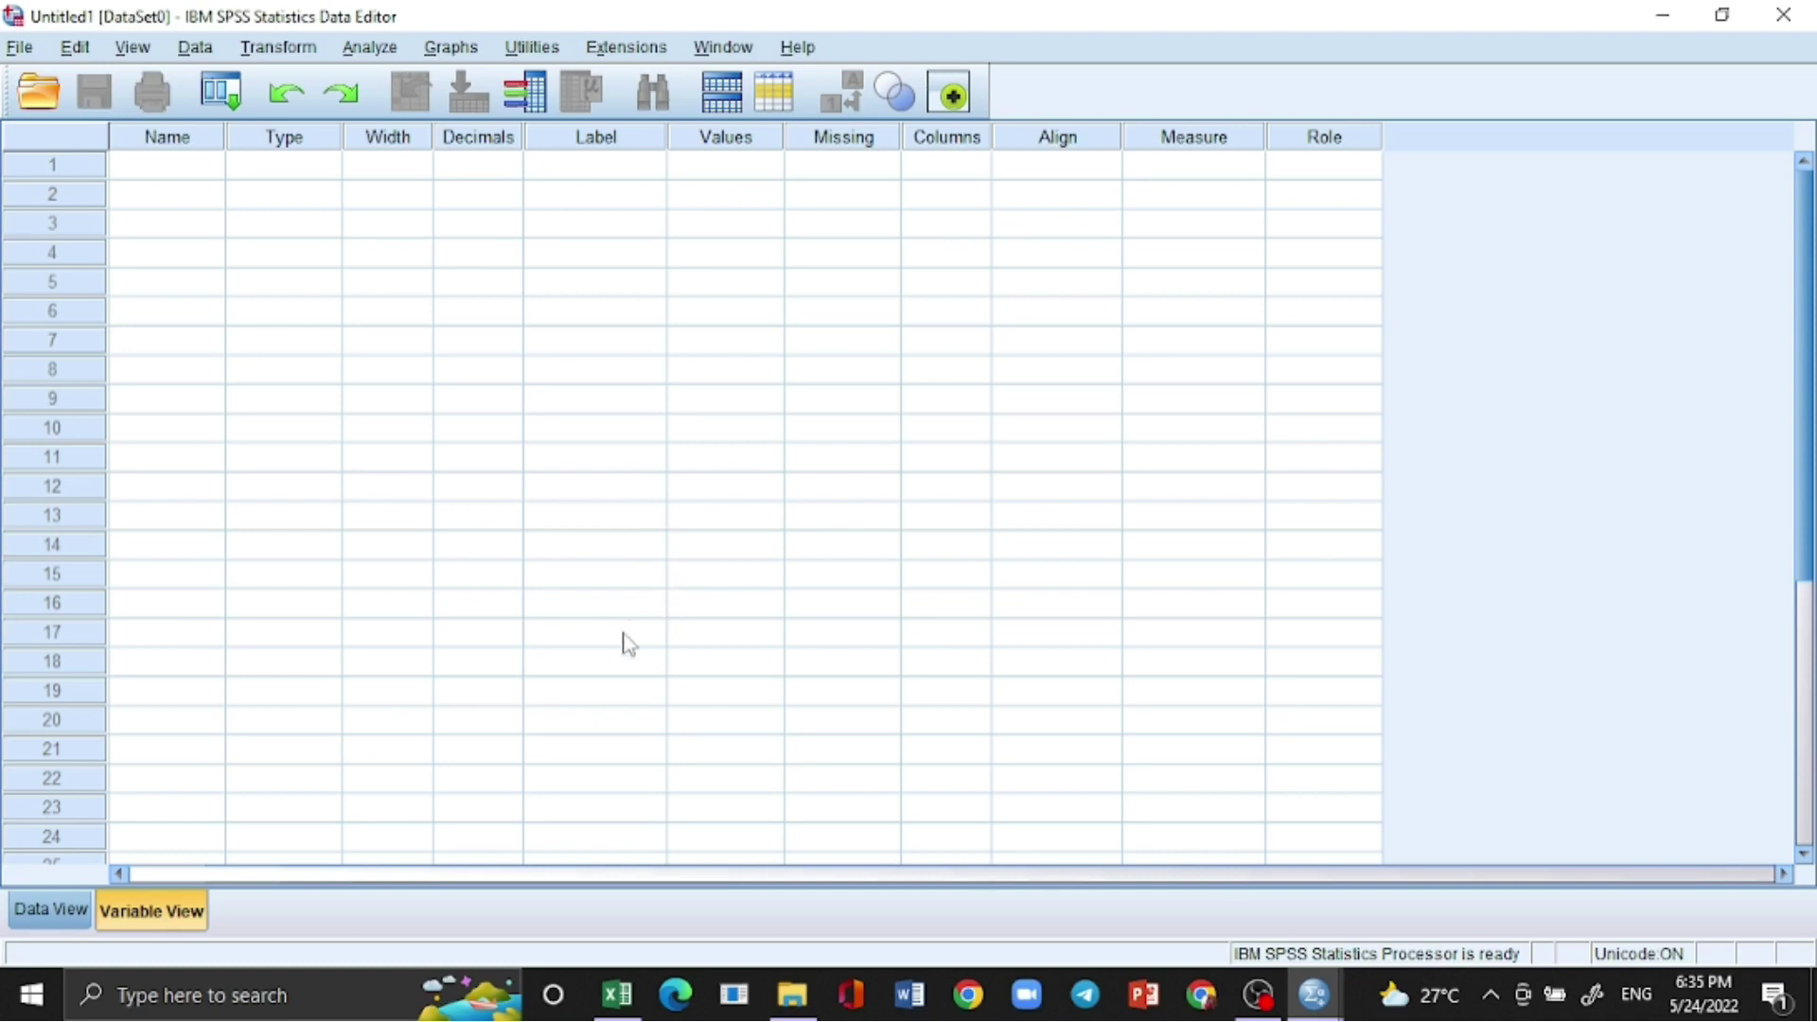
{"action": "left_click", "coordinate": [52, 911]}
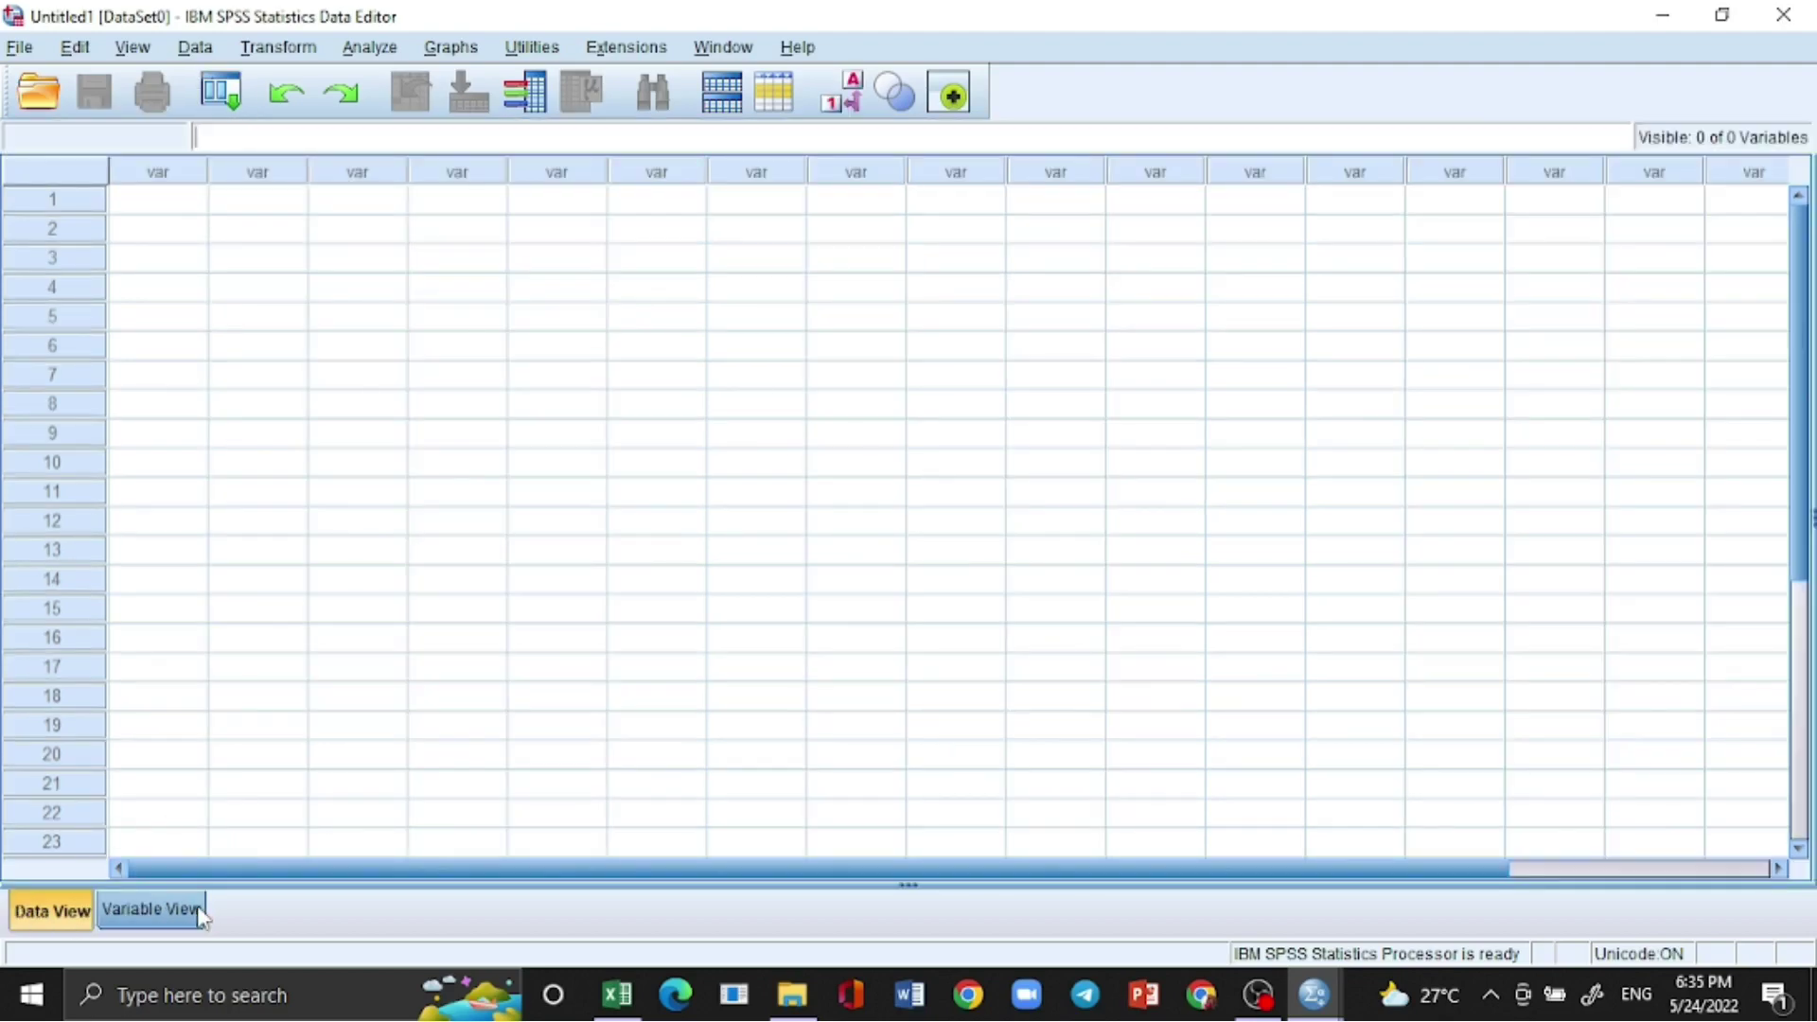
{"action": "left_click", "coordinate": [199, 912]}
{"action": "left_click", "coordinate": [87, 911]}
{"action": "left_click", "coordinate": [180, 172]}
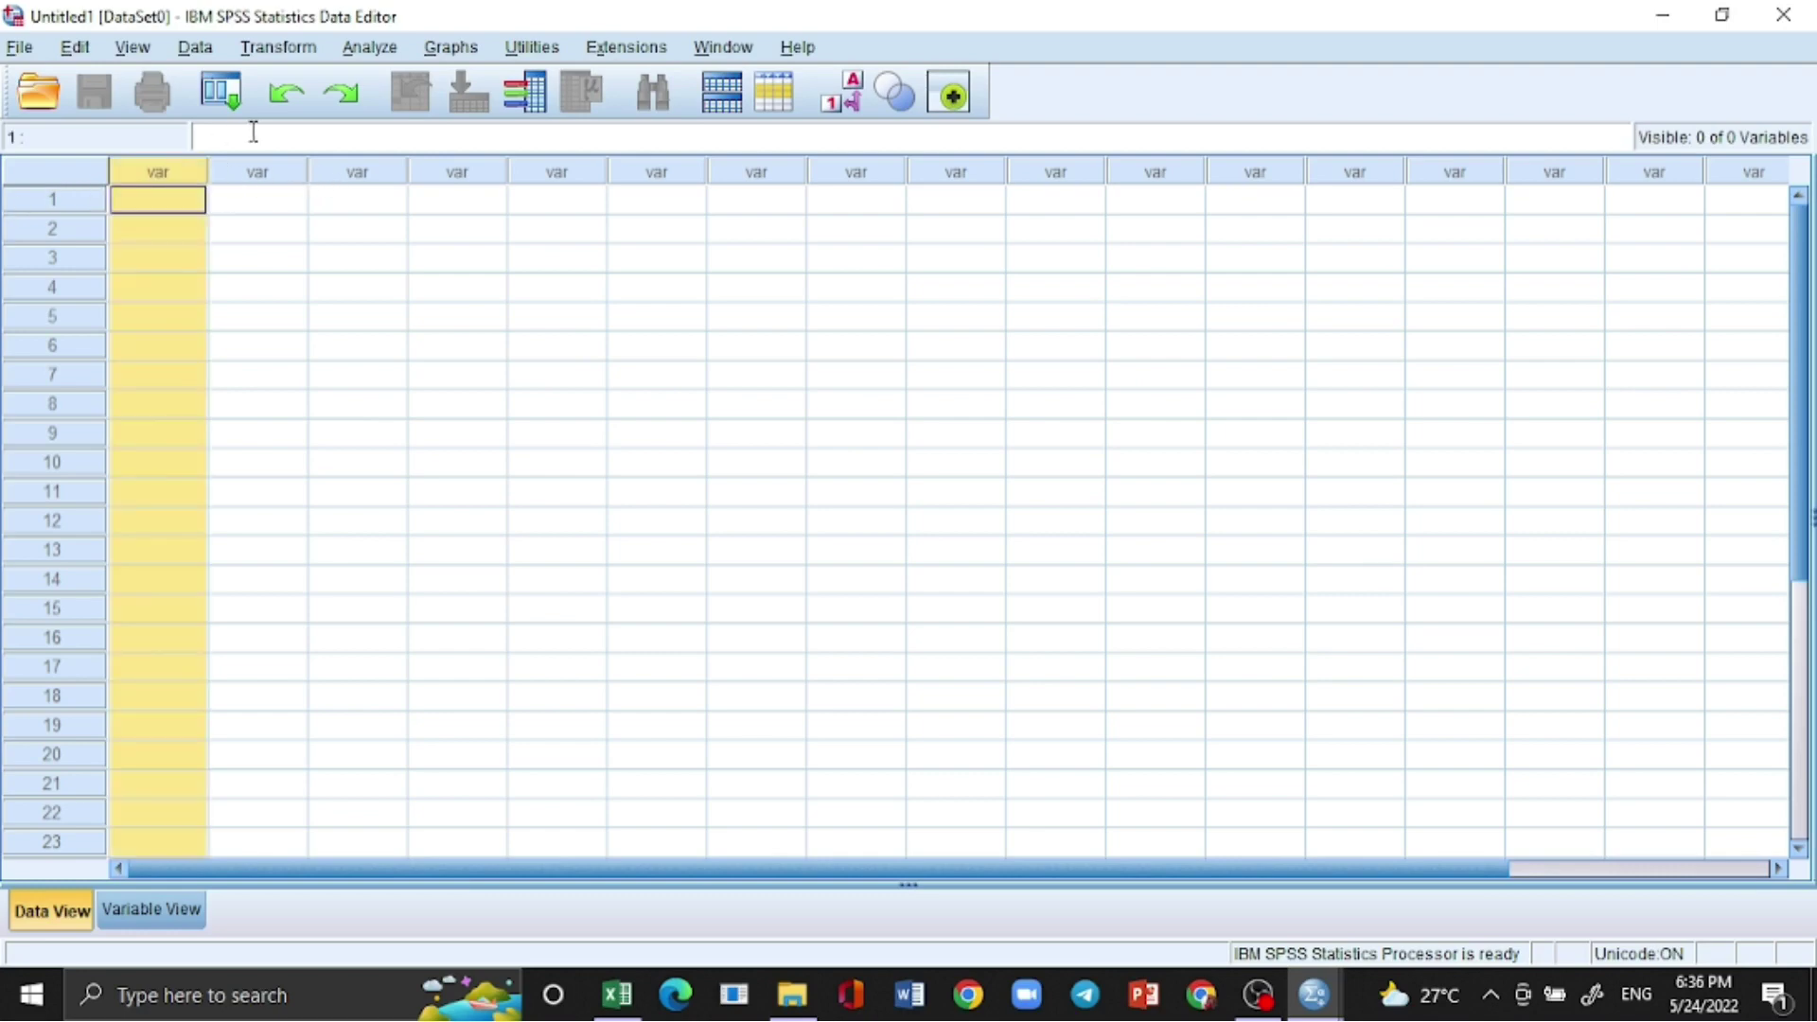
{"action": "left_click", "coordinate": [78, 196]}
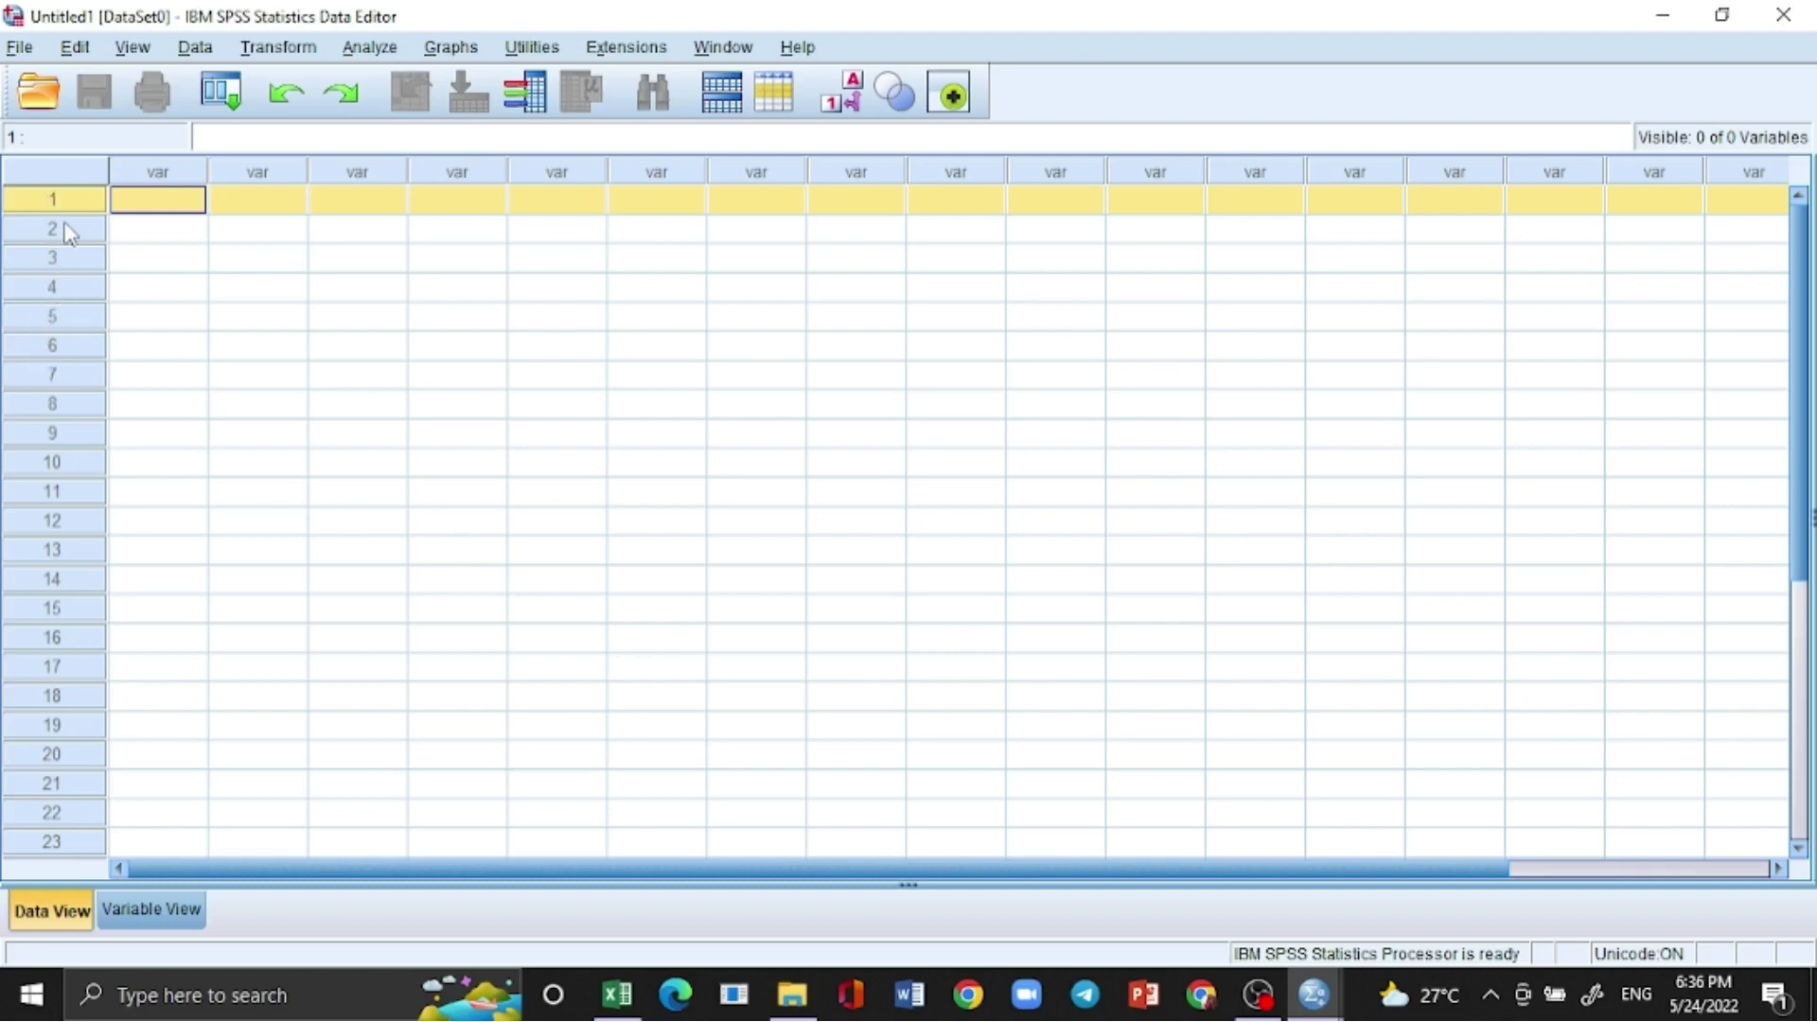
{"action": "left_click", "coordinate": [65, 225]}
{"action": "left_click", "coordinate": [70, 202]}
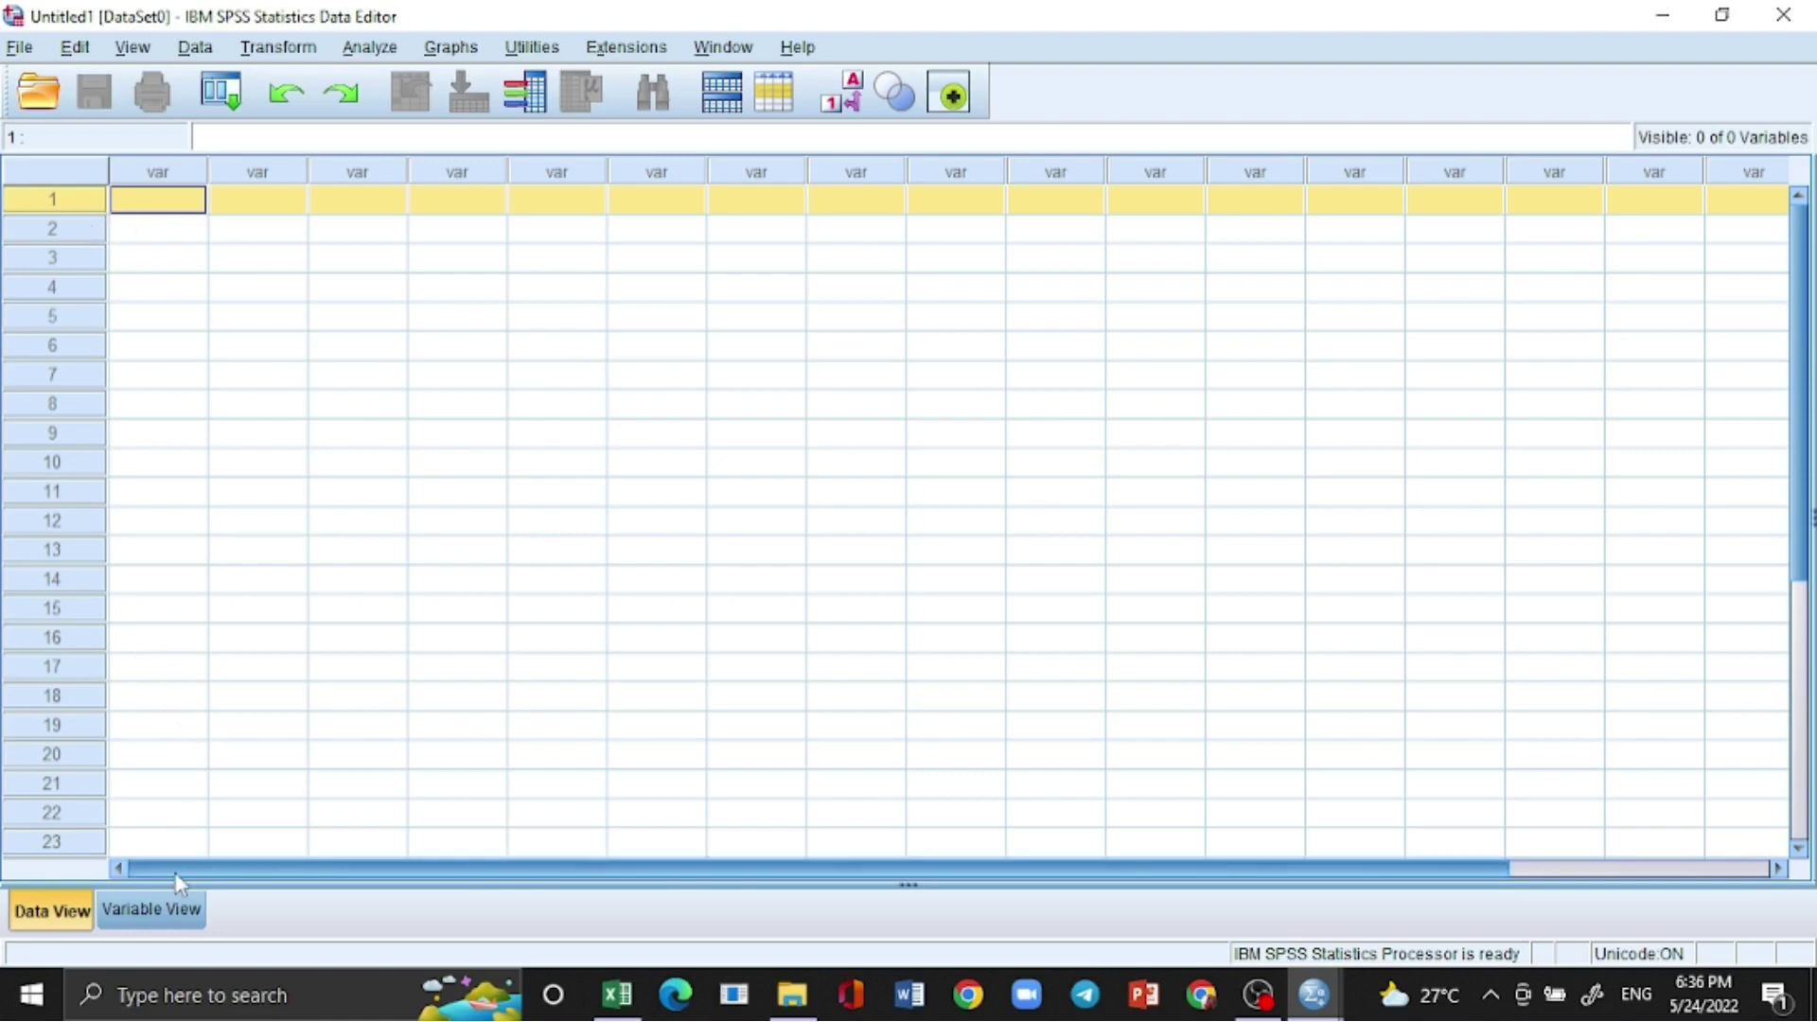
Step: Show the Variable View and select the Name cell of the first variable row
{"action": "left_click", "coordinate": [171, 908]}
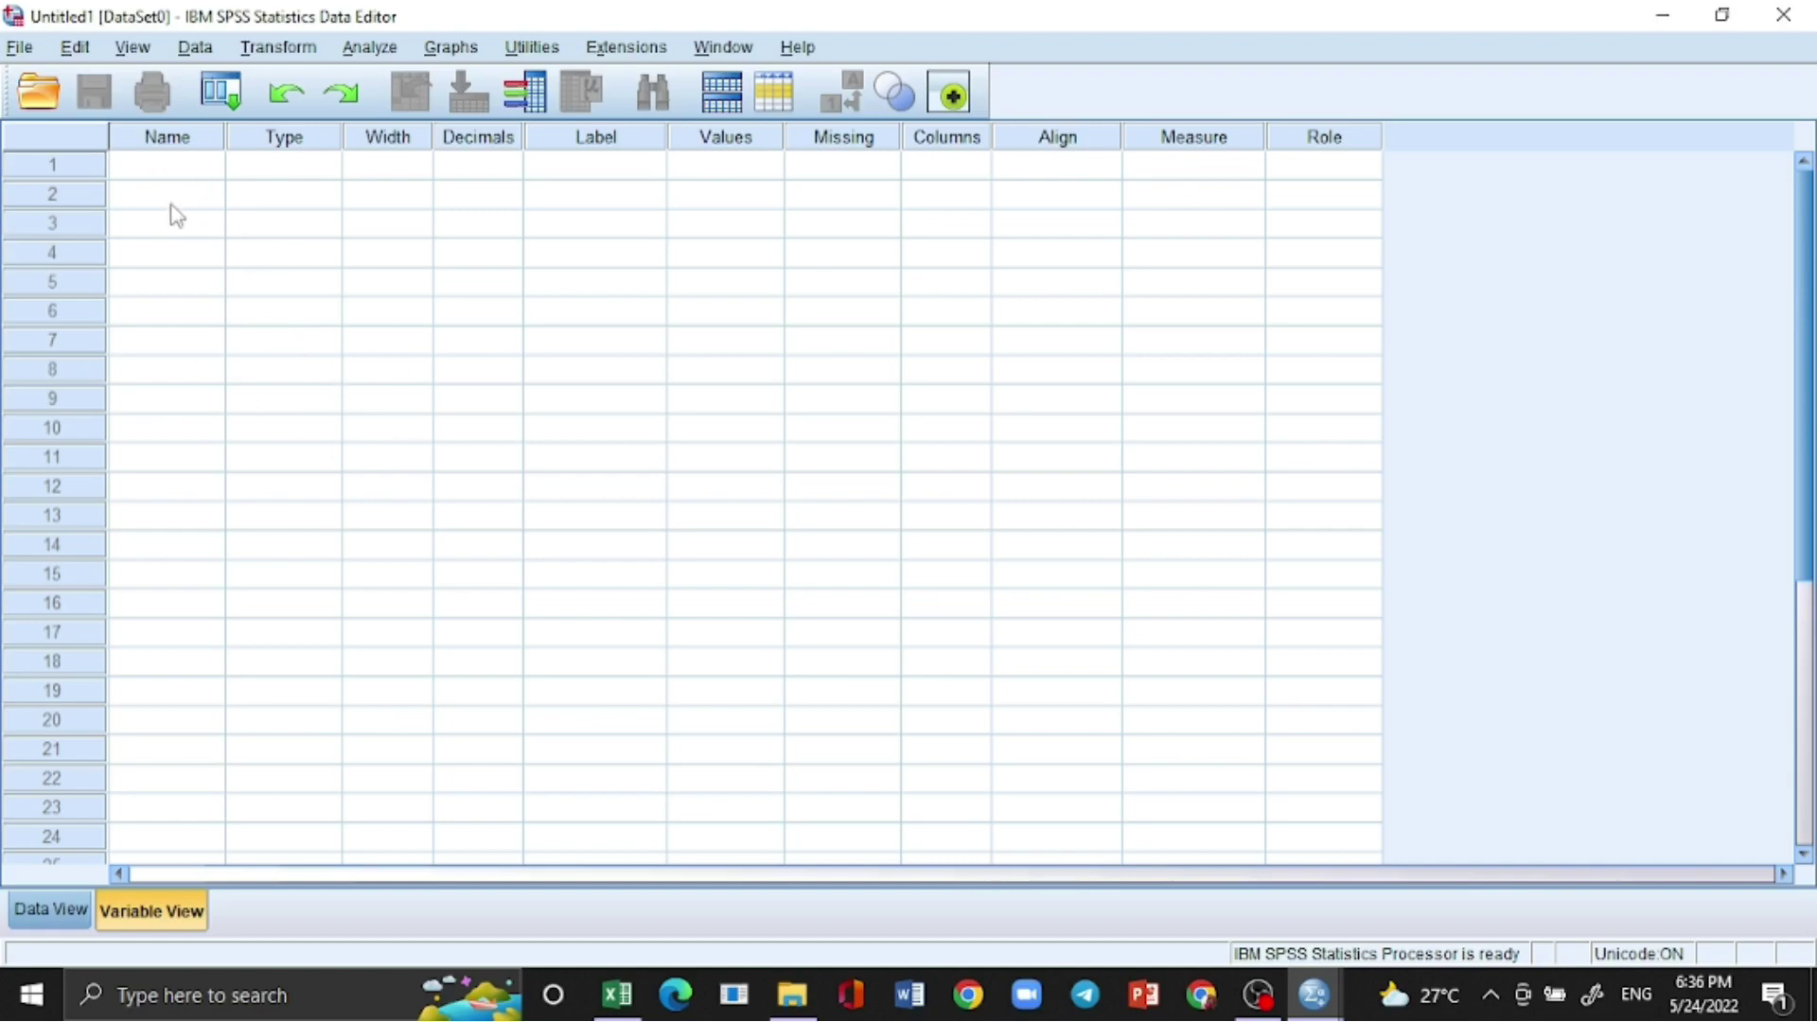
{"action": "left_click", "coordinate": [42, 909]}
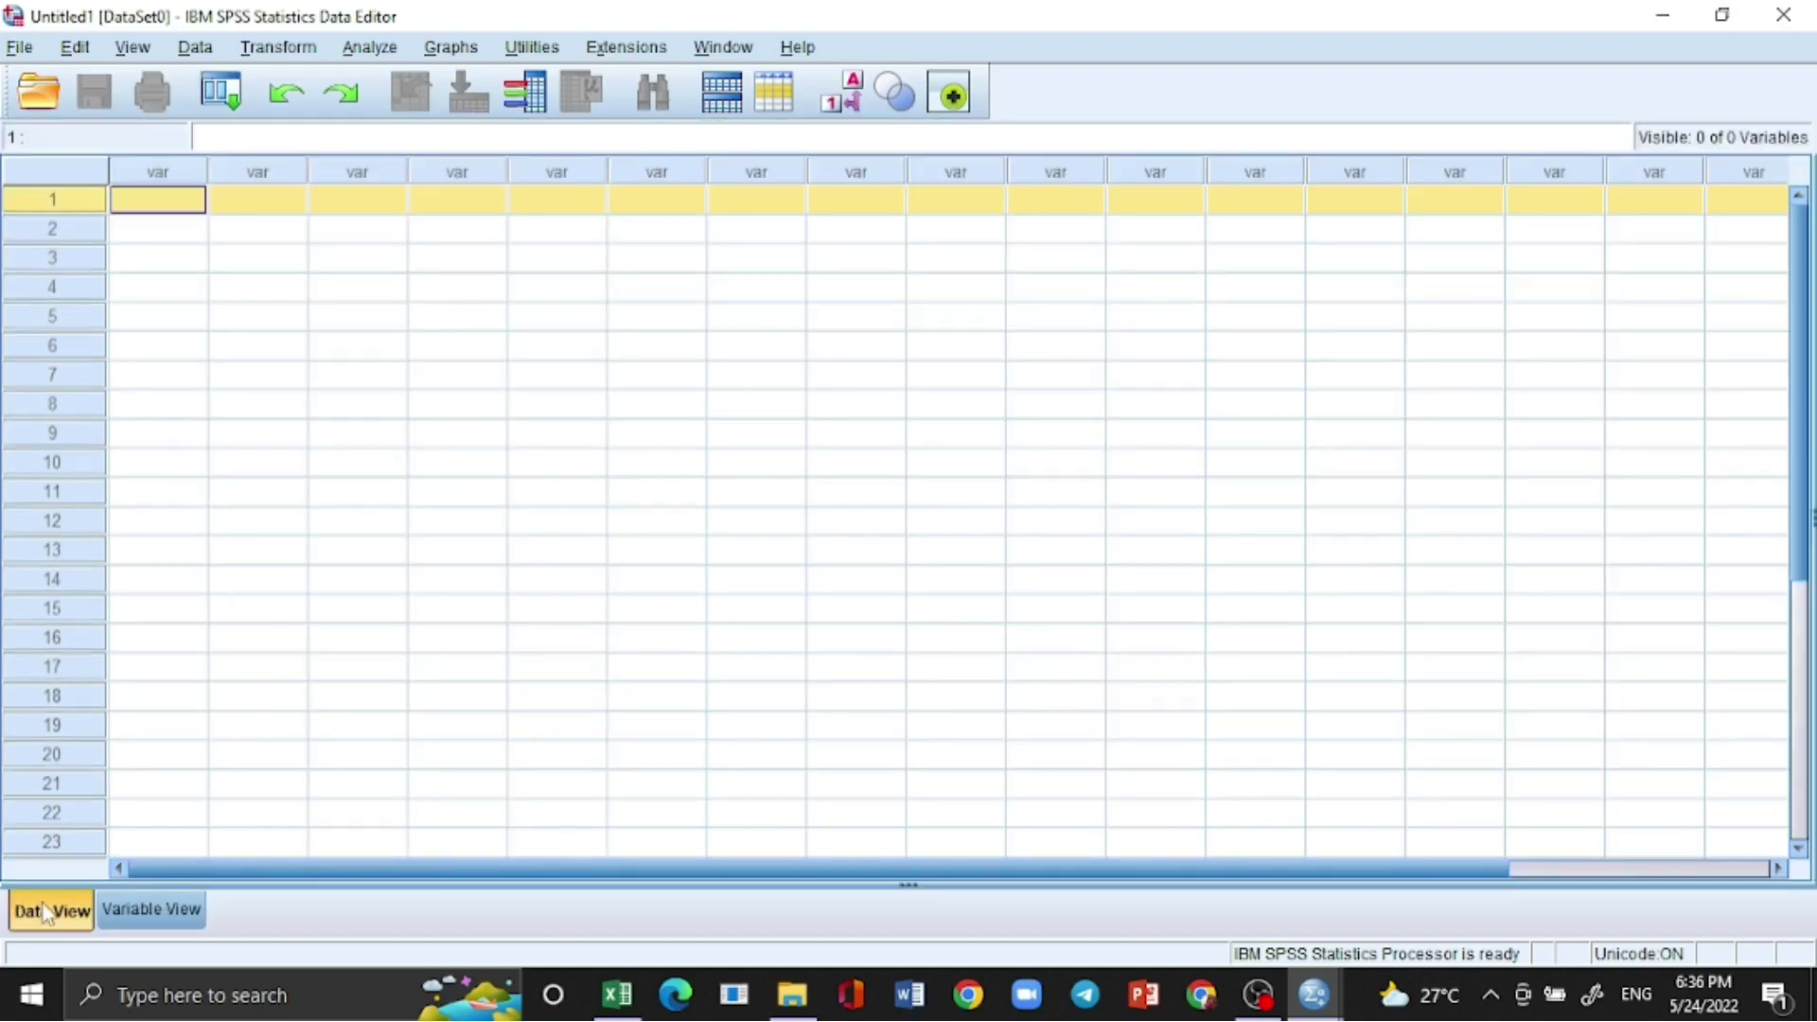
{"action": "left_click", "coordinate": [107, 908]}
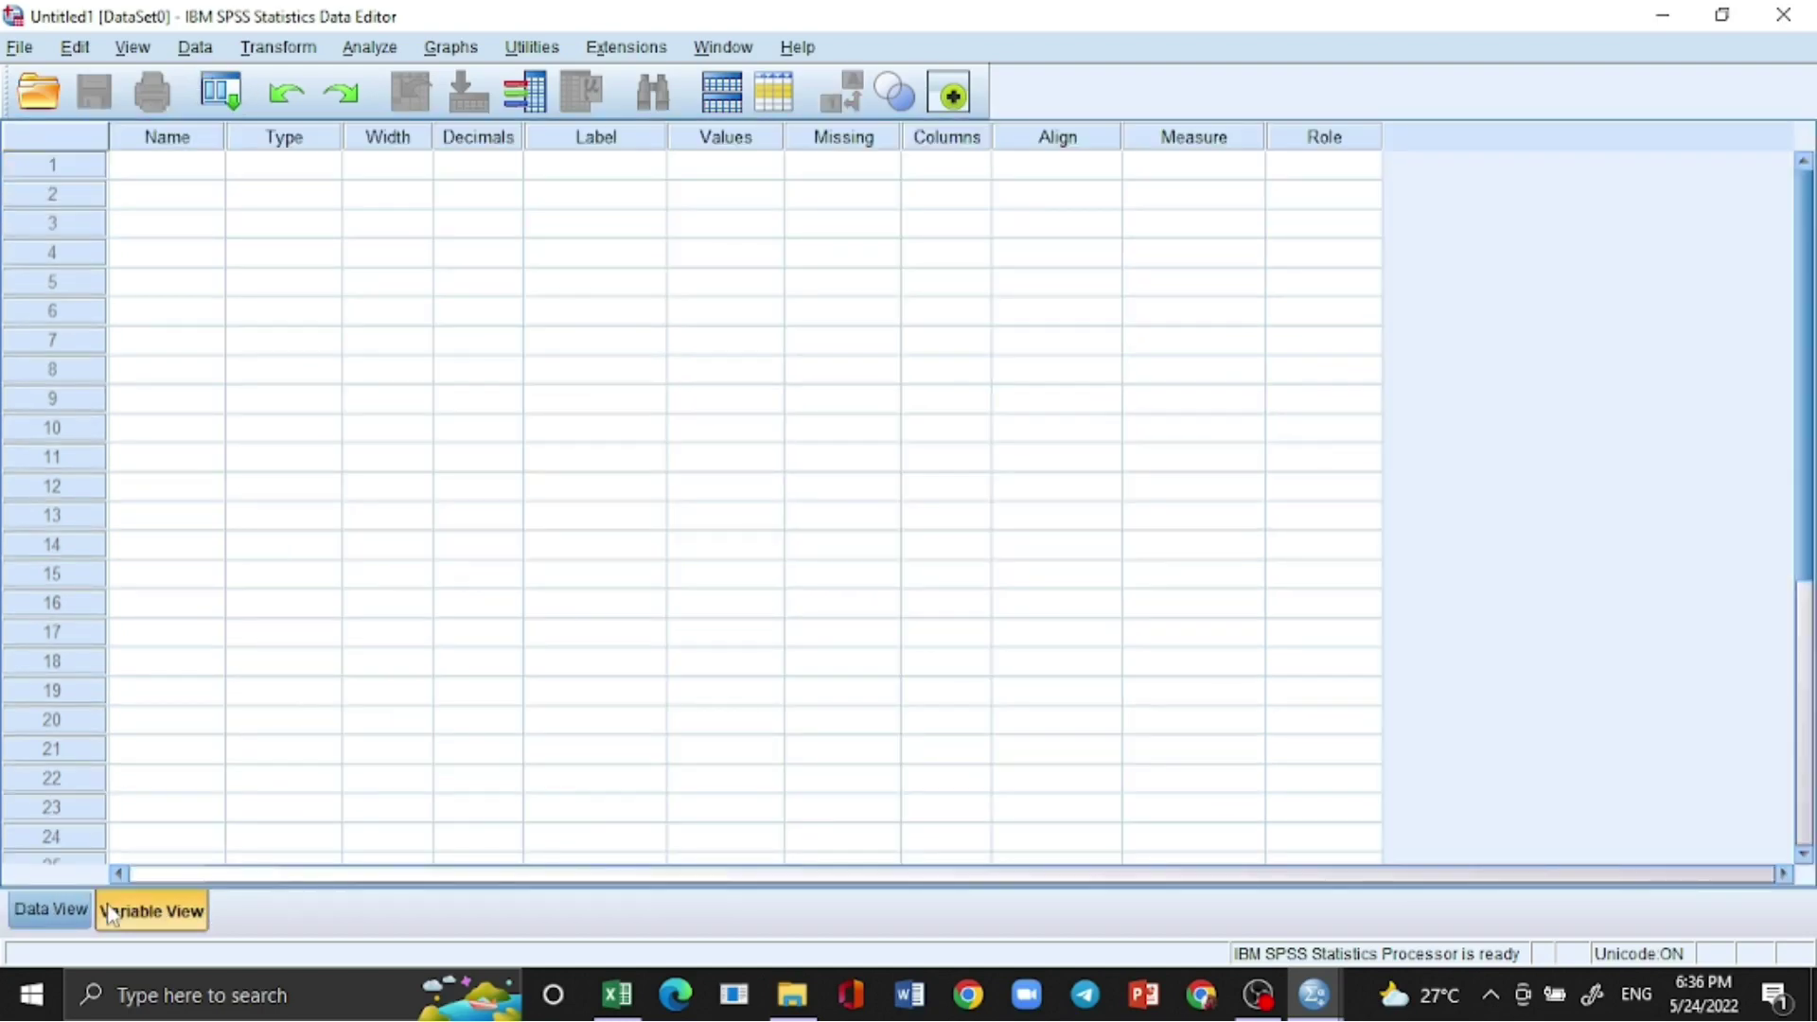
{"action": "left_click", "coordinate": [173, 137]}
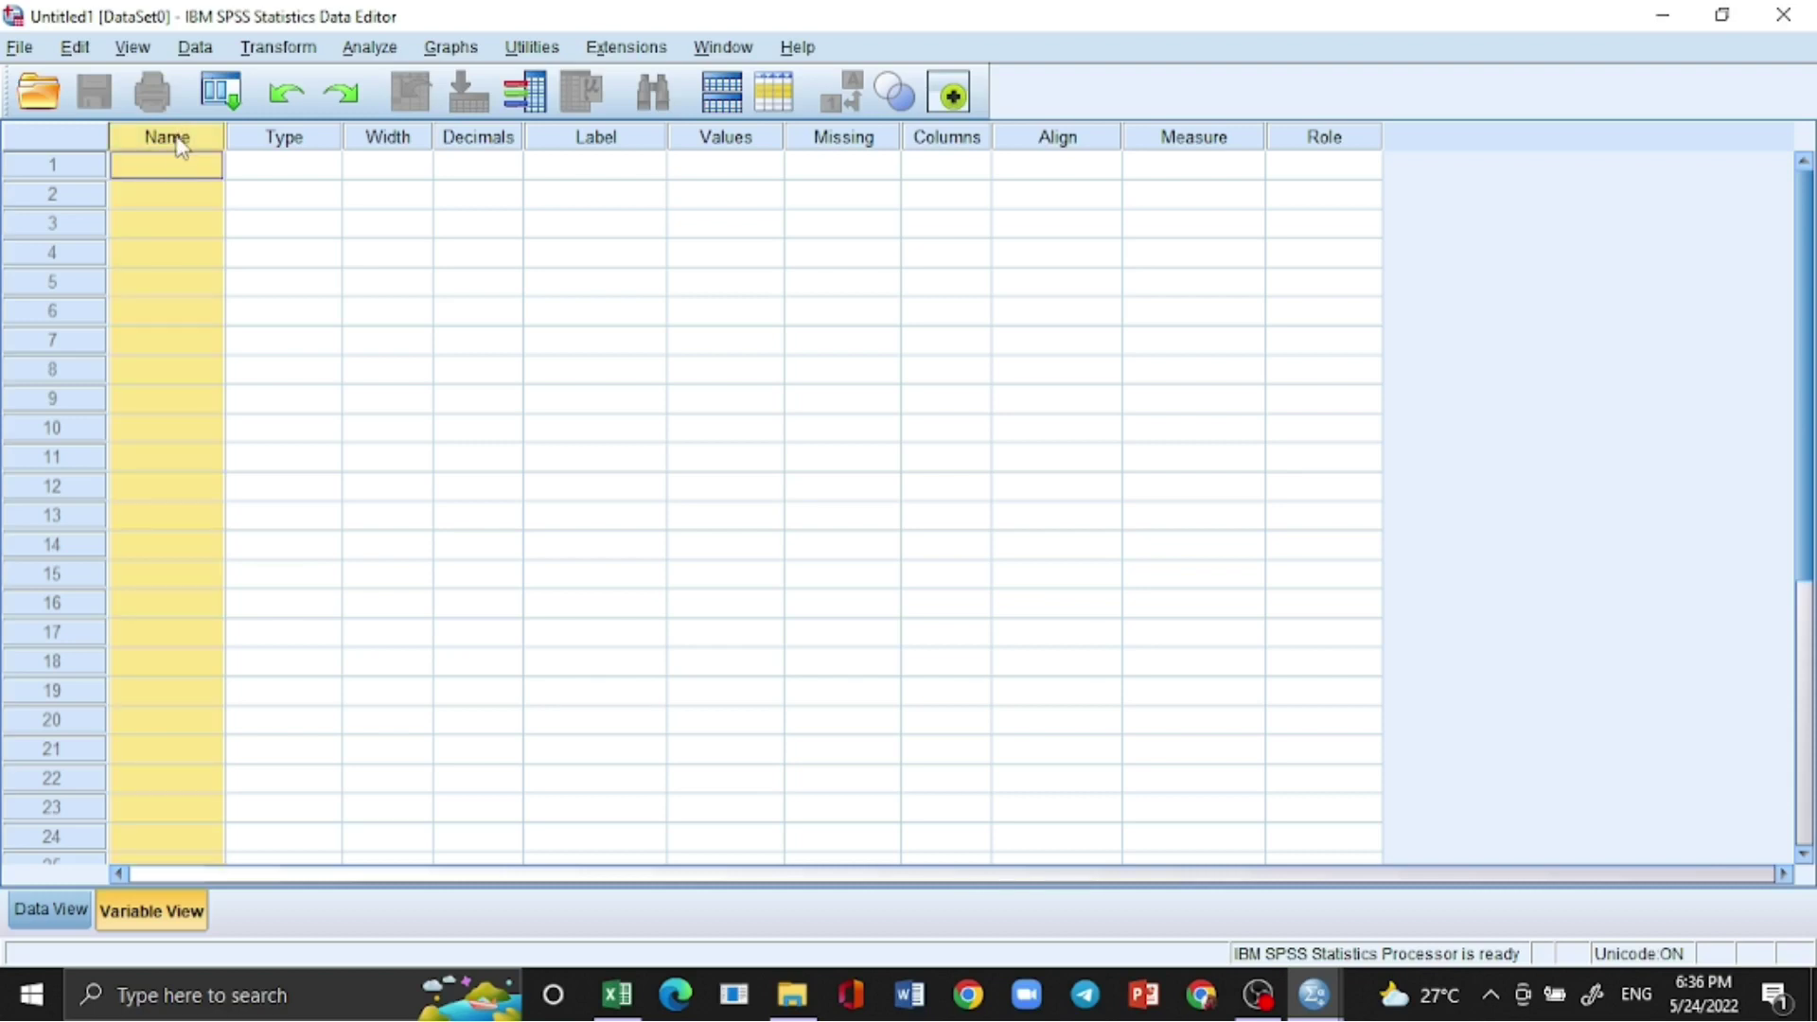
{"action": "left_click", "coordinate": [171, 166]}
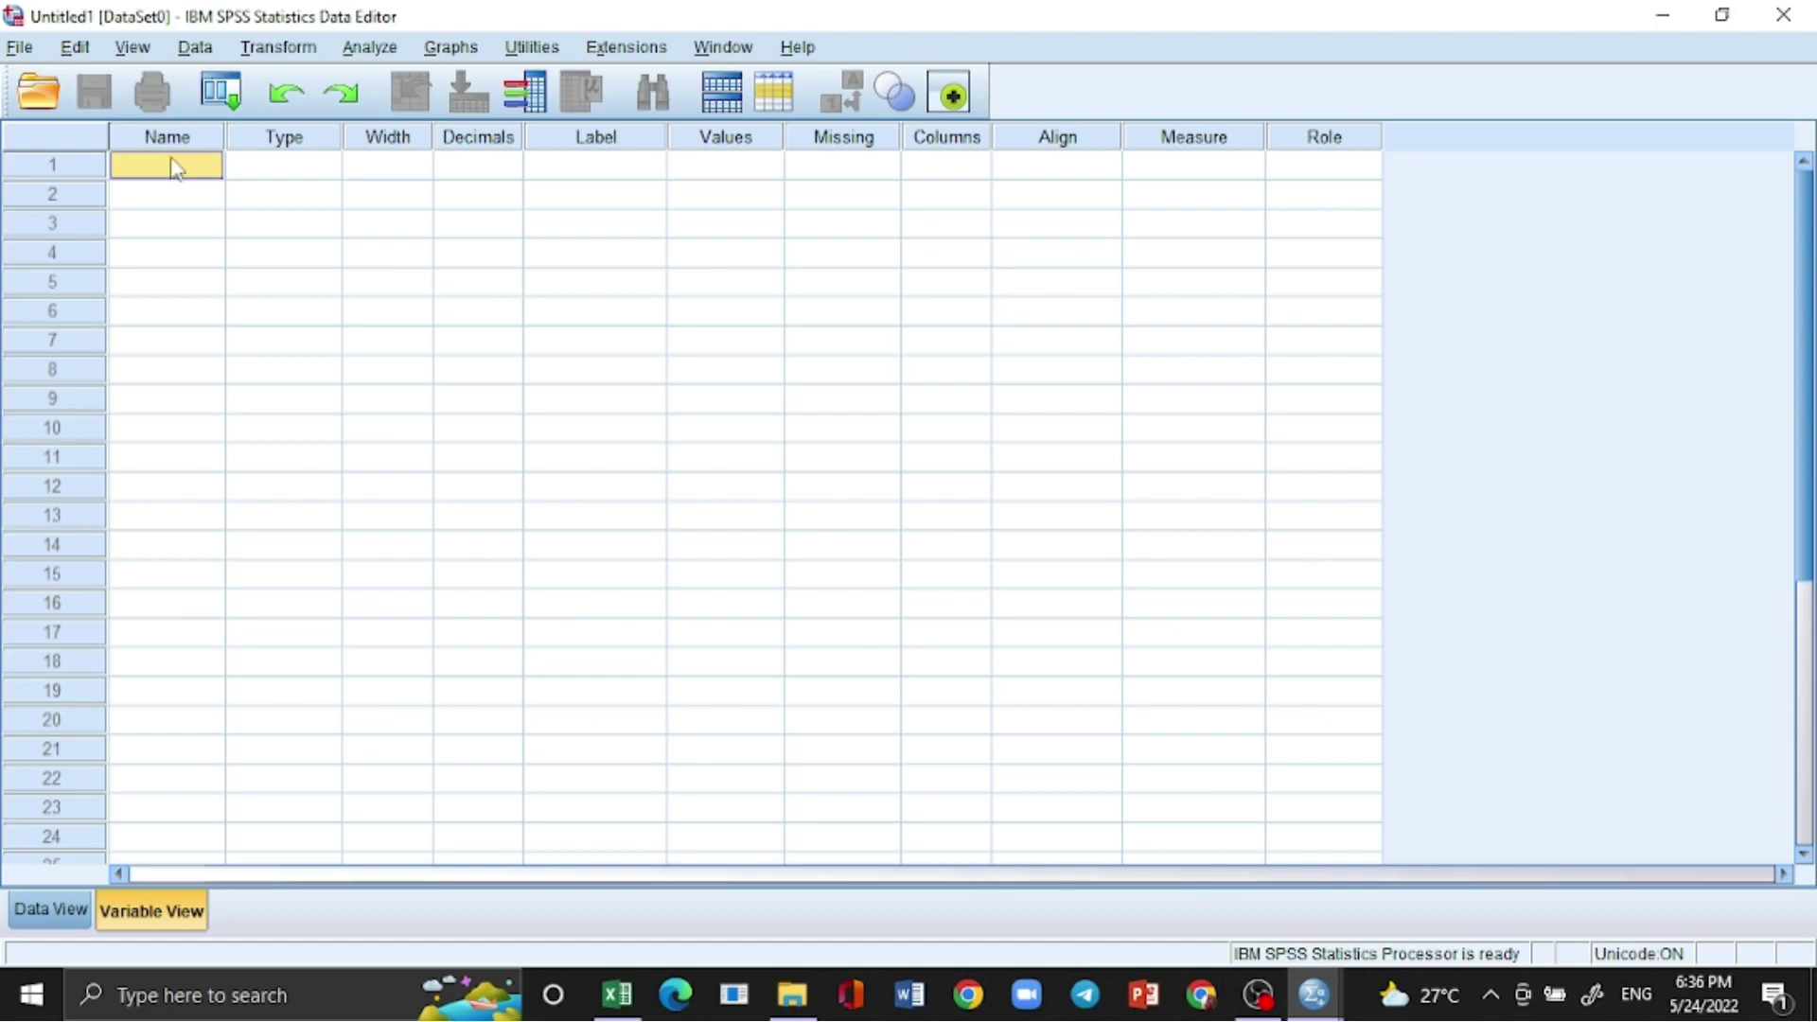
Step: Switch to the Dat SPSS workbook in Excel and check the Jenis Kelamin and Tingkat Pendidikan headings
{"action": "mouse_move", "coordinate": [617, 994]}
{"action": "left_click", "coordinate": [558, 897]}
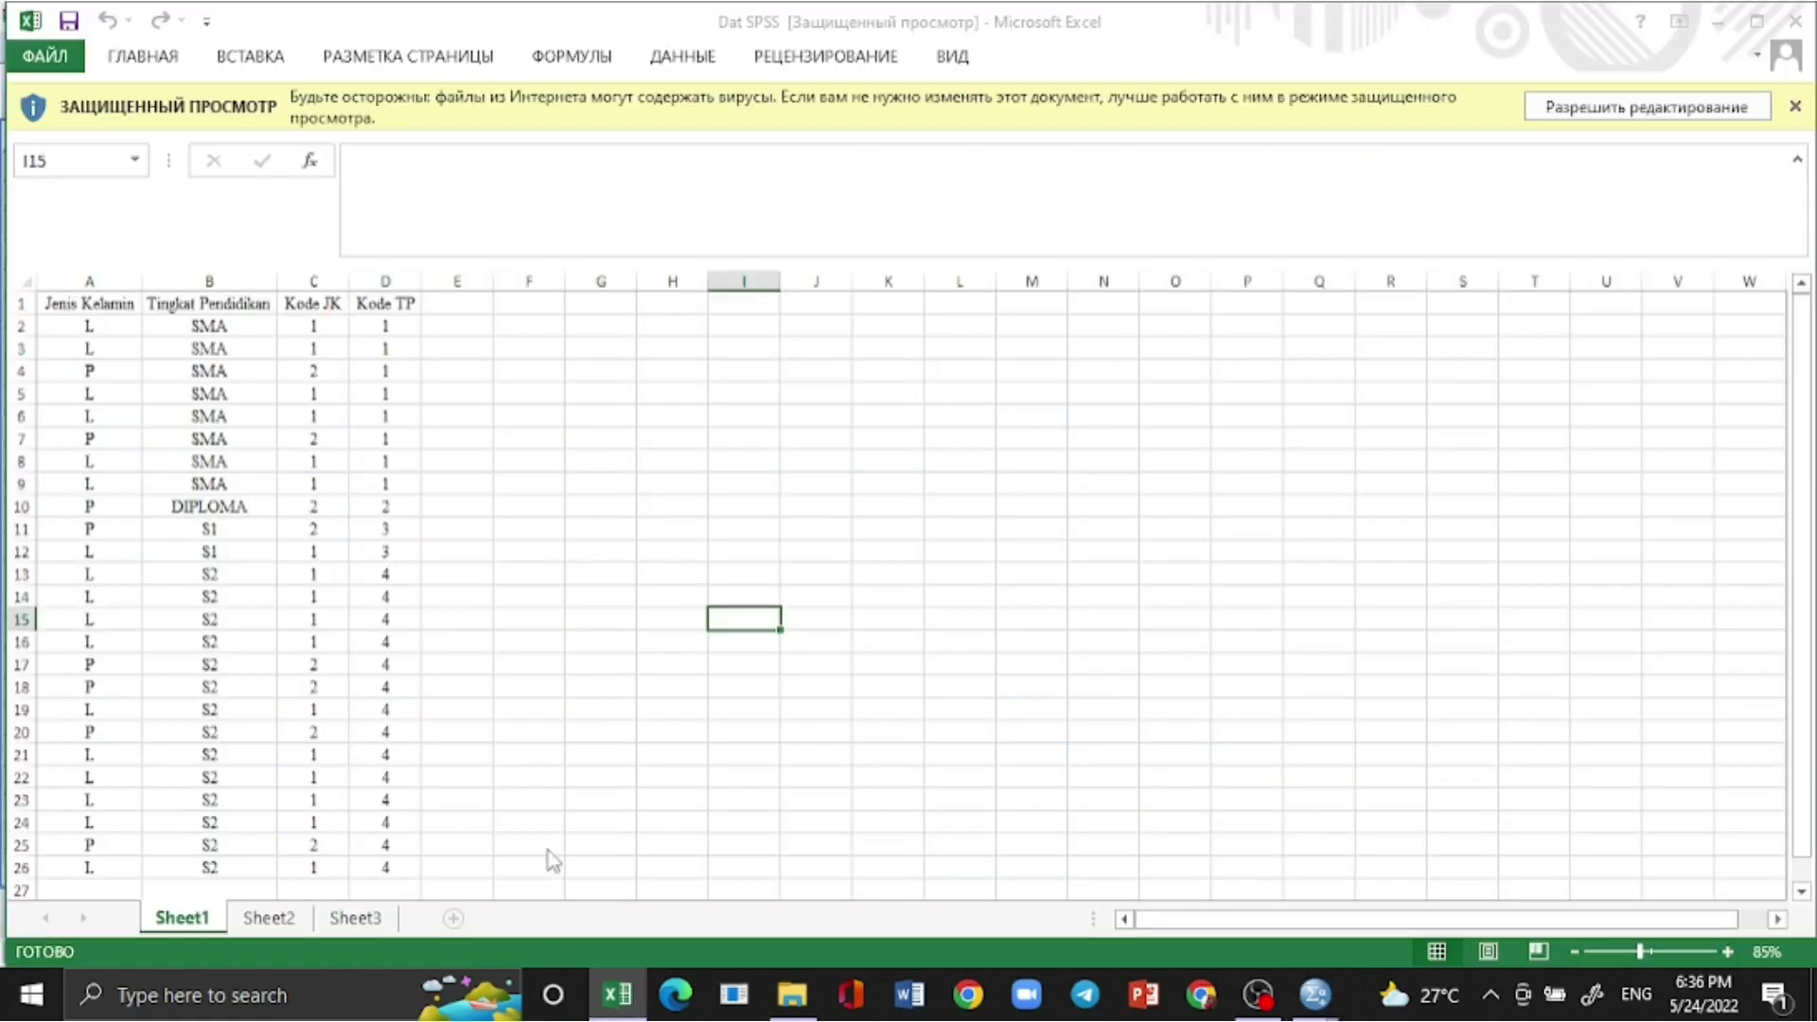
{"action": "left_click", "coordinate": [102, 304]}
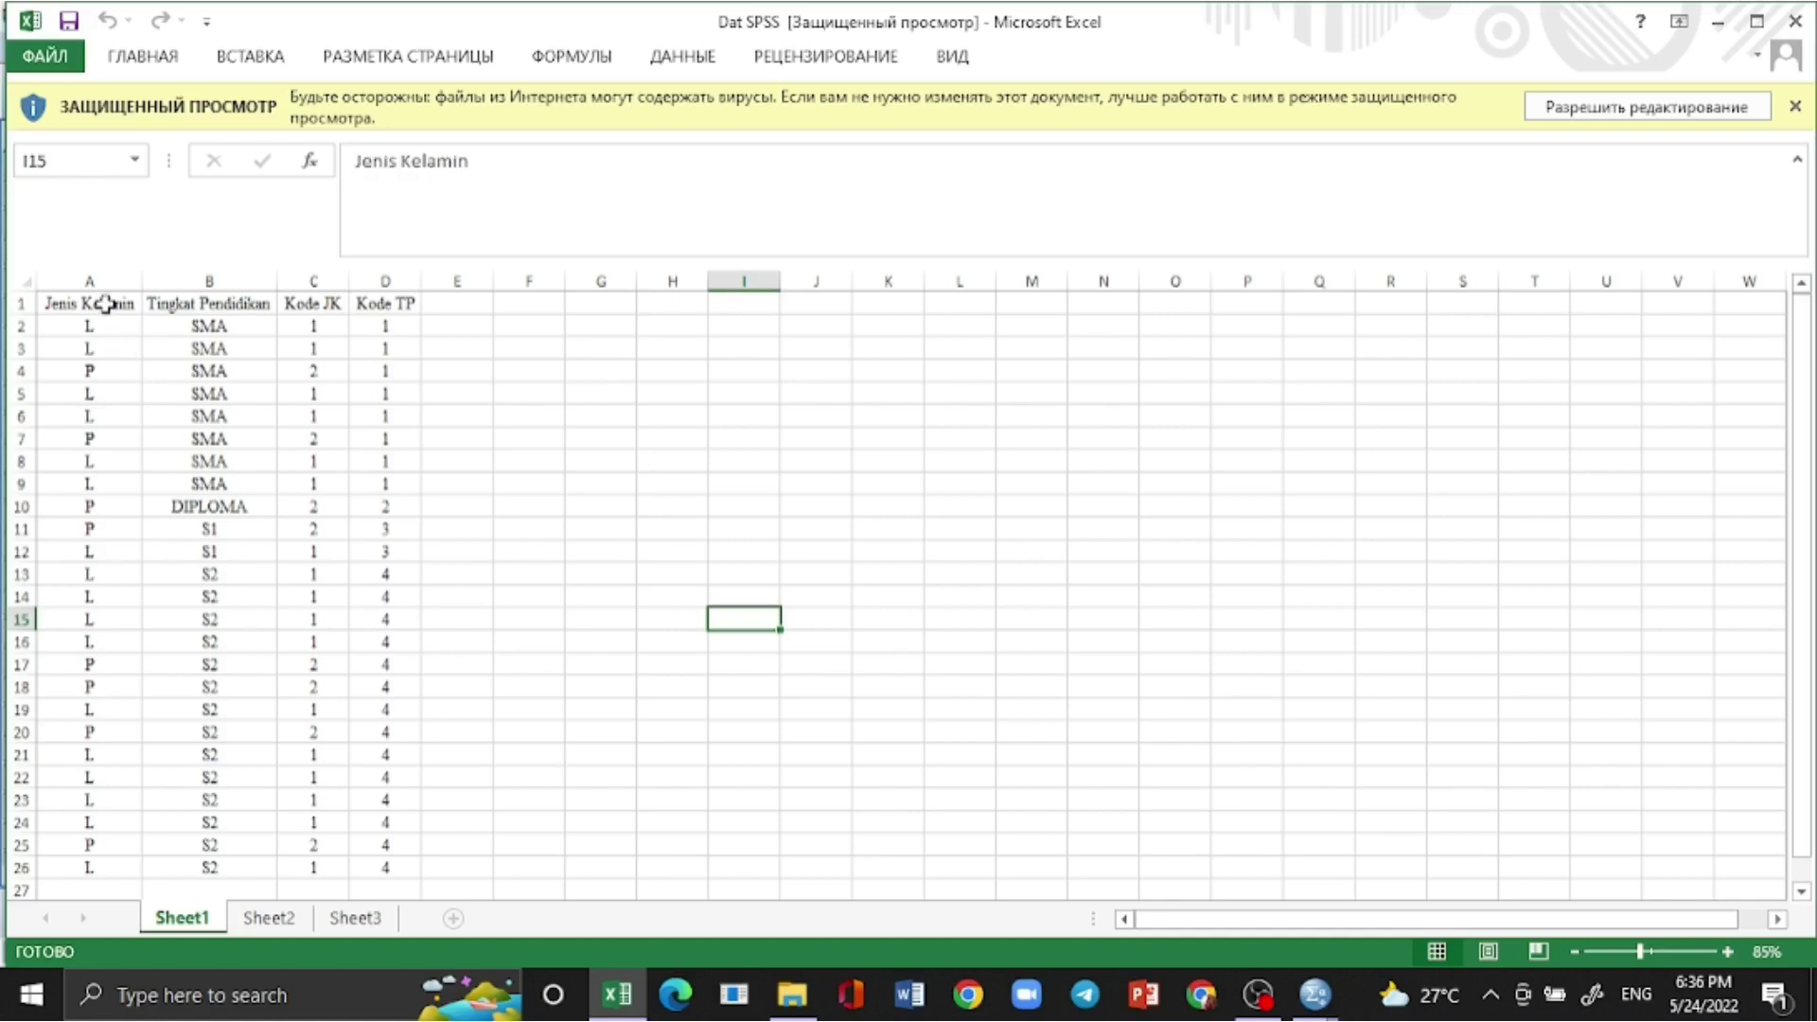
{"action": "left_click", "coordinate": [254, 311]}
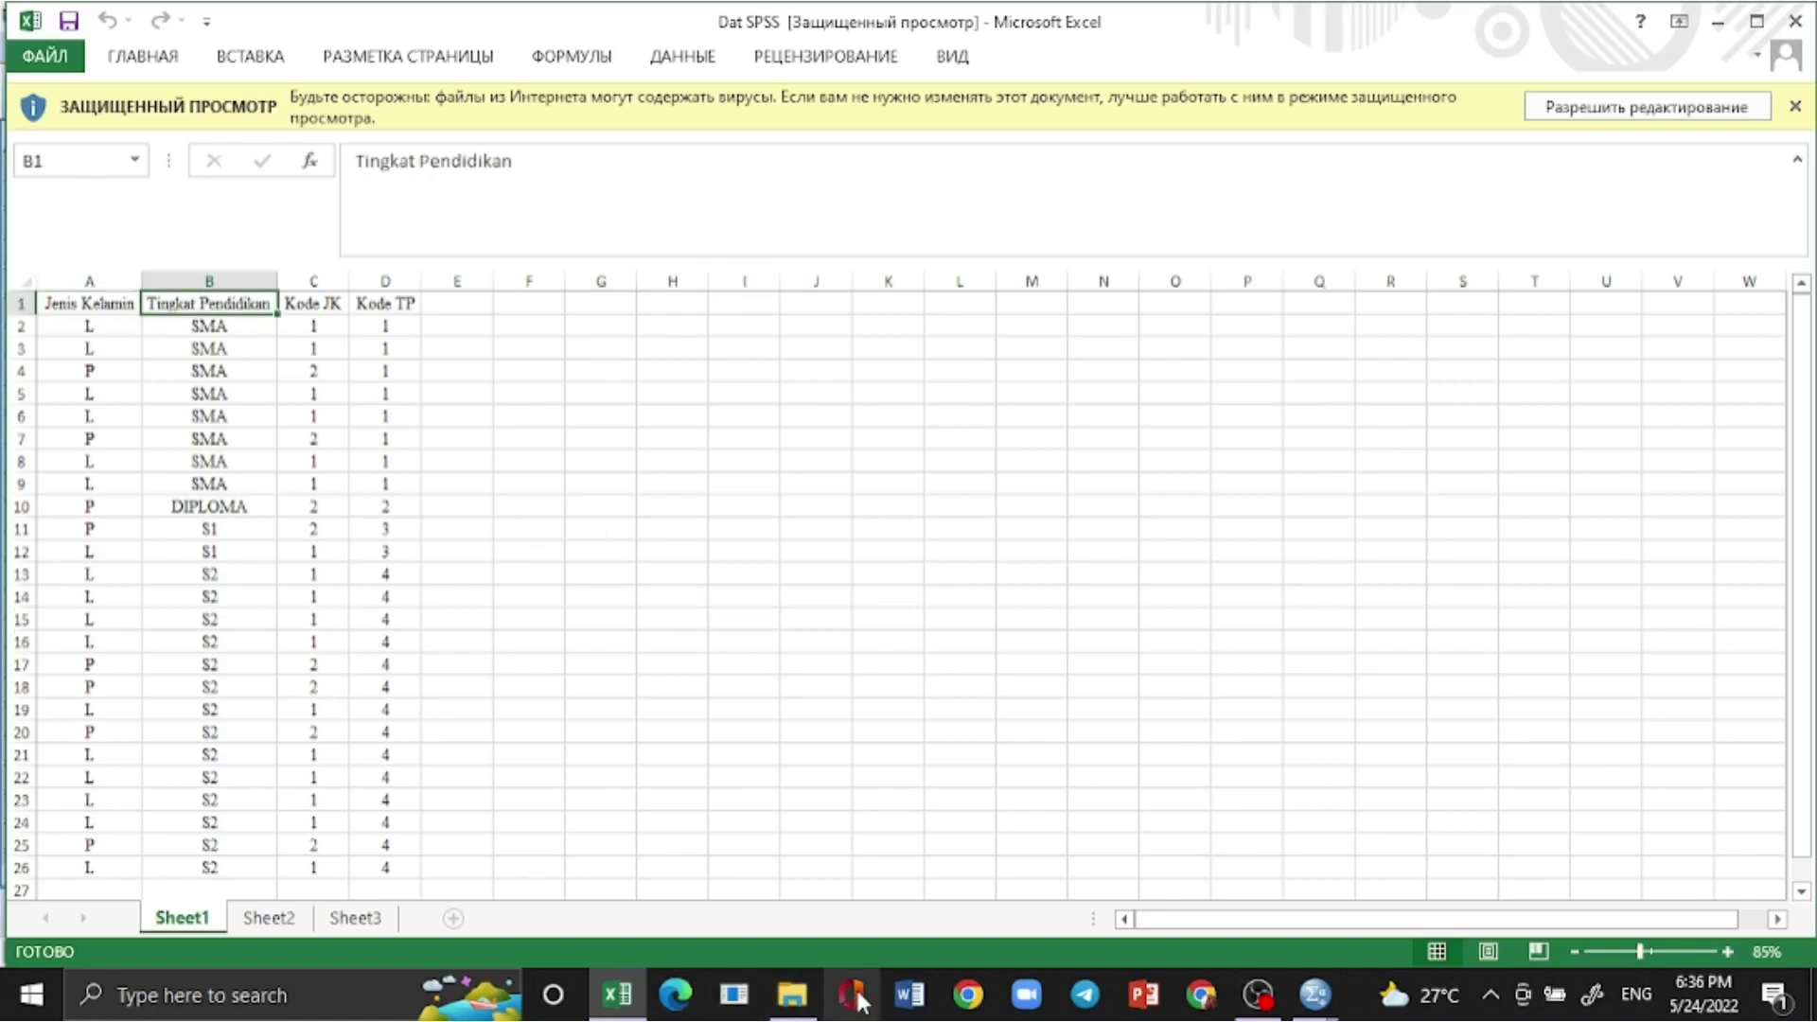
Step: Return to the SPSS Variable View and name the first variable JK
{"action": "left_click", "coordinate": [1299, 995]}
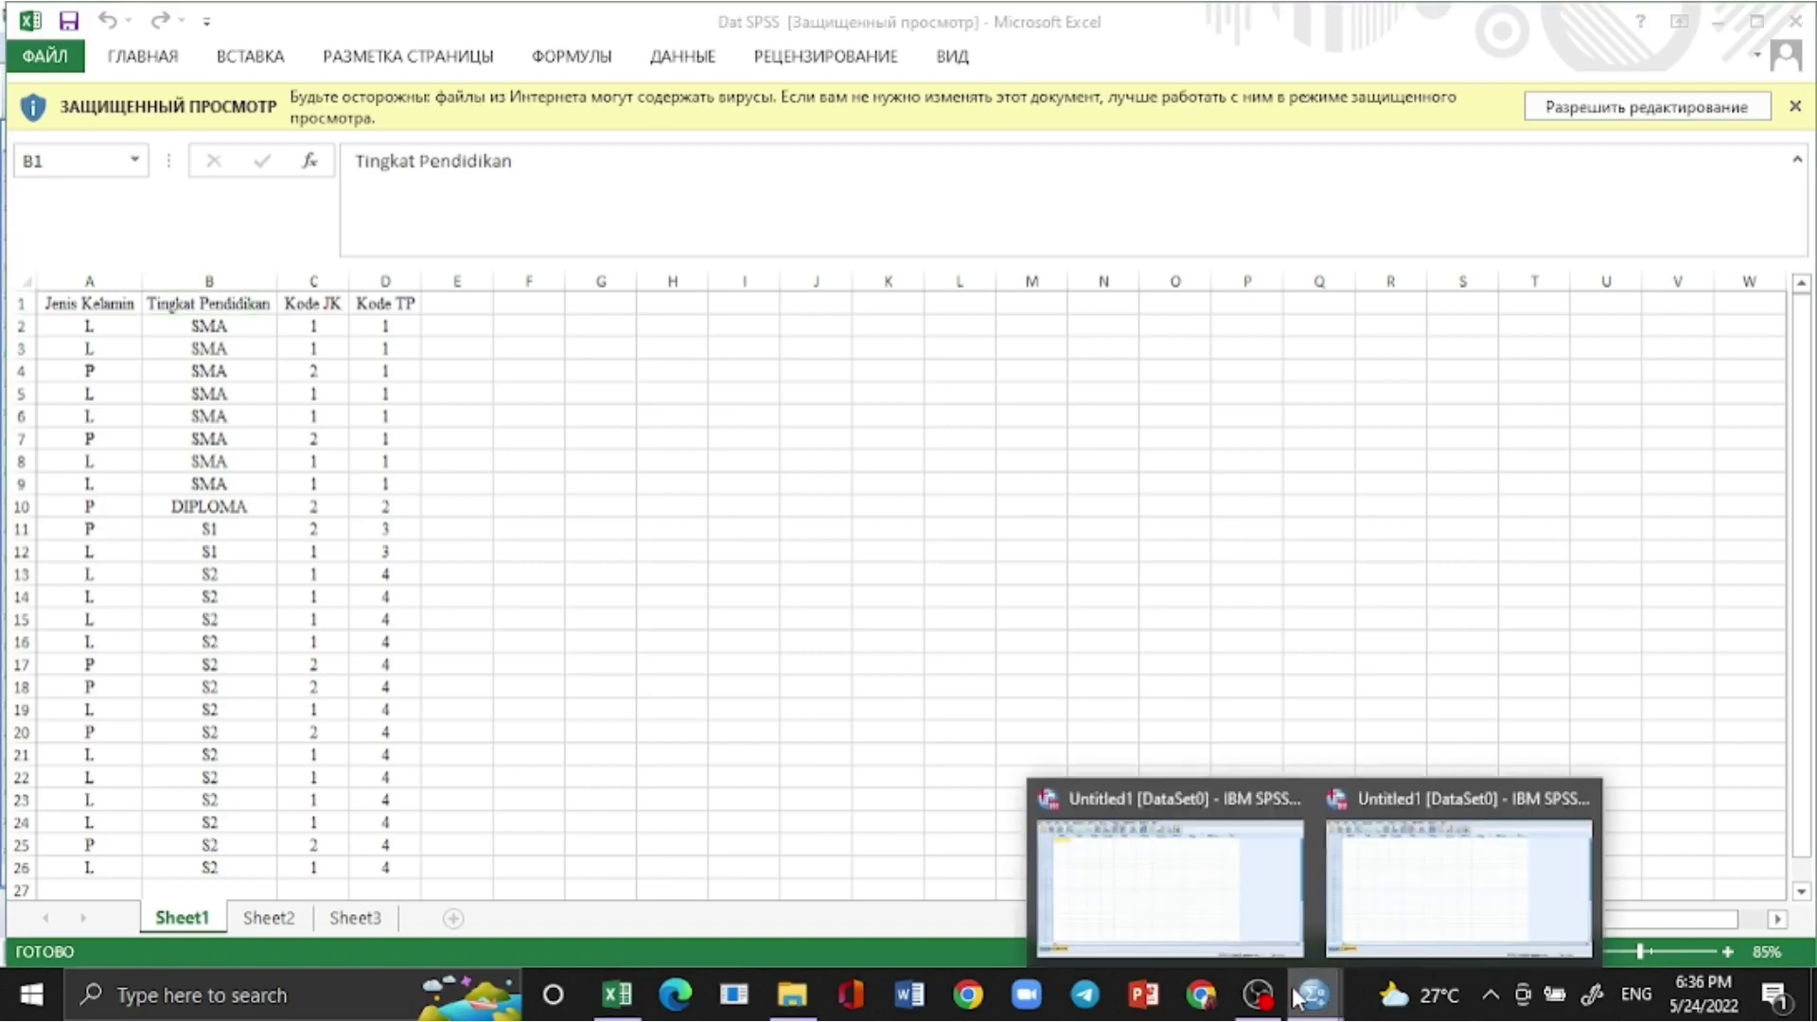
{"action": "left_click", "coordinate": [1269, 937]}
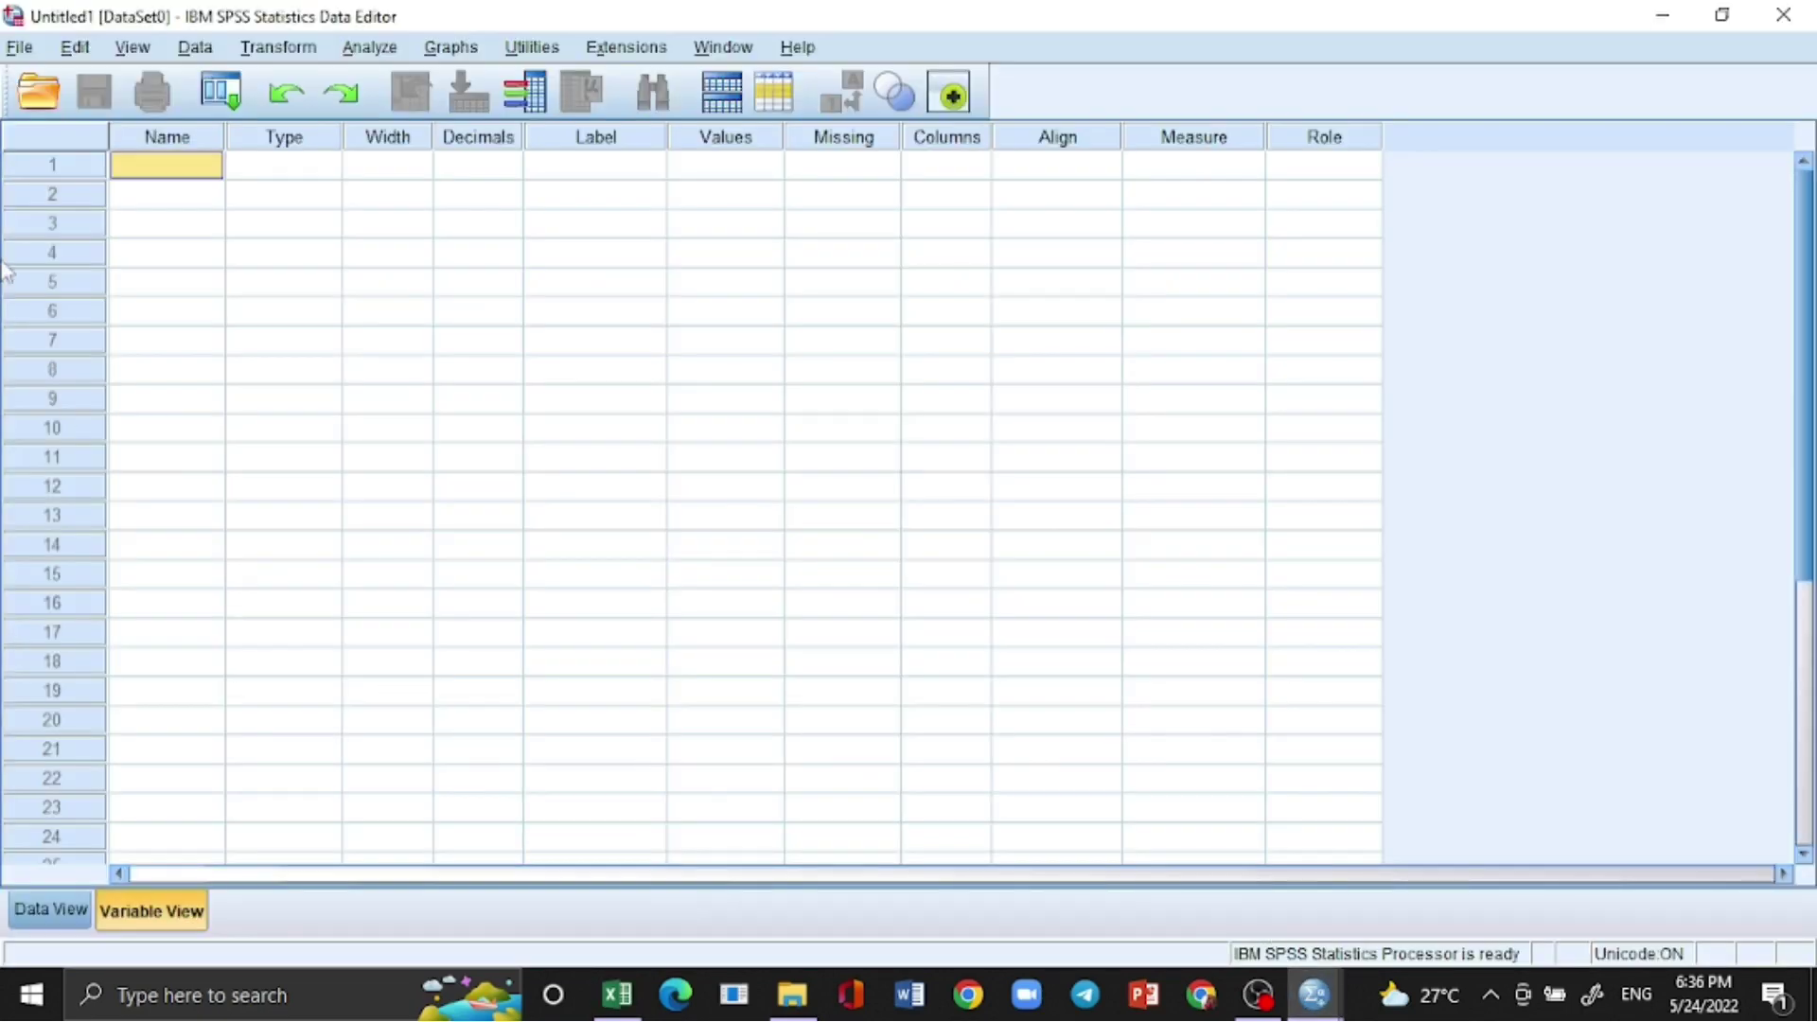
{"action": "double_click", "coordinate": [188, 164]}
{"action": "left_click", "coordinate": [193, 201]}
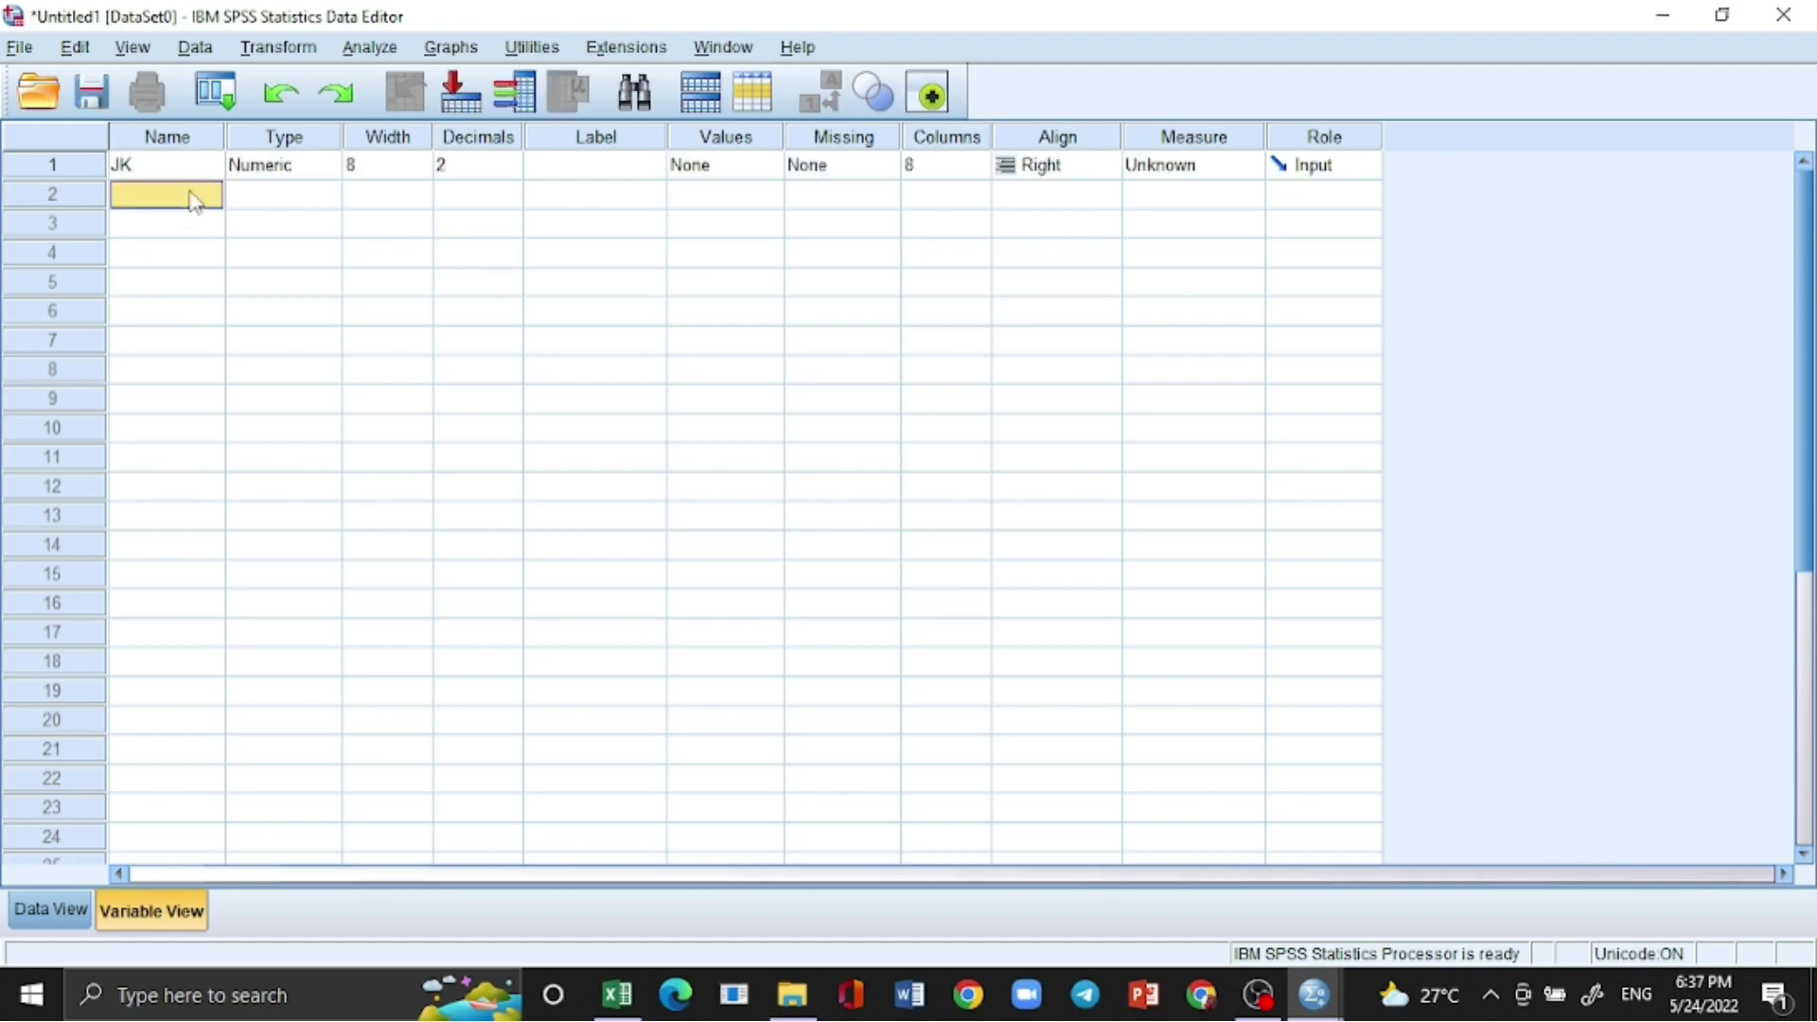
Step: Name the second variable TP
{"action": "type", "text": "TP"}
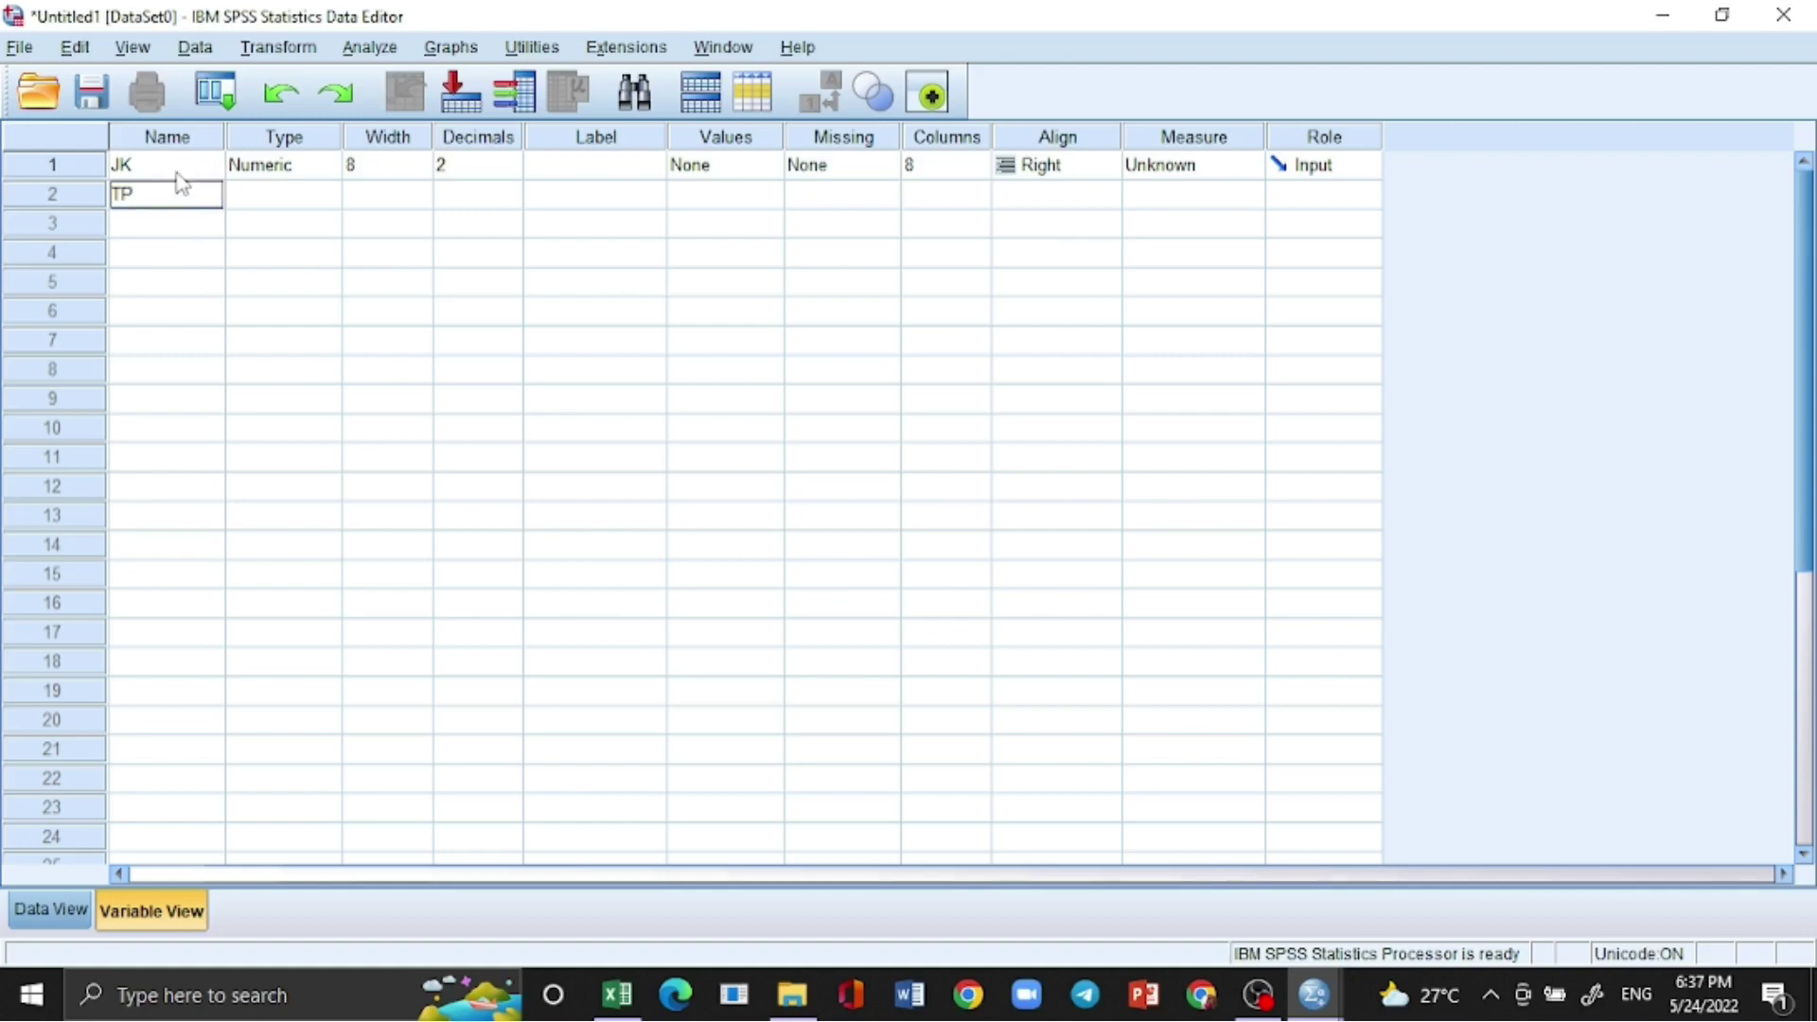
{"action": "left_click", "coordinate": [265, 227]}
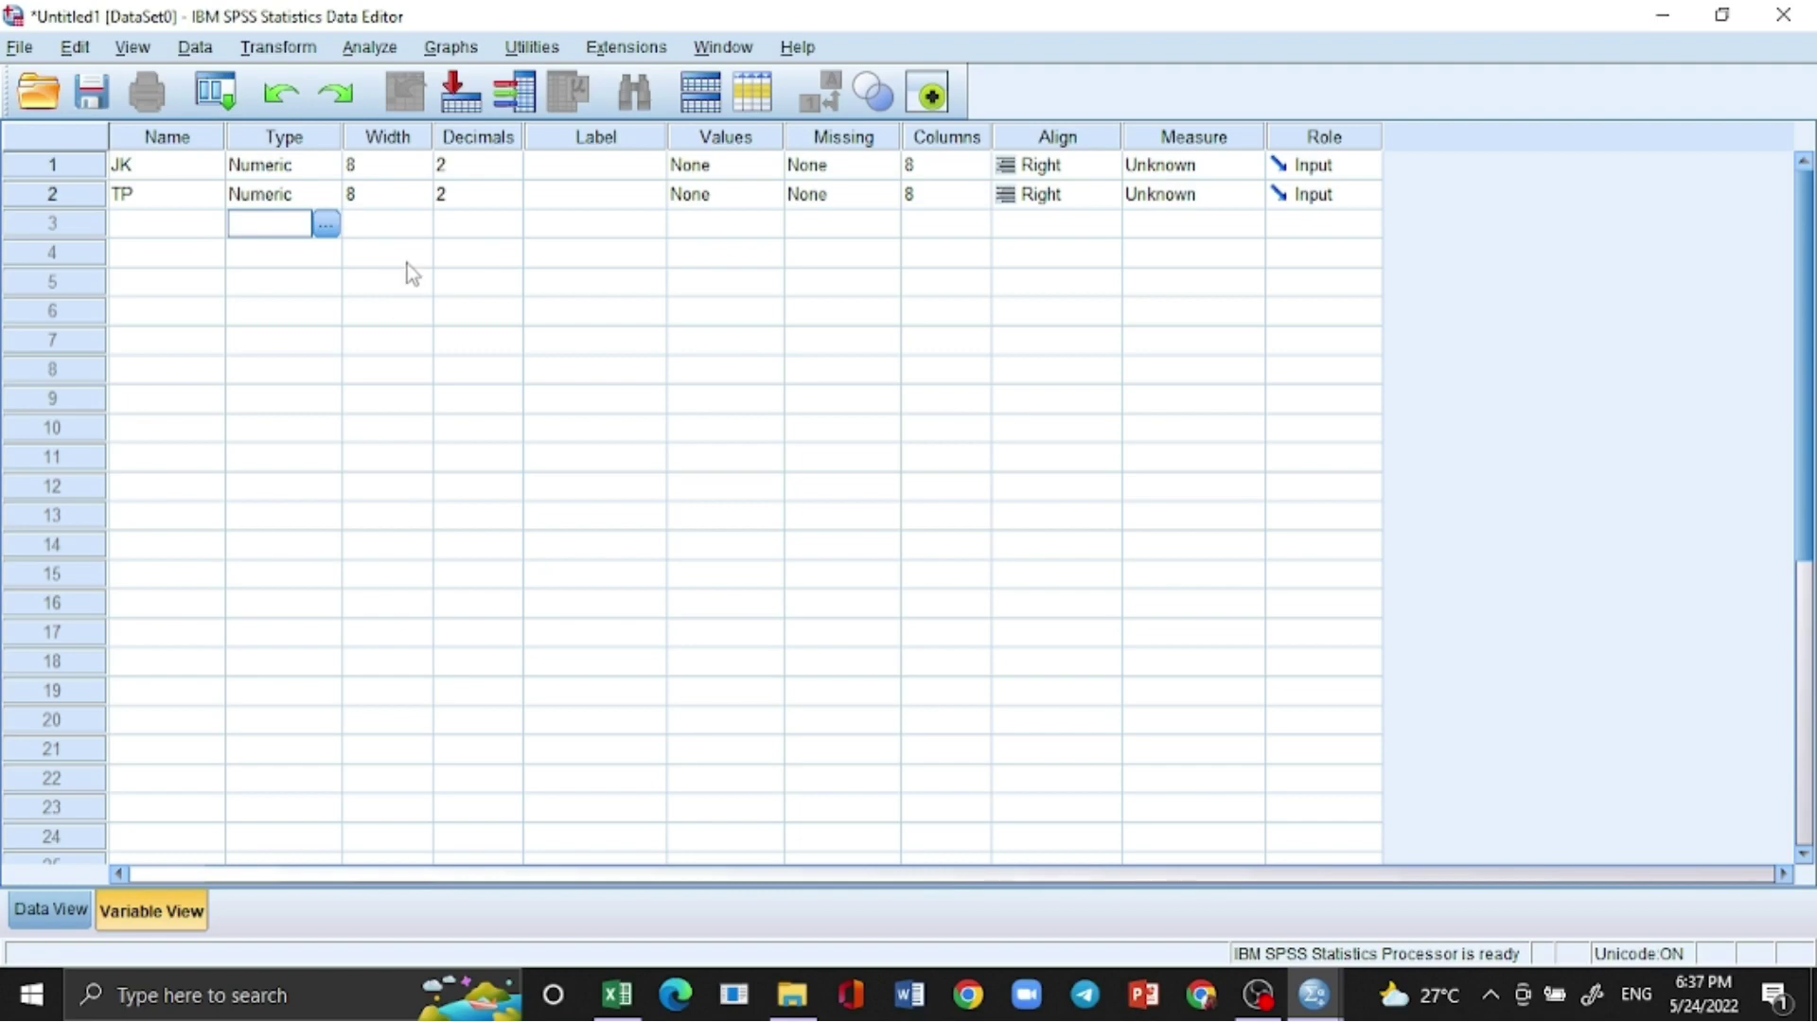
Step: Review the variable type options for JK, including String, and confirm Numeric as its type
{"action": "left_click", "coordinate": [315, 139]}
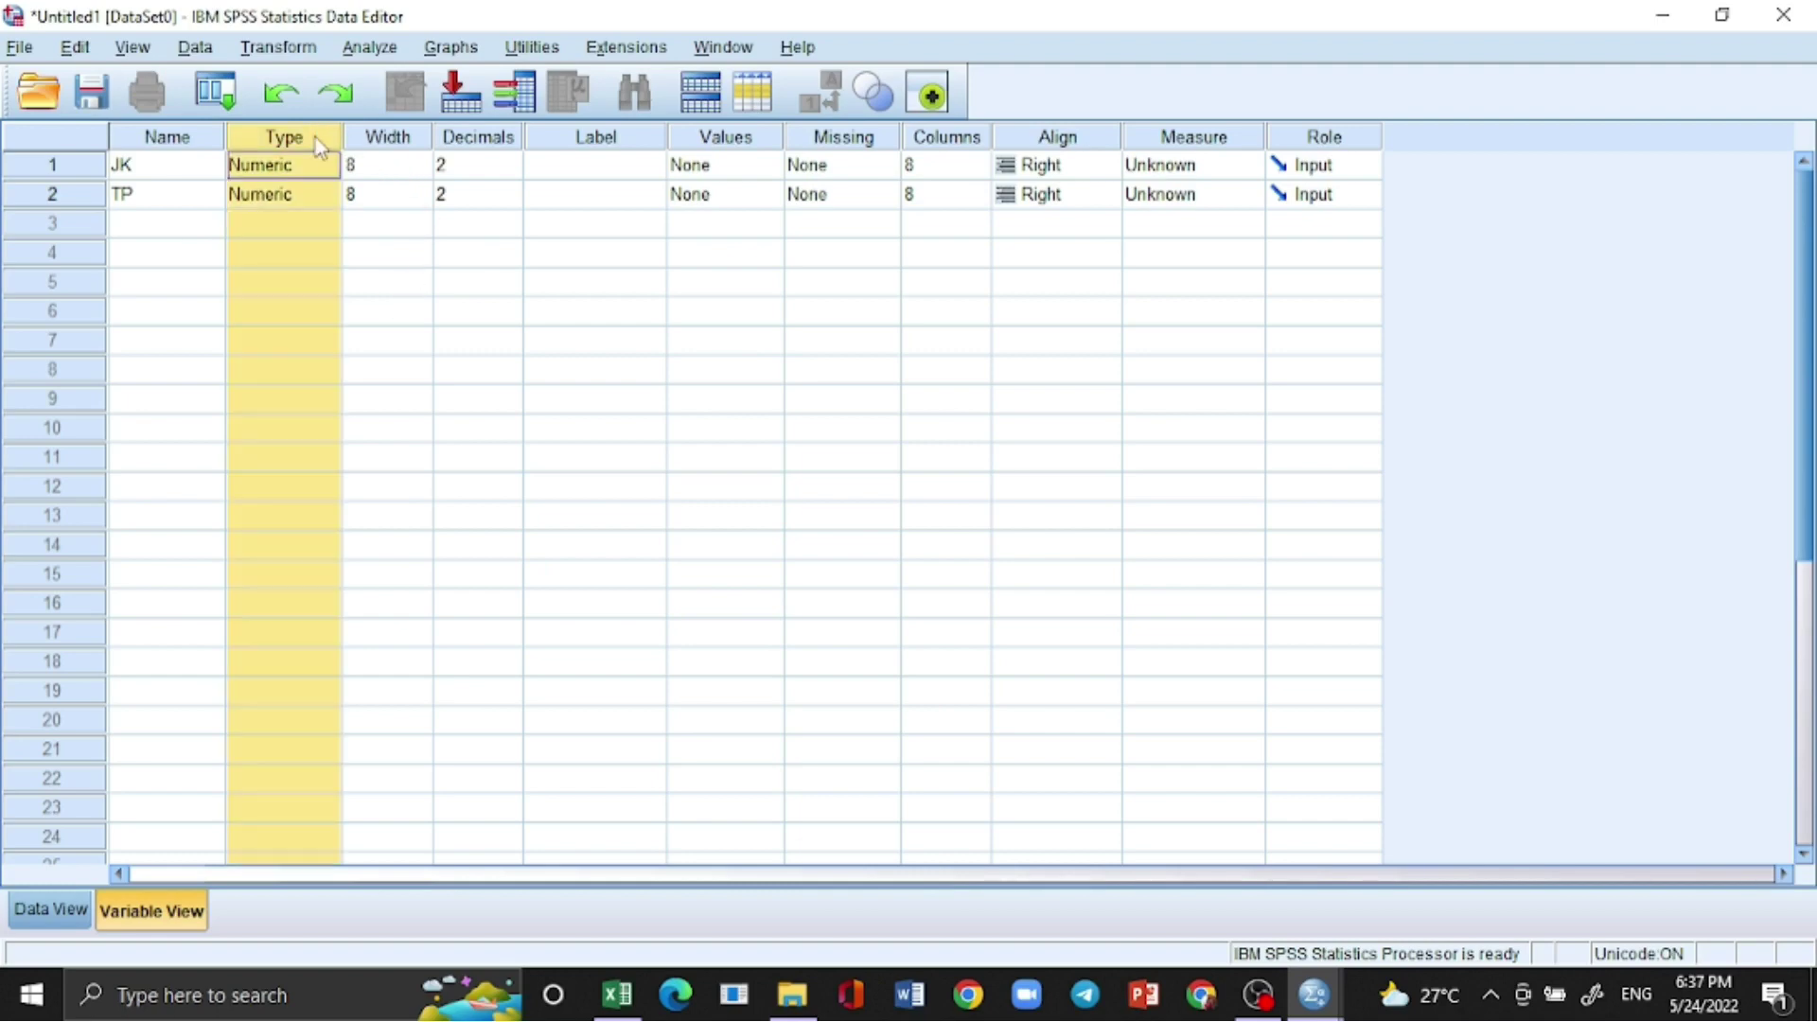
{"action": "left_click", "coordinate": [319, 173]}
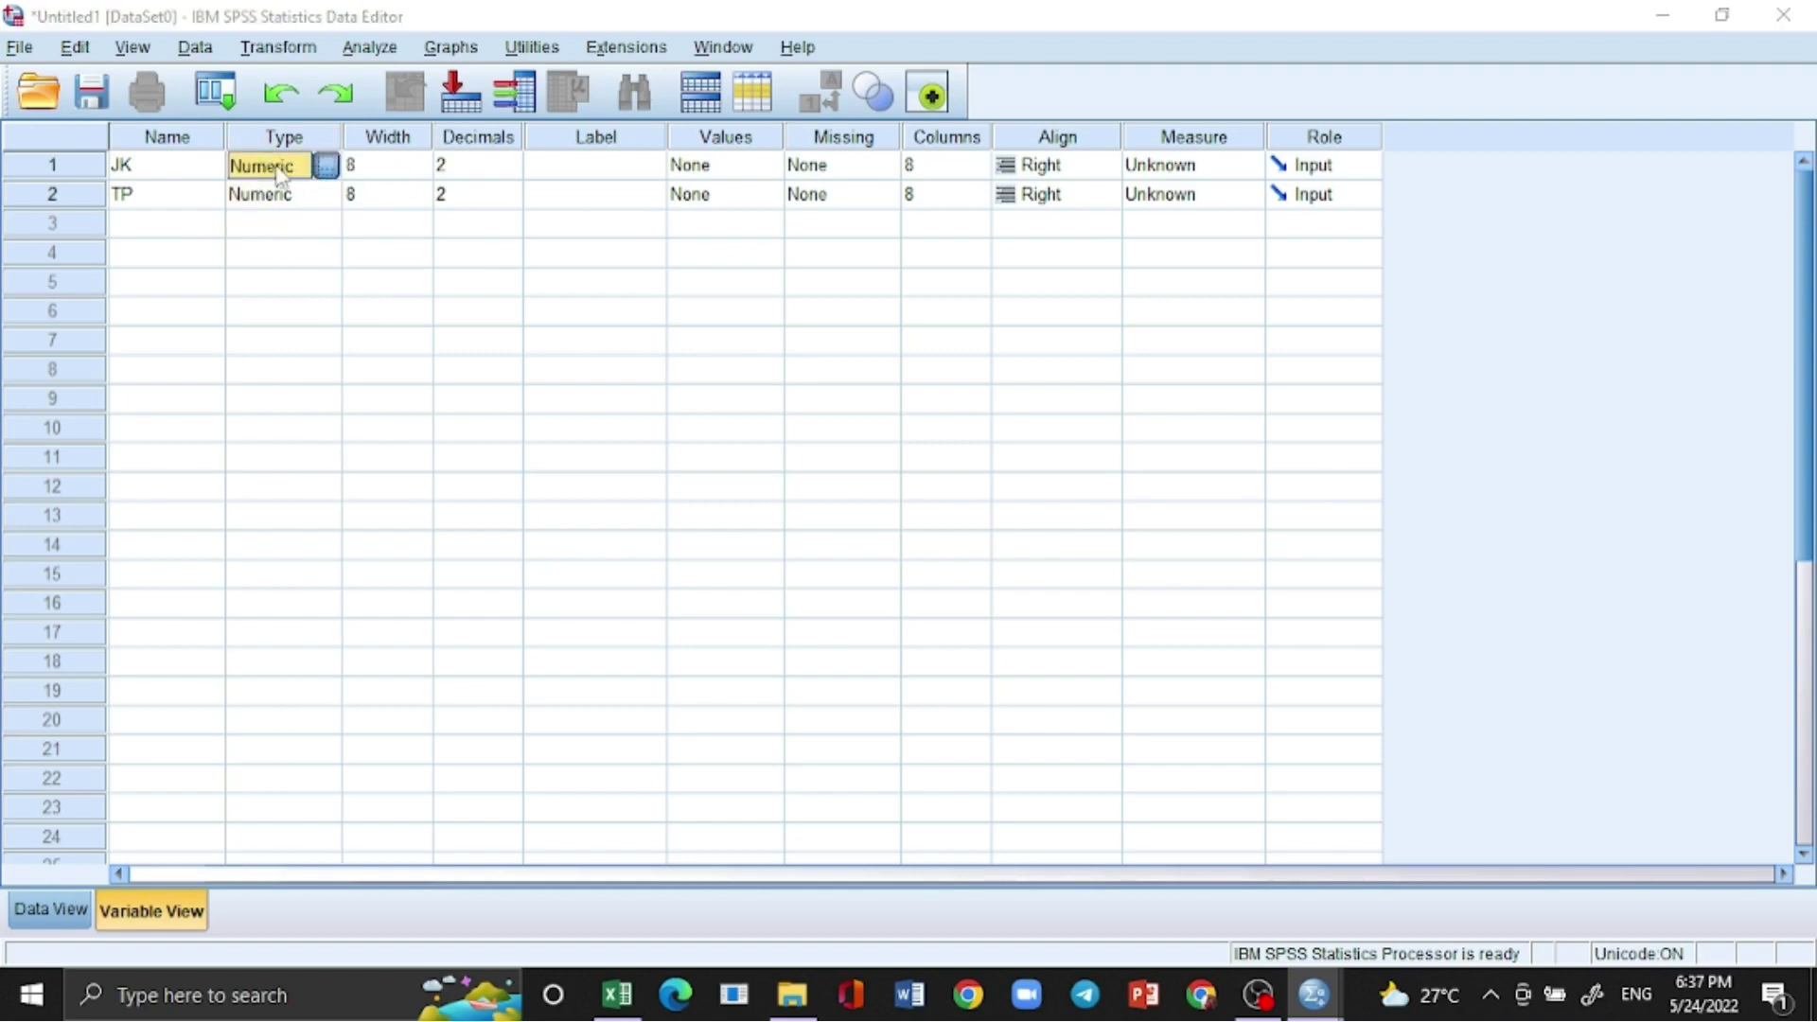
{"action": "left_click", "coordinate": [321, 168]}
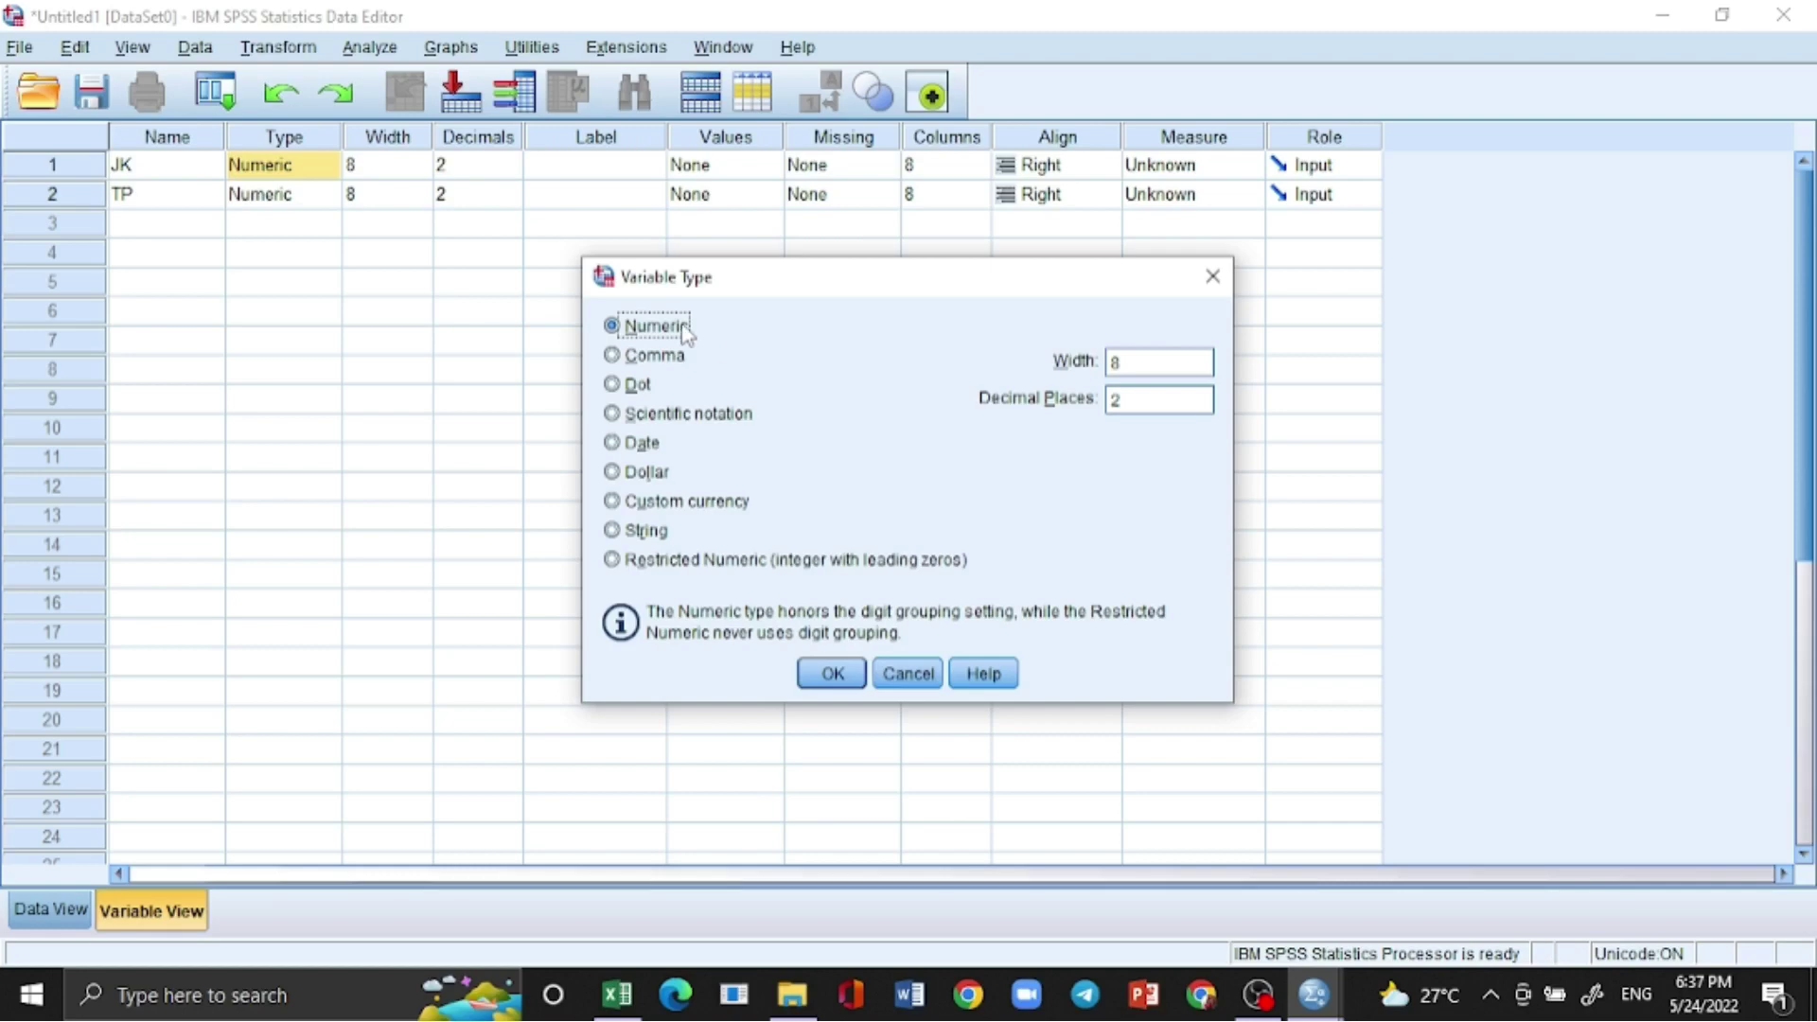
{"action": "left_click", "coordinate": [662, 532]}
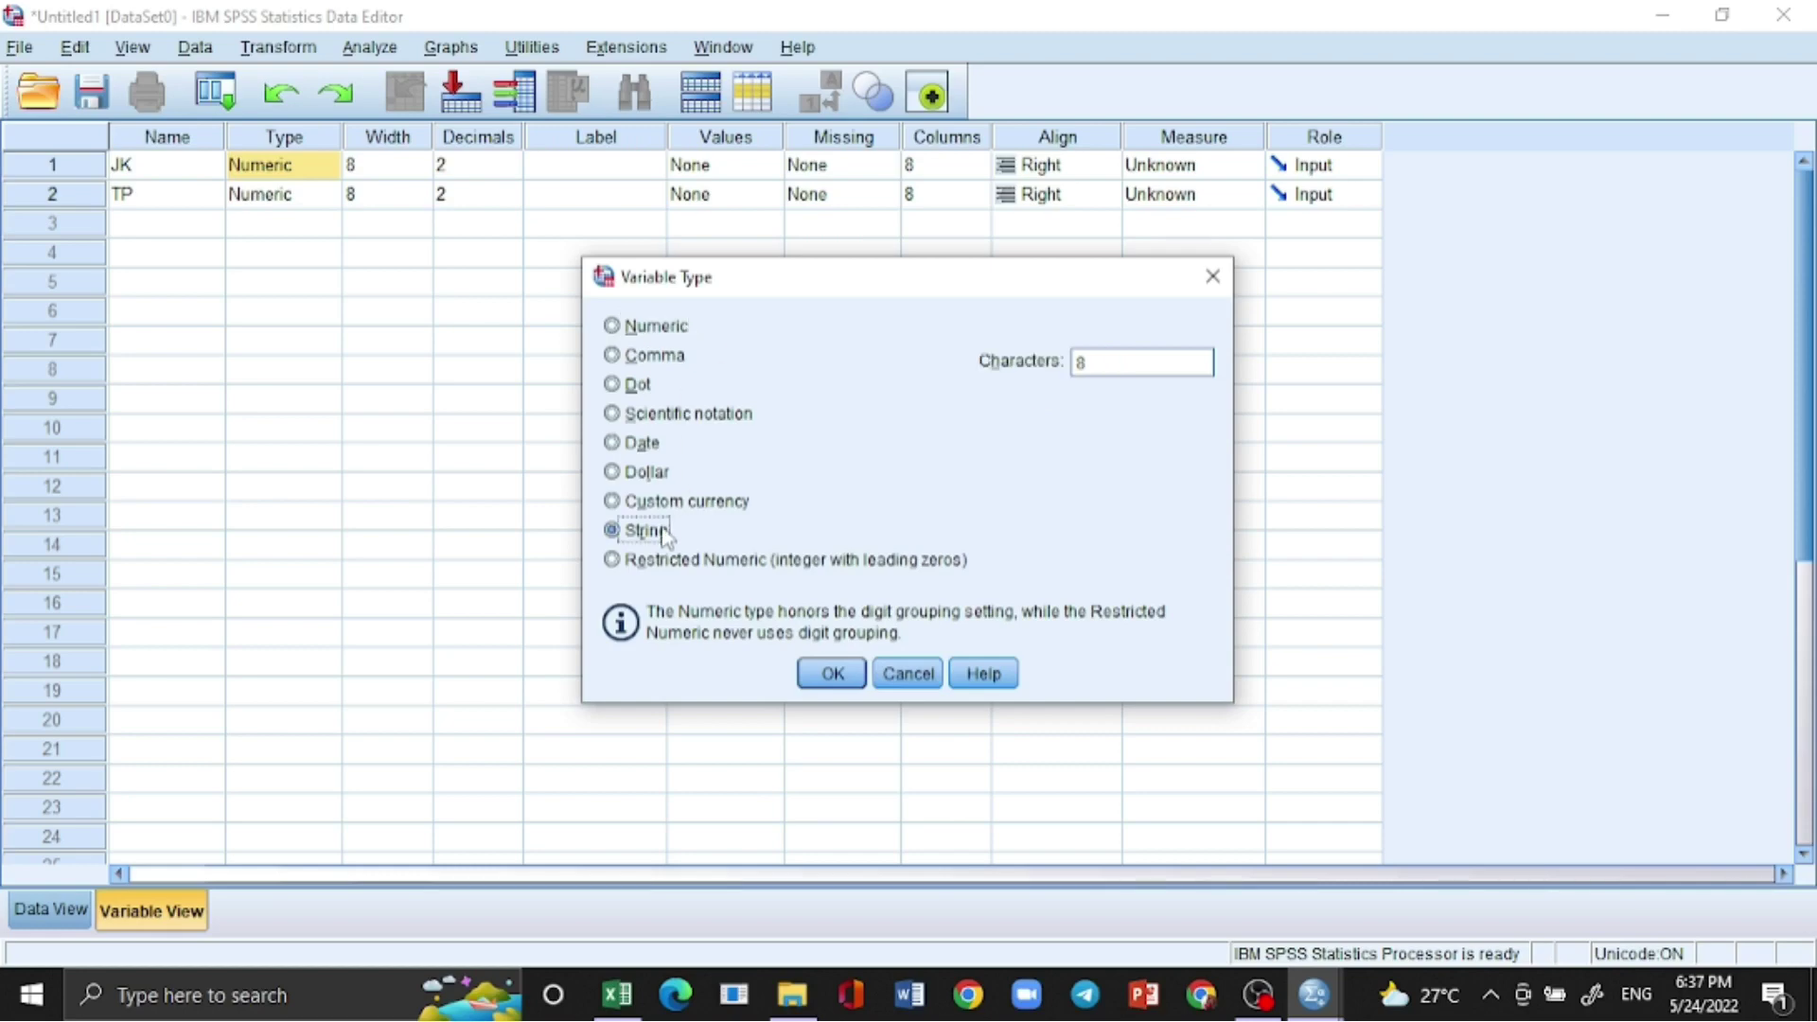
{"action": "left_click", "coordinate": [649, 327]}
{"action": "left_click", "coordinate": [854, 678]}
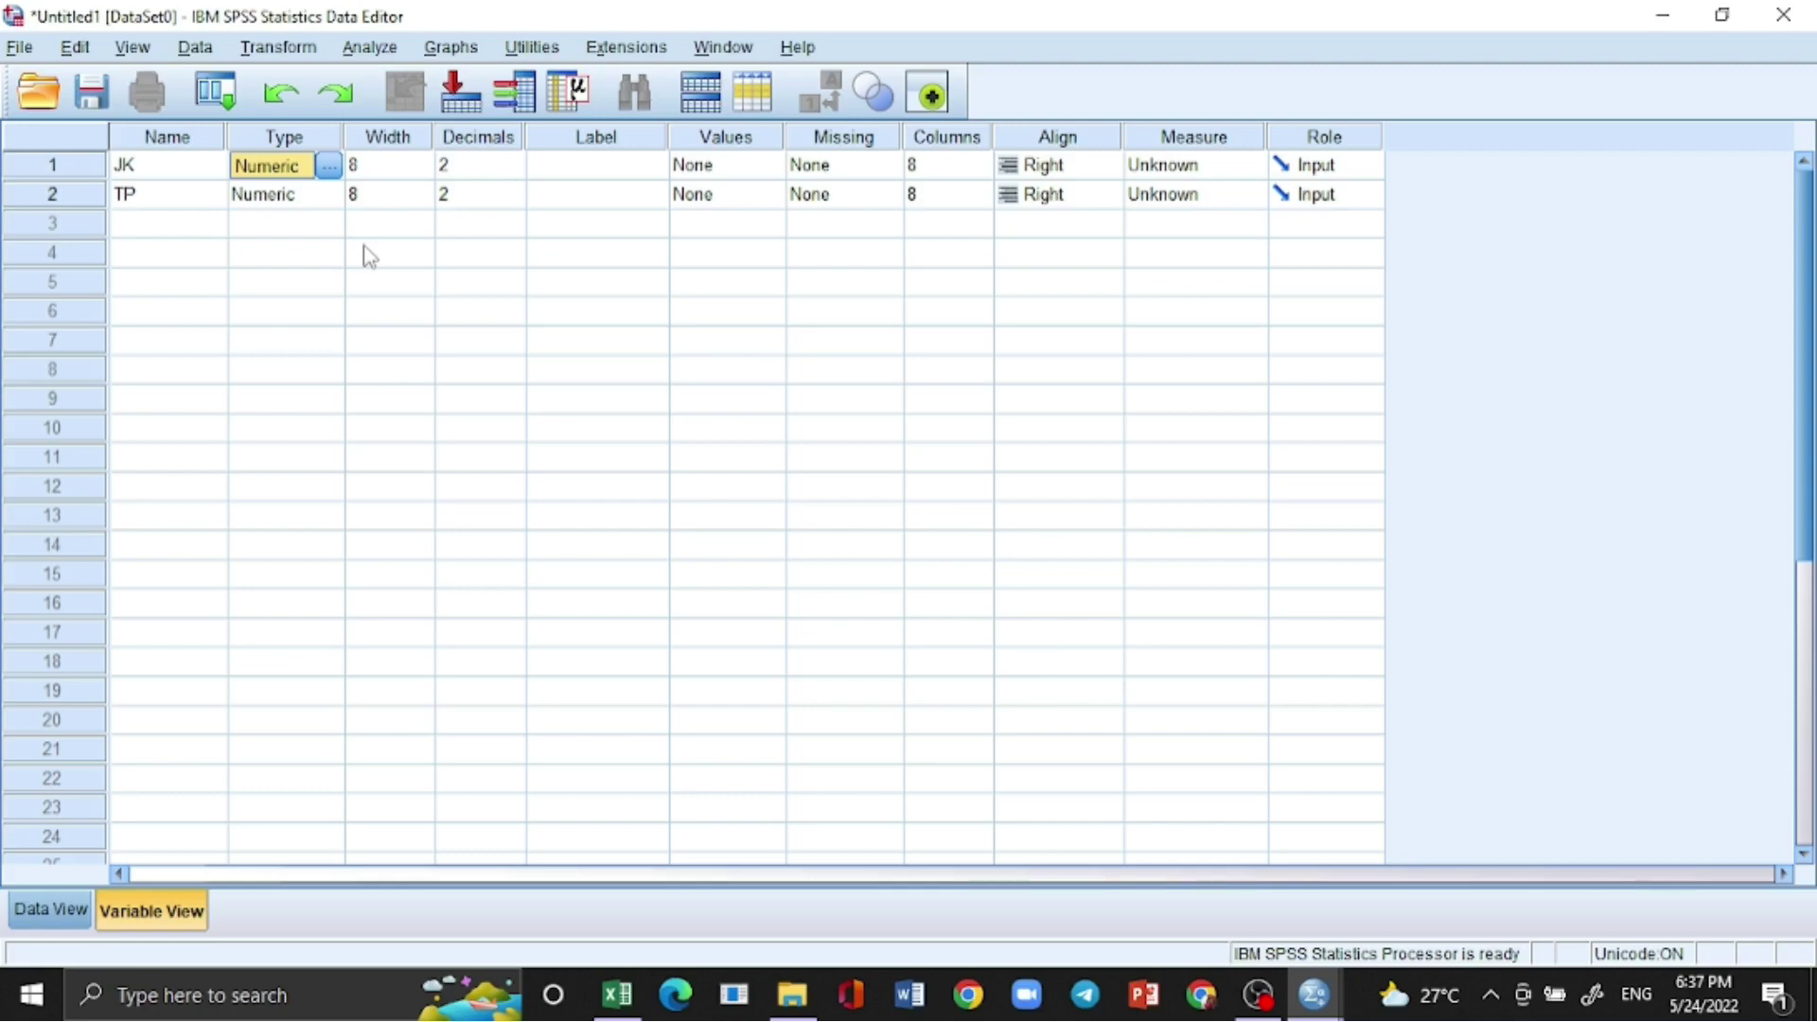
Step: Check the Width settings of the JK and TP variables
{"action": "left_click", "coordinate": [393, 142]}
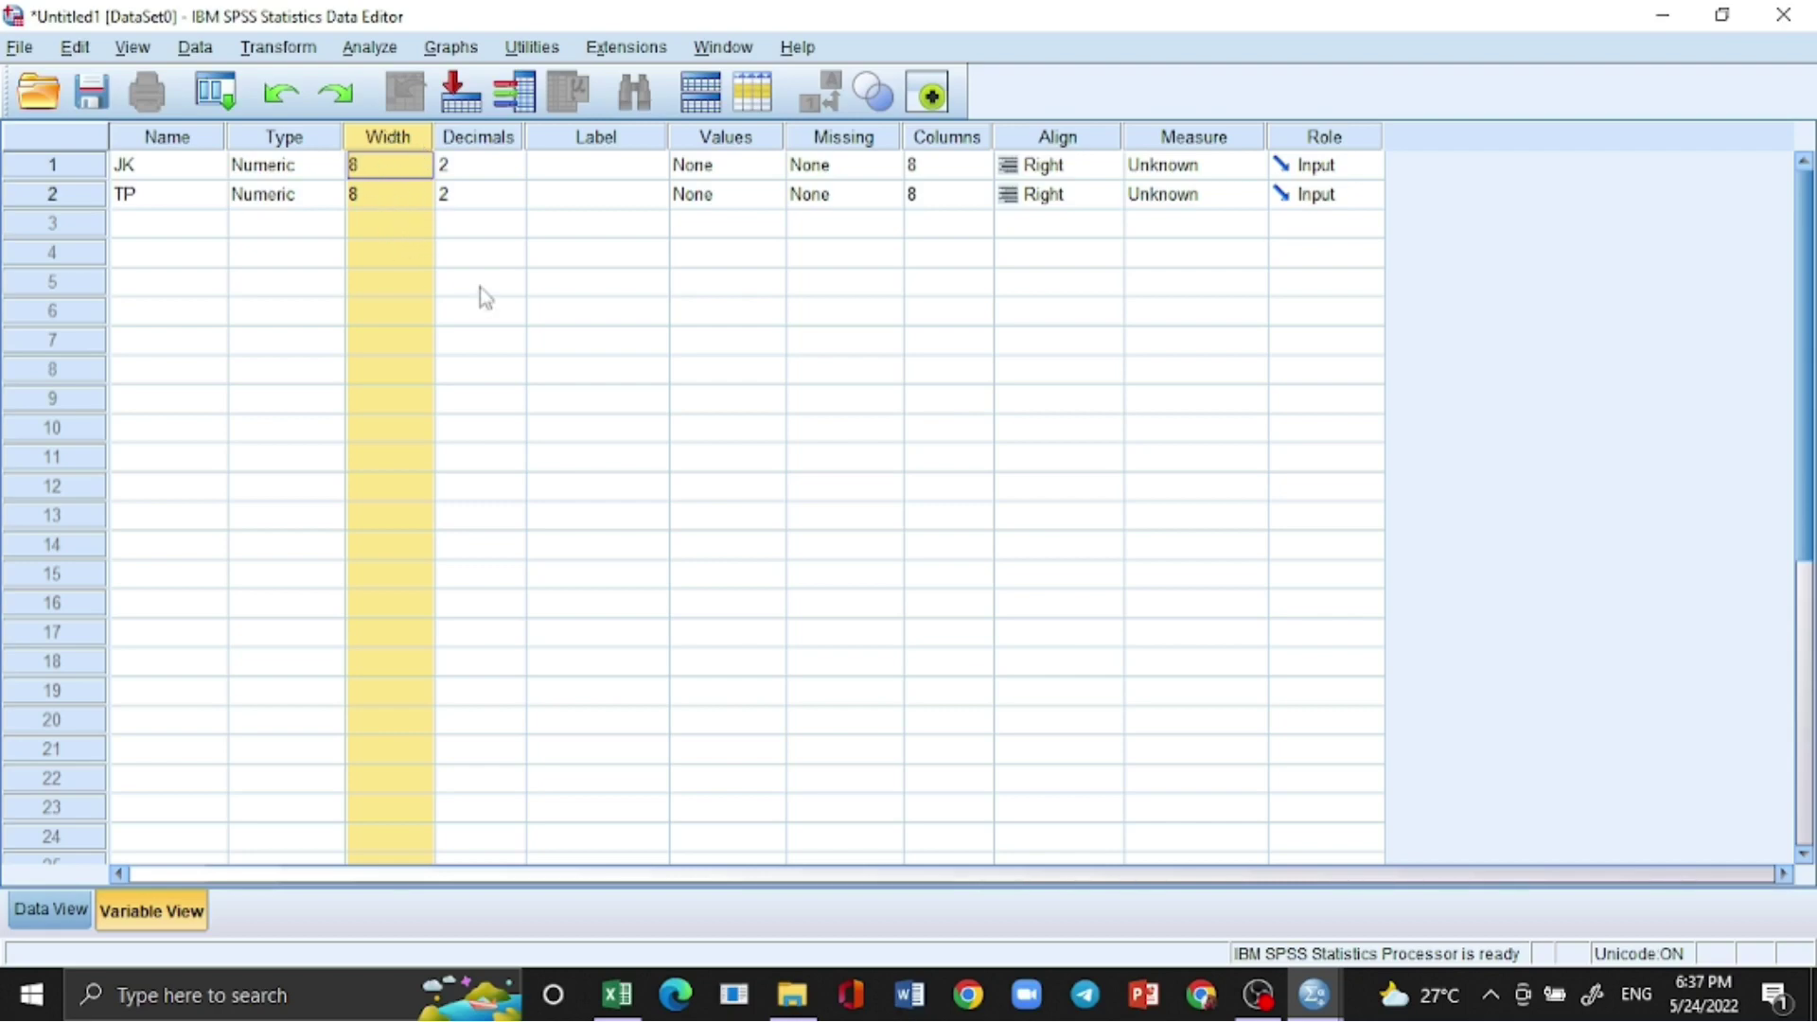
{"action": "left_click", "coordinate": [381, 194]}
{"action": "left_click", "coordinate": [389, 169]}
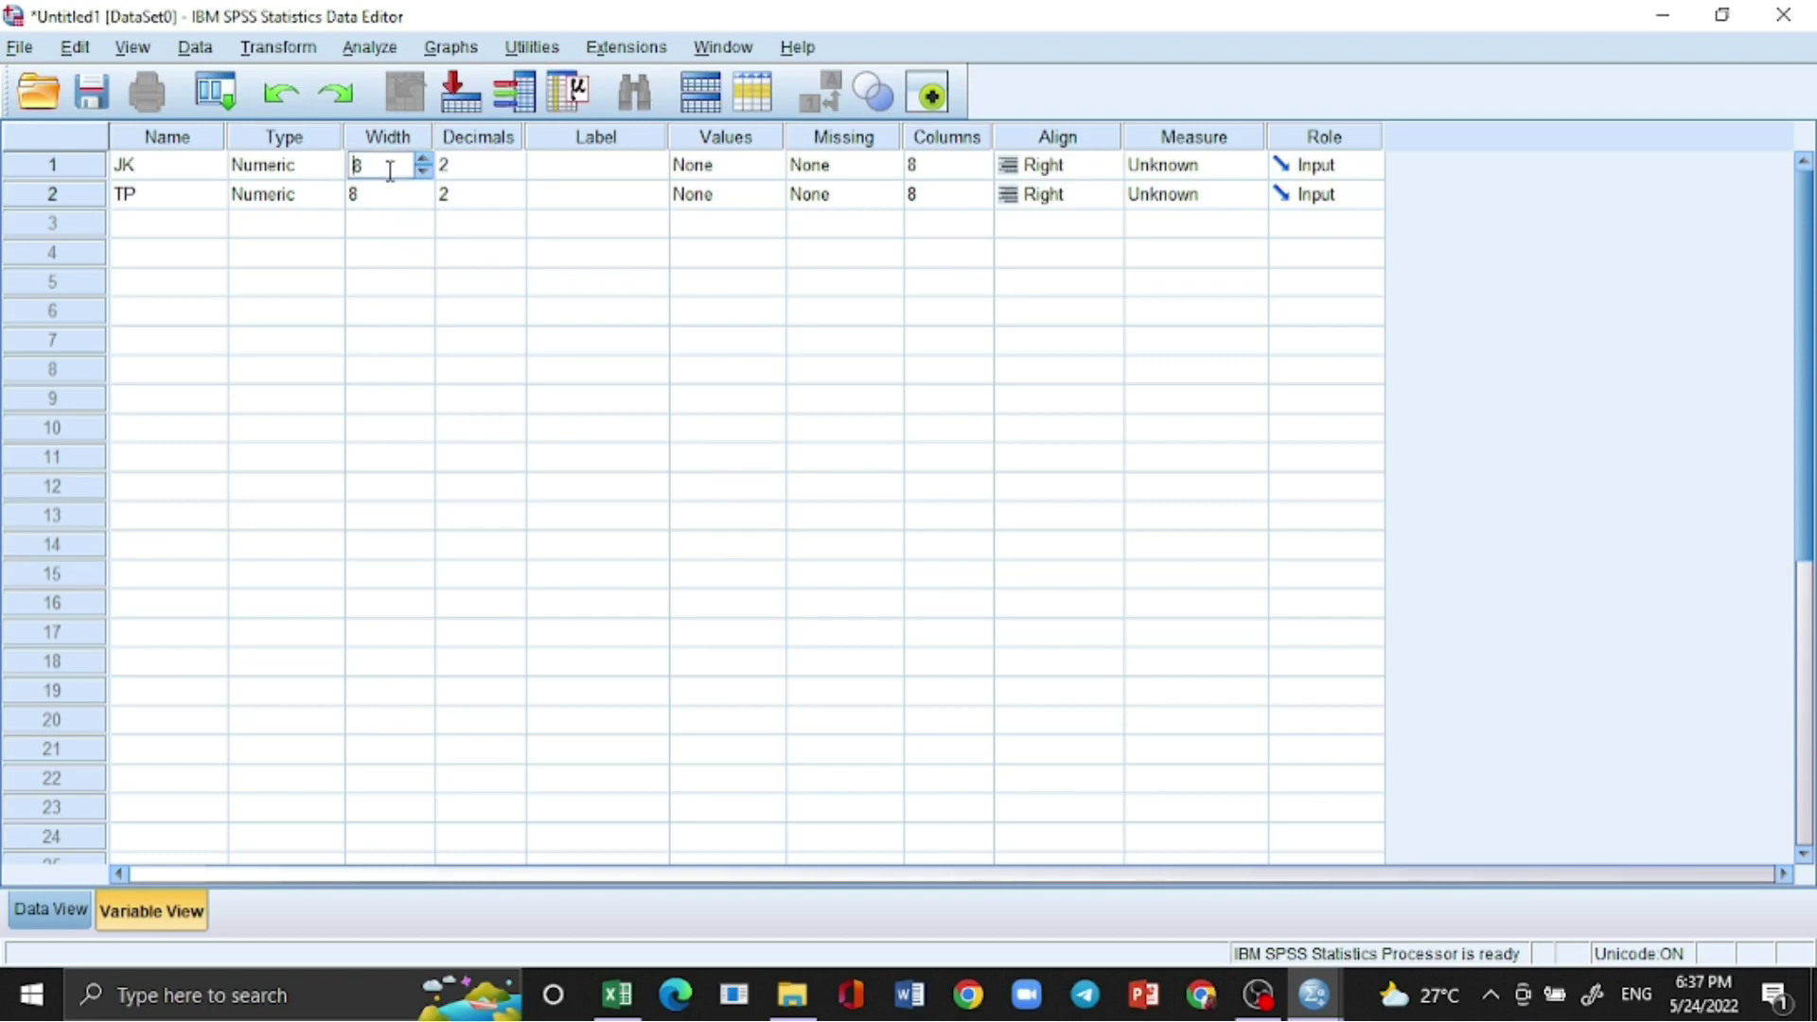
Step: Select the Decimals column, check the coded data in the Excel workbook and return to the SPSS Variable View
{"action": "left_click", "coordinate": [462, 143]}
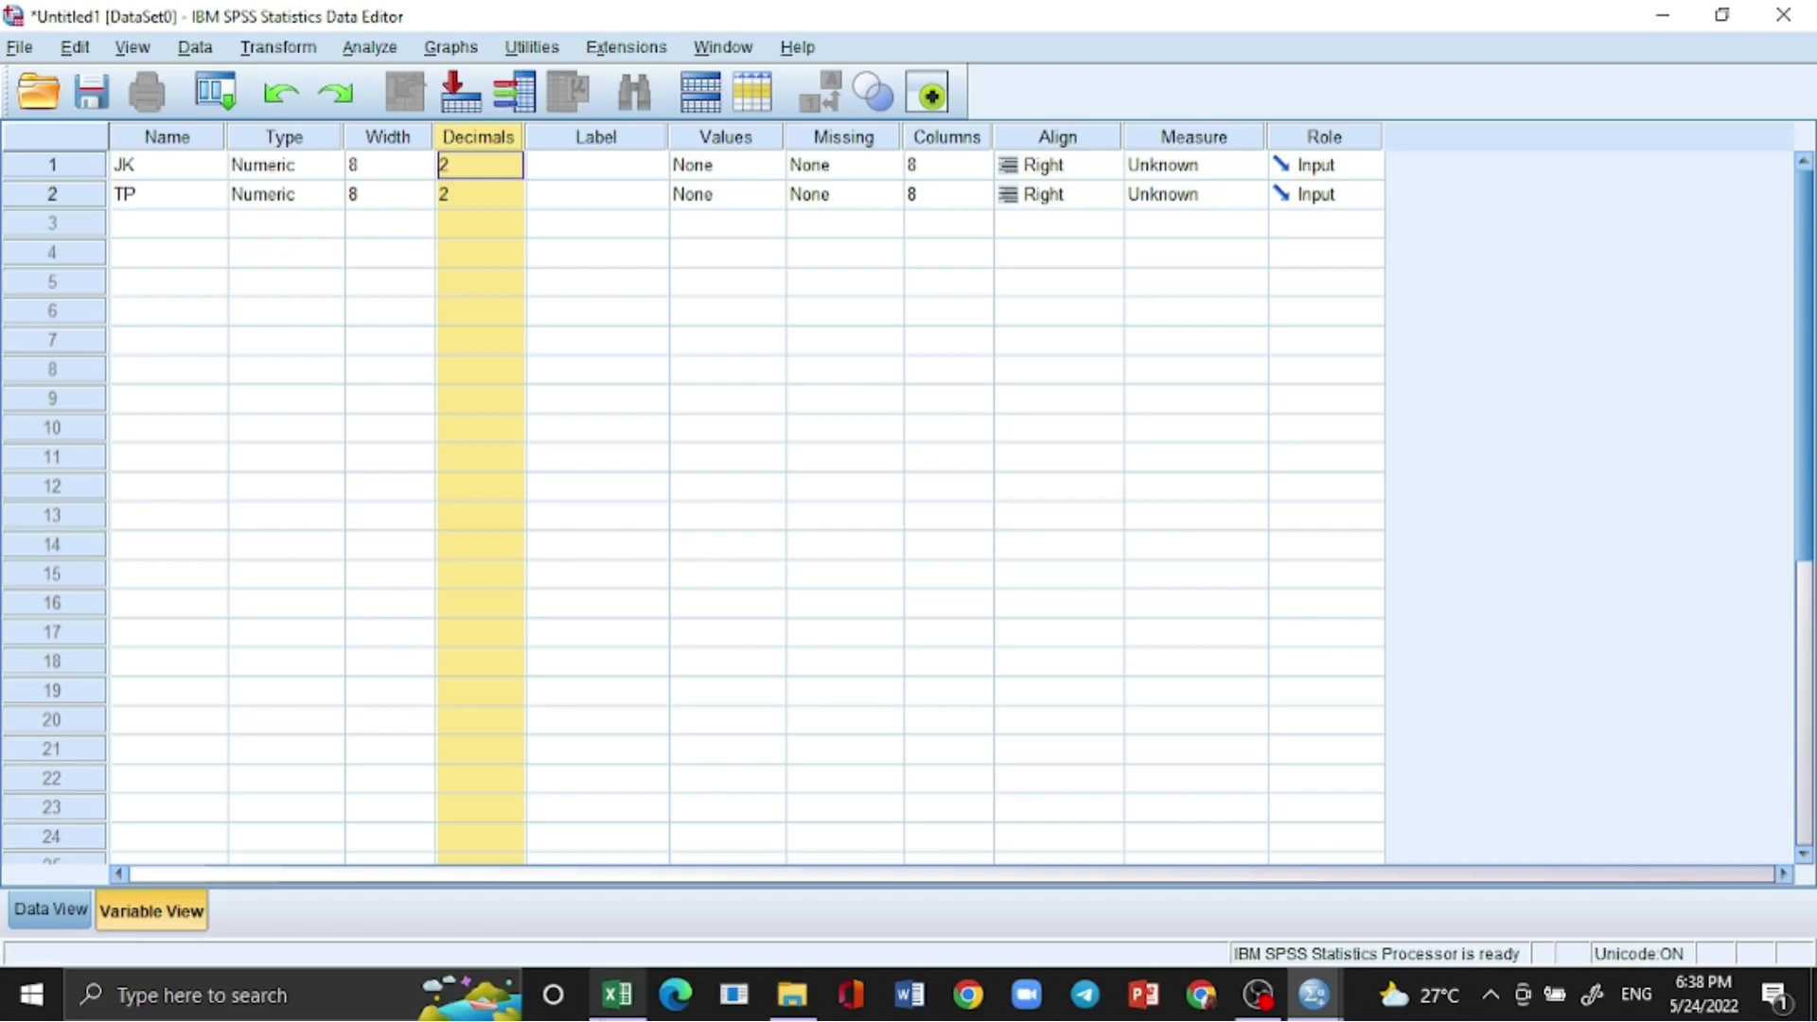
{"action": "left_click", "coordinate": [599, 1013]}
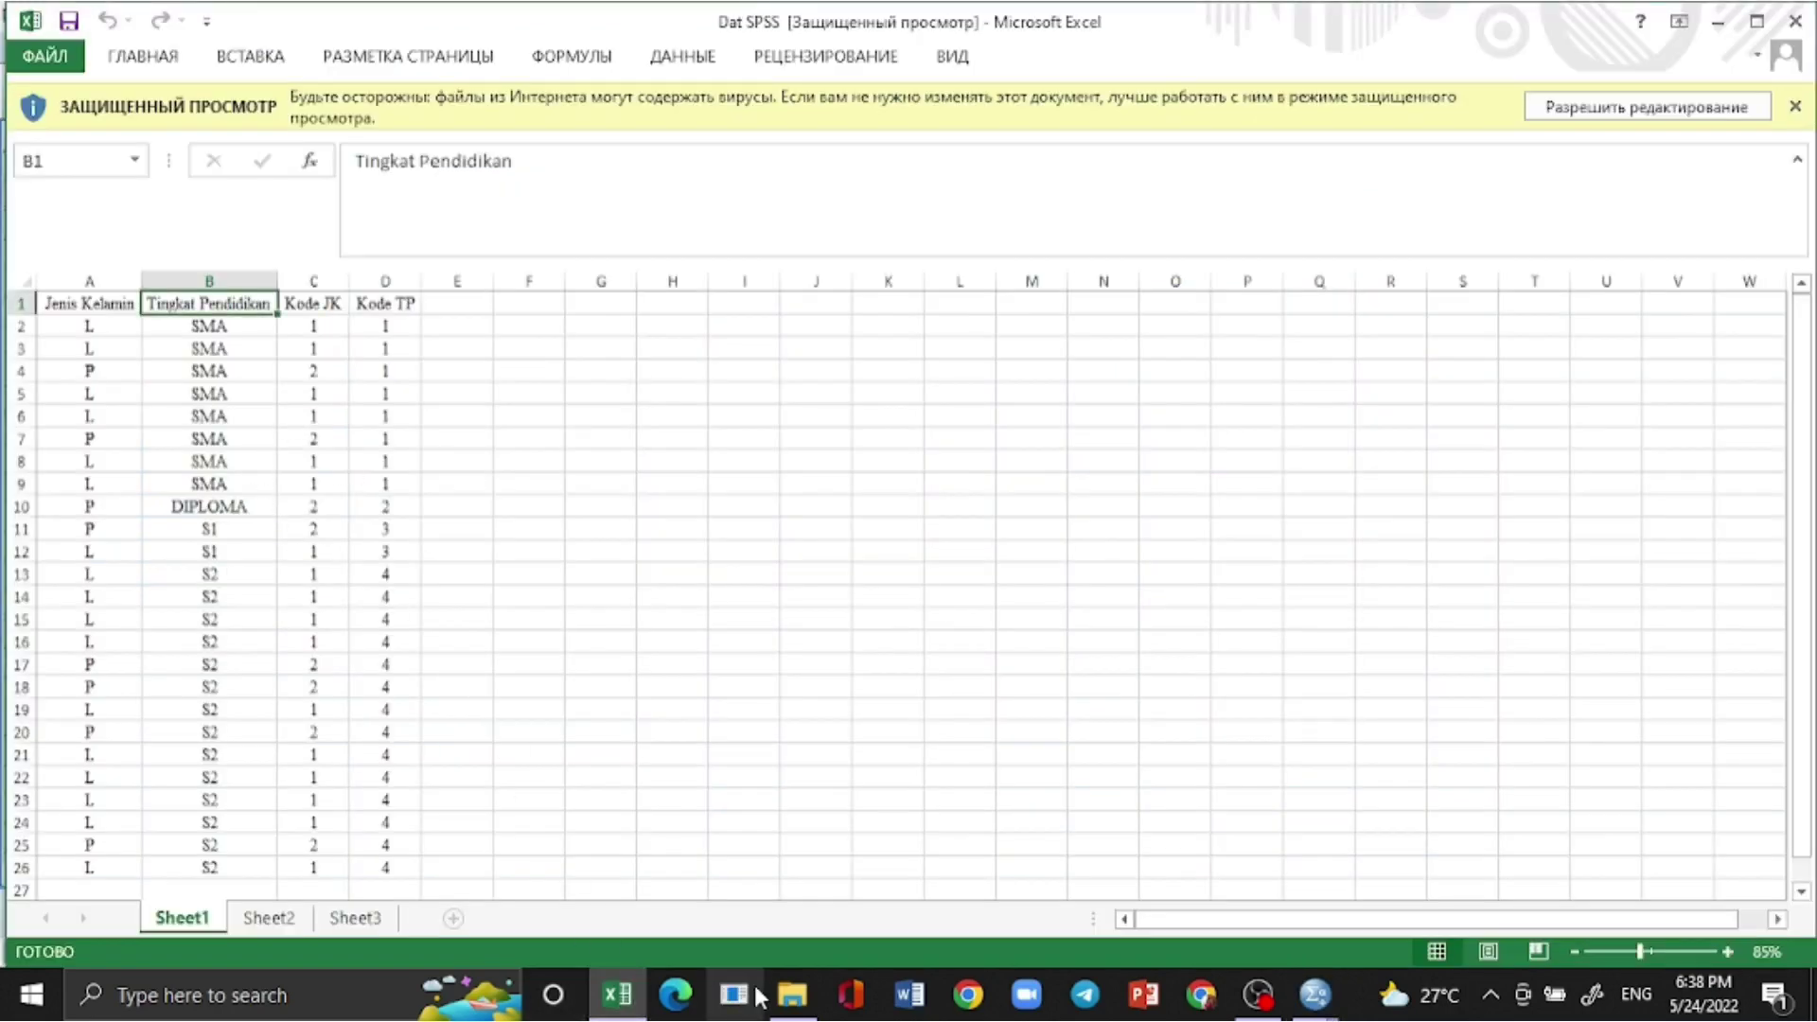
{"action": "mouse_move", "coordinate": [1315, 994]}
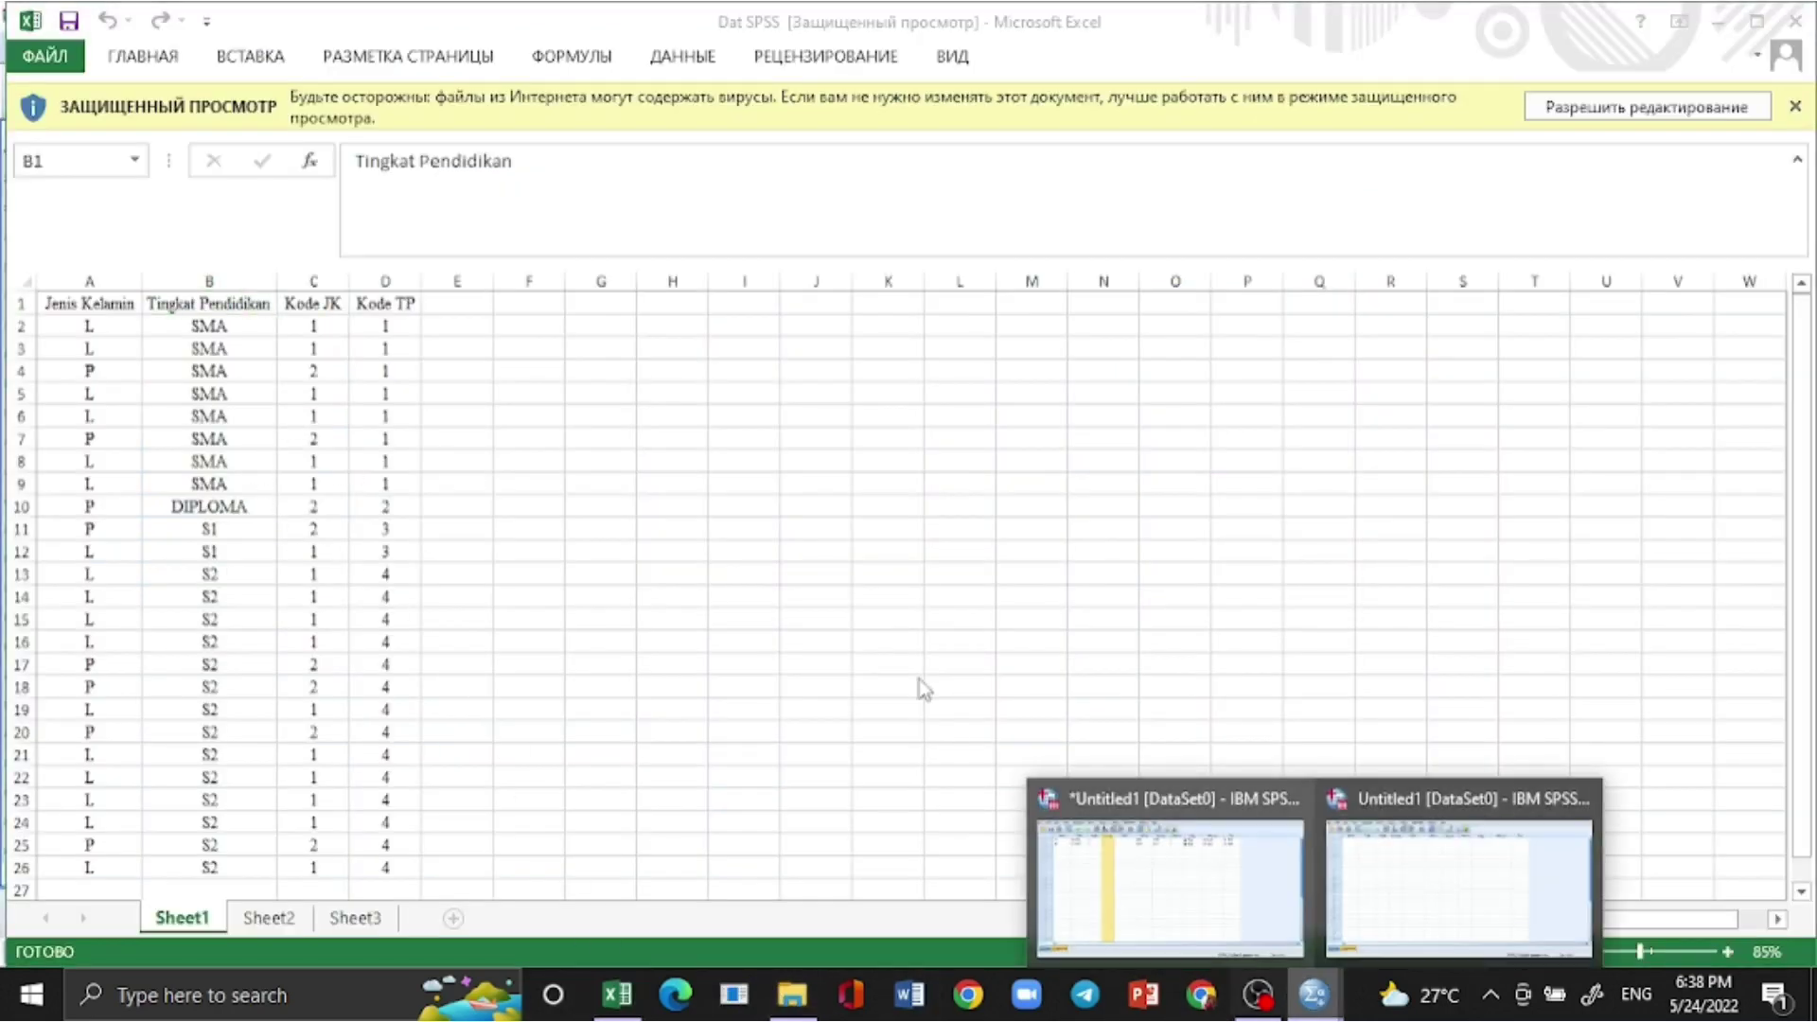
{"action": "left_click", "coordinate": [1162, 937]}
Step: Set the decimals of both JK and TP to 0
{"action": "left_click", "coordinate": [473, 166]}
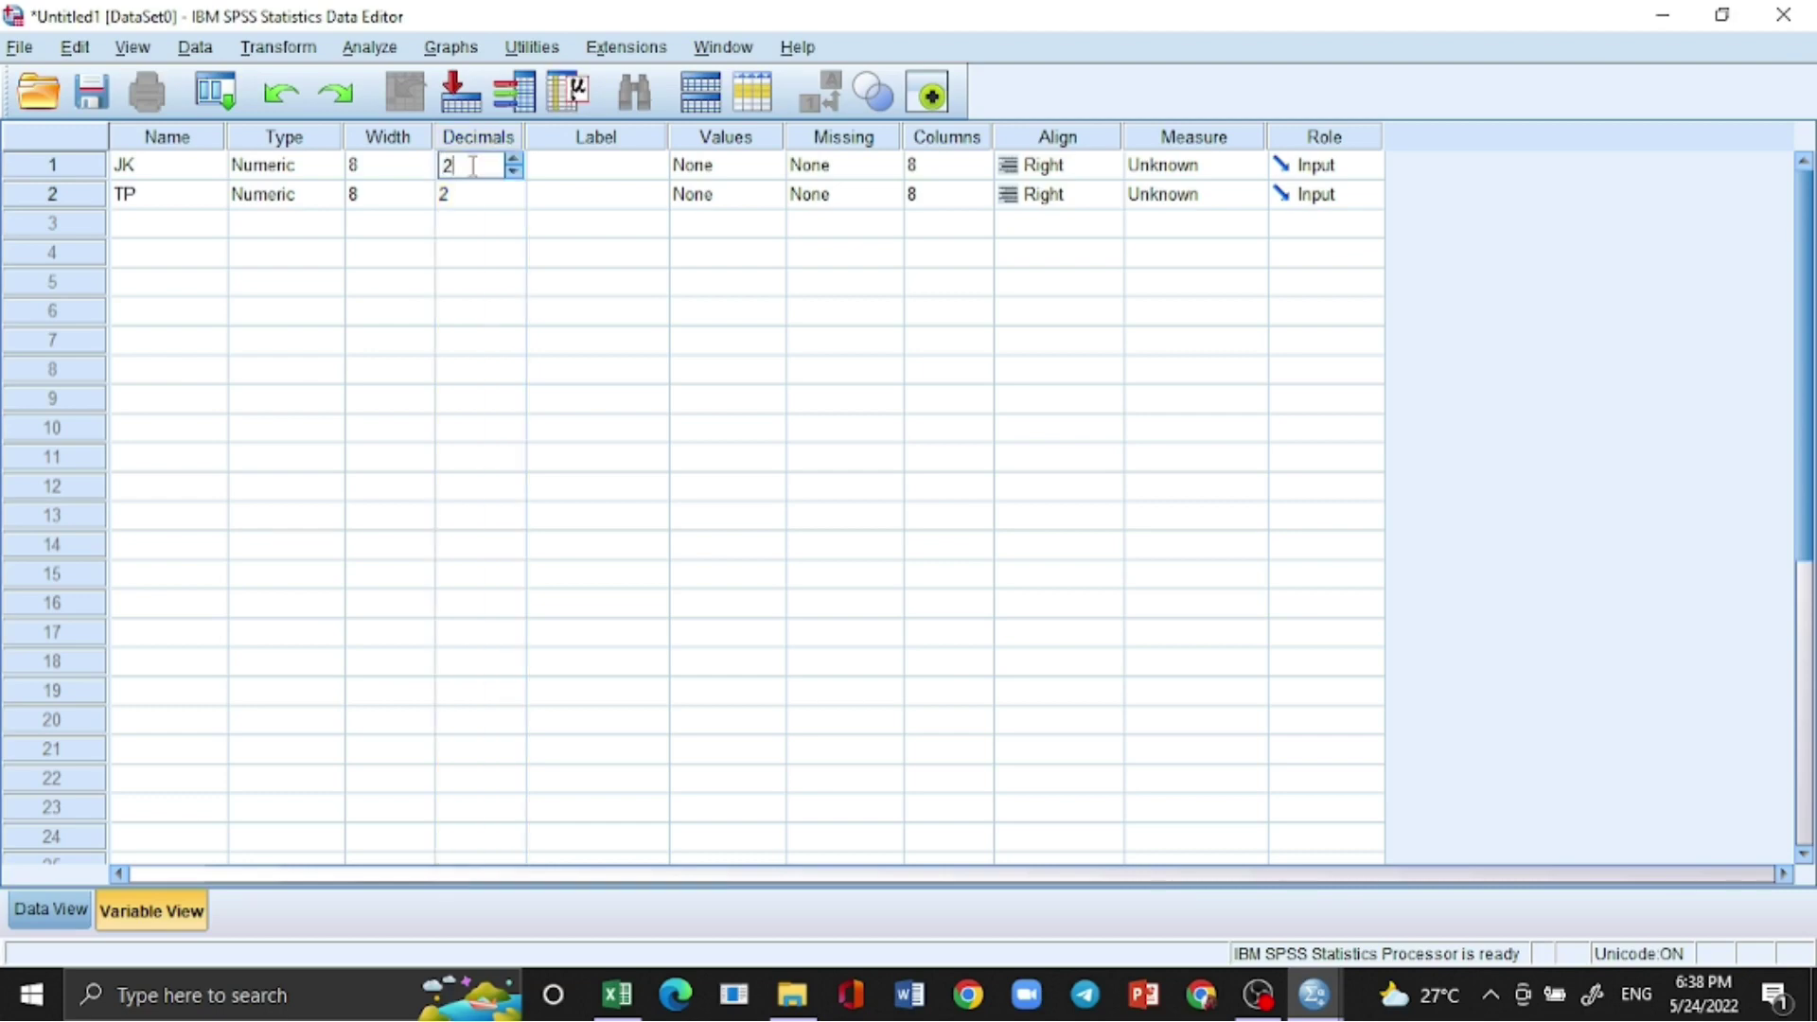
{"action": "key", "text": "BackSpace"}
{"action": "type", "text": "0"}
{"action": "left_click", "coordinate": [455, 189]}
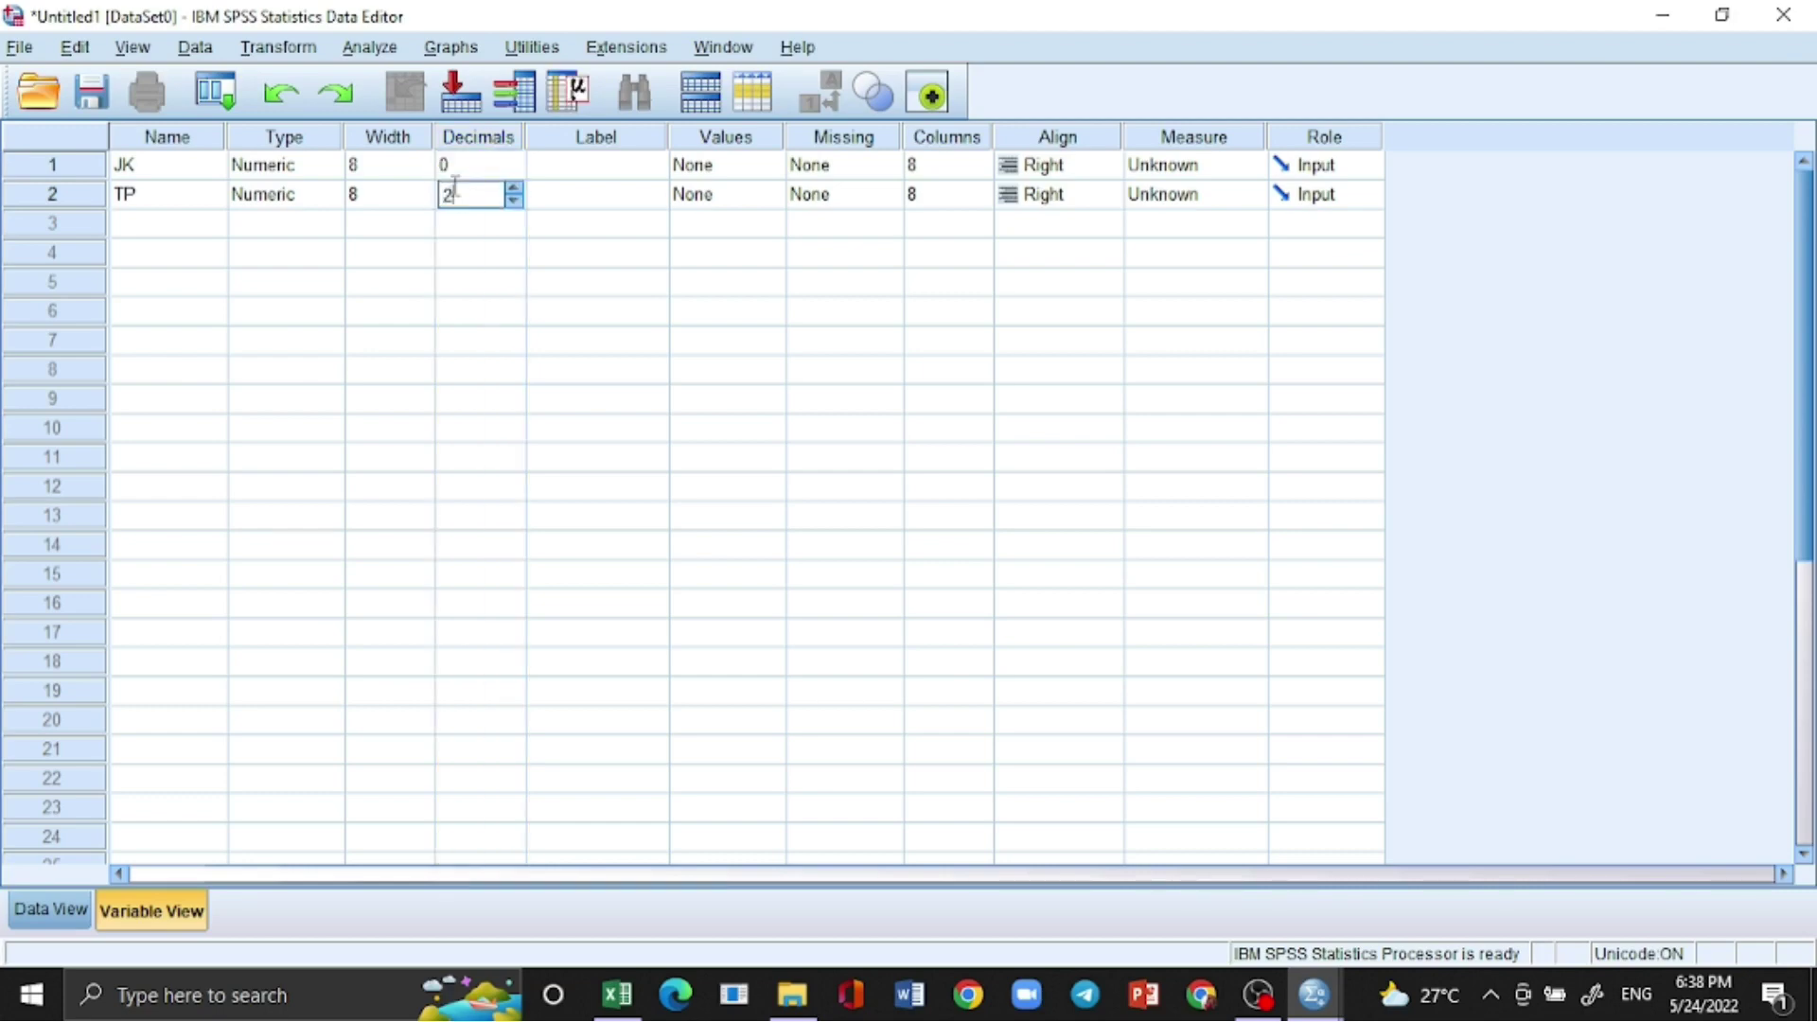
{"action": "key", "text": "BackSpace"}
{"action": "type", "text": "0"}
{"action": "left_click", "coordinate": [474, 229]}
Step: Label the JK variable Jenis Kelamin
{"action": "left_click", "coordinate": [551, 180]}
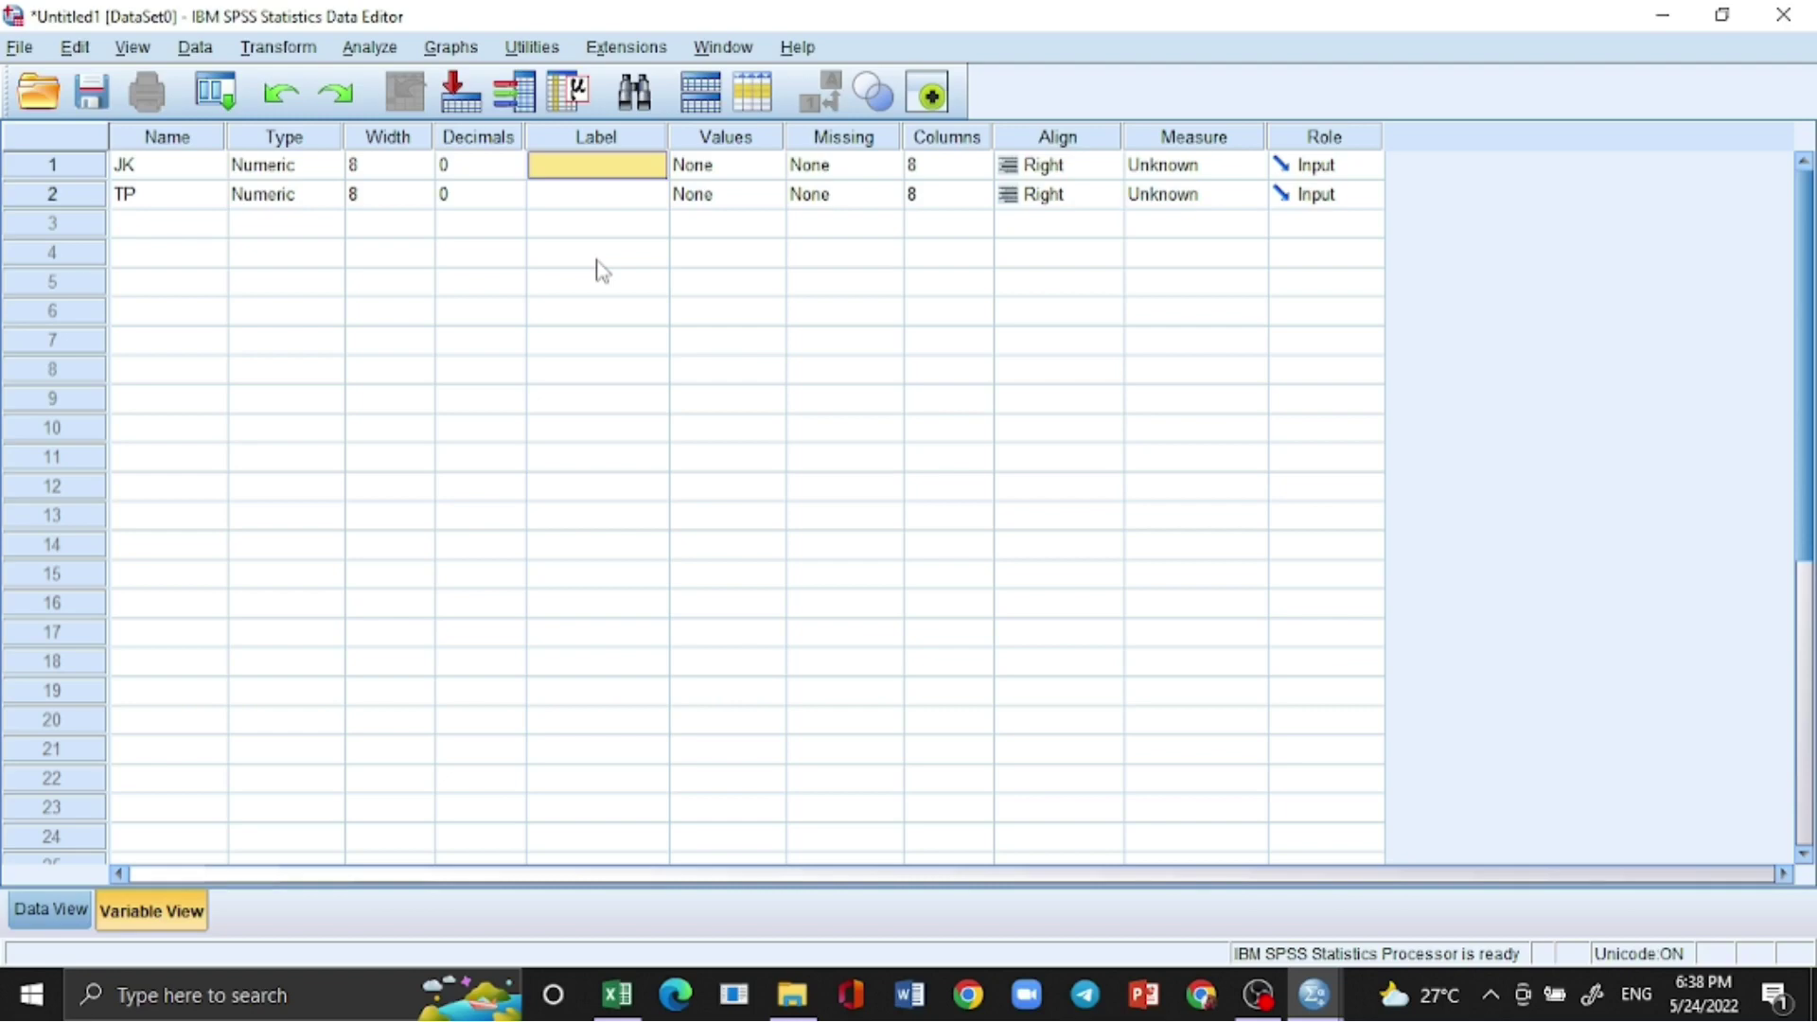
{"action": "left_click", "coordinate": [166, 172]}
{"action": "left_click", "coordinate": [628, 163]}
{"action": "left_click", "coordinate": [626, 165]}
{"action": "type", "text": "Ja"}
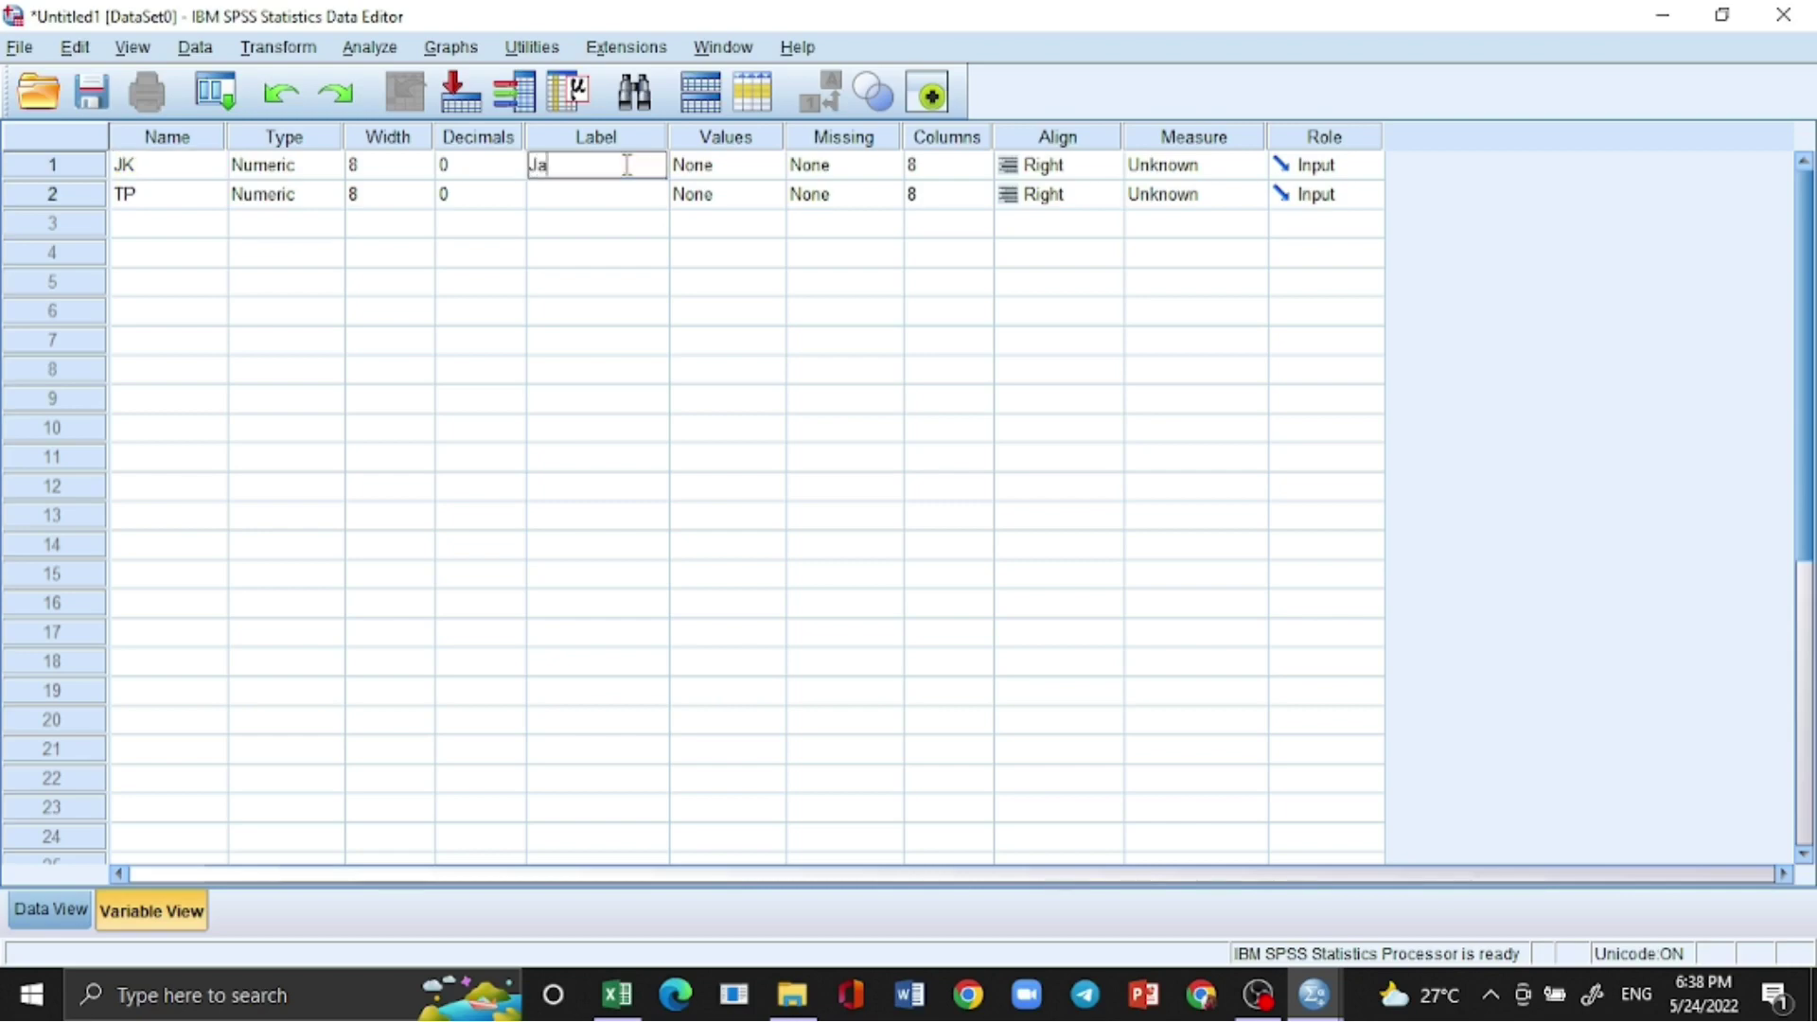
{"action": "key", "text": "BackSpace"}
{"action": "type", "text": "eb"}
{"action": "key", "text": "BackSpace"}
{"action": "type", "text": "nis Kelamin"}
Step: Label the TP variable Tingkat Pendidikan
{"action": "left_click", "coordinate": [629, 202]}
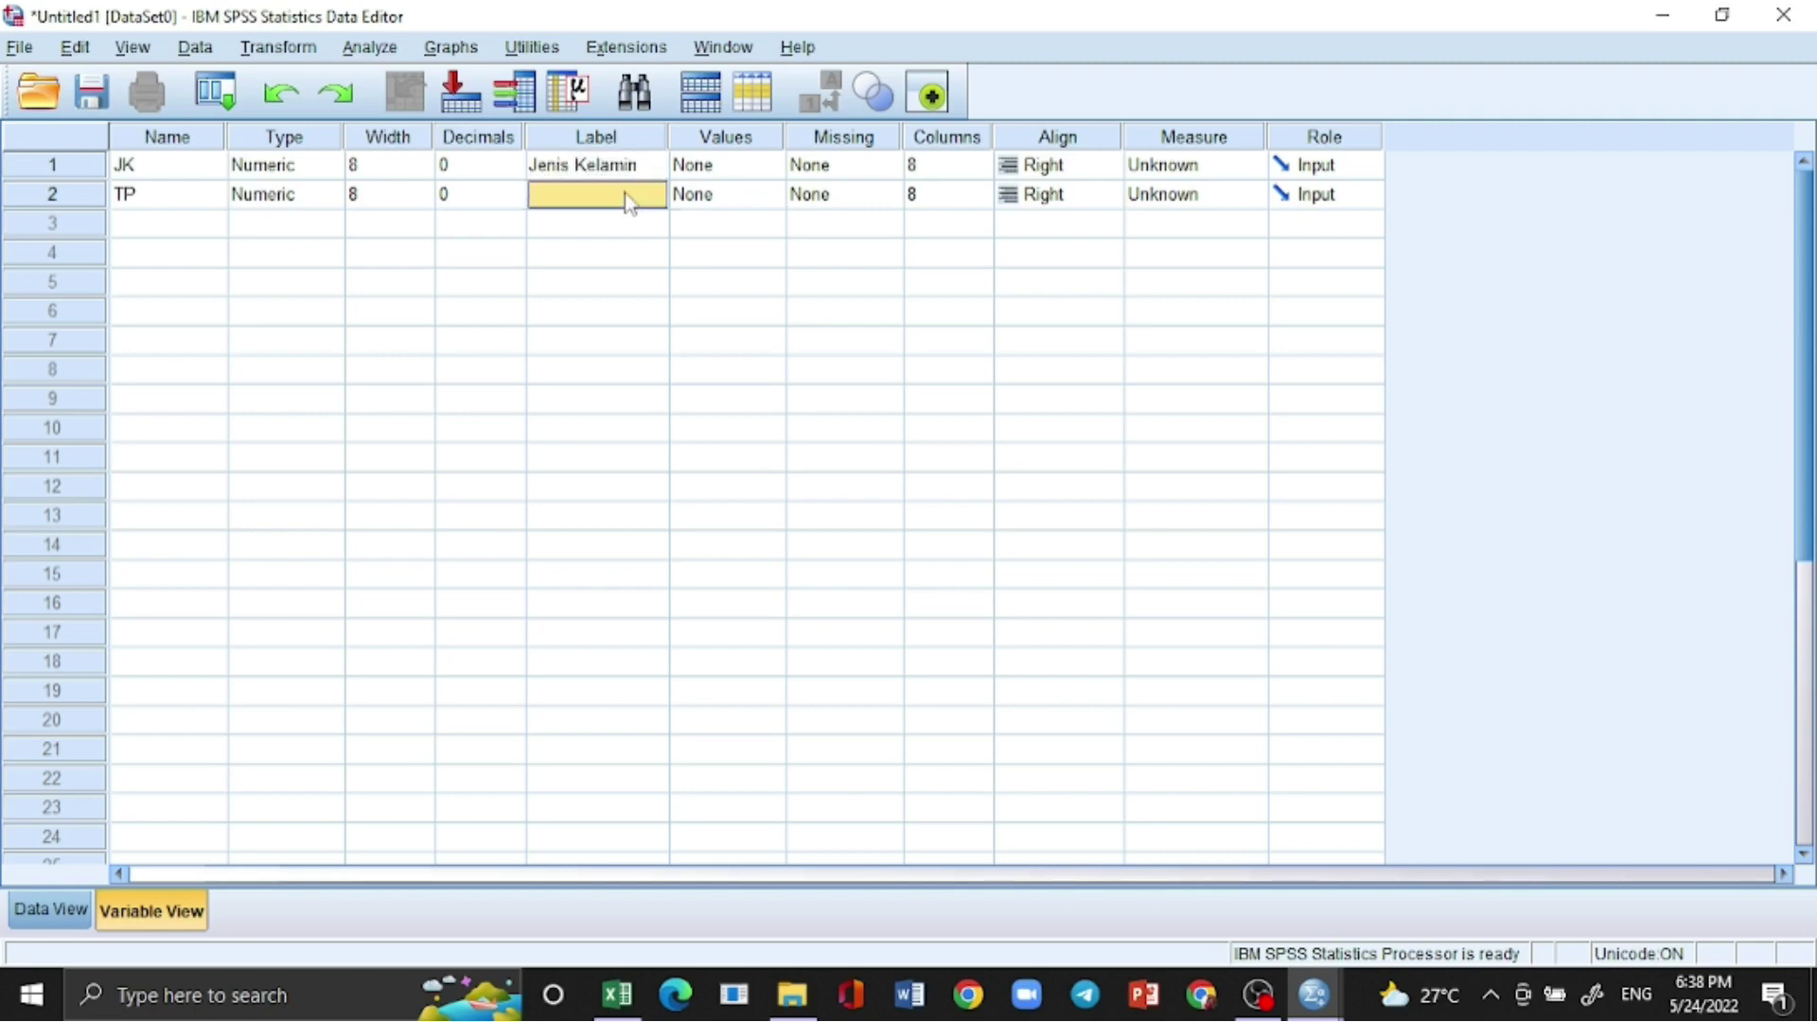
{"action": "type", "text": "Tingkat"}
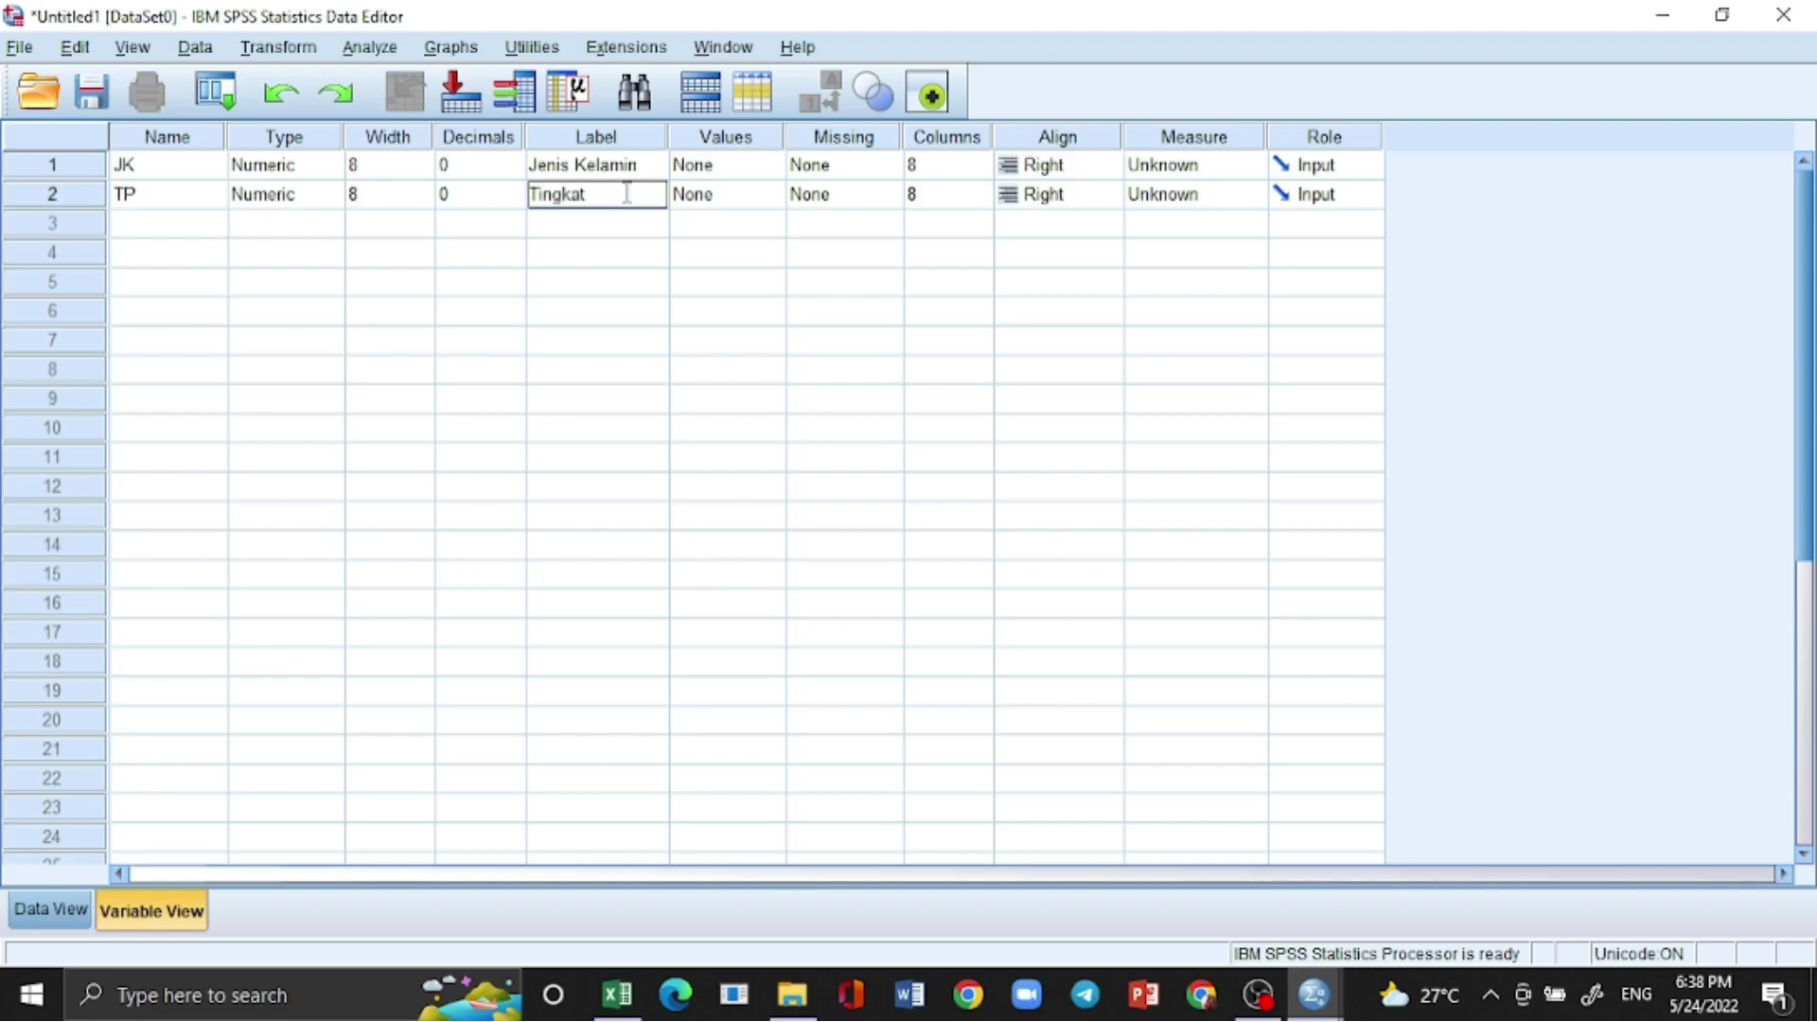
{"action": "type", "text": " Pendidikan"}
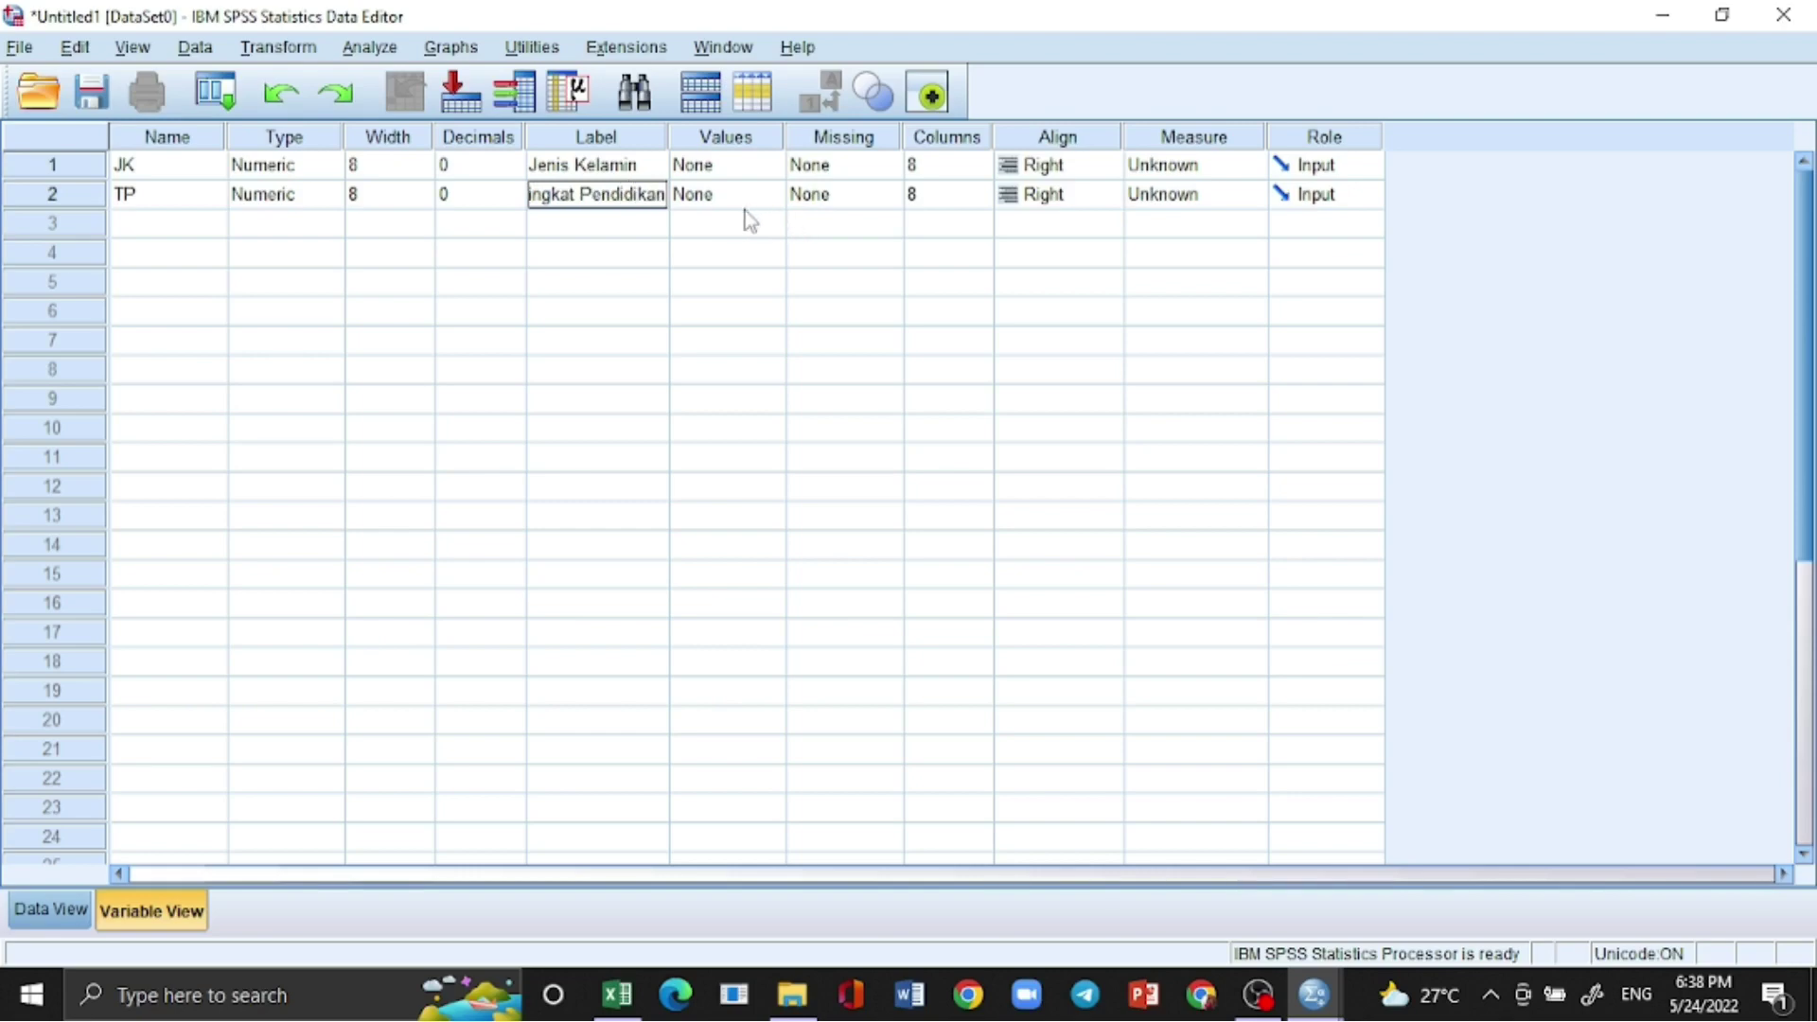
{"action": "key", "text": "Return"}
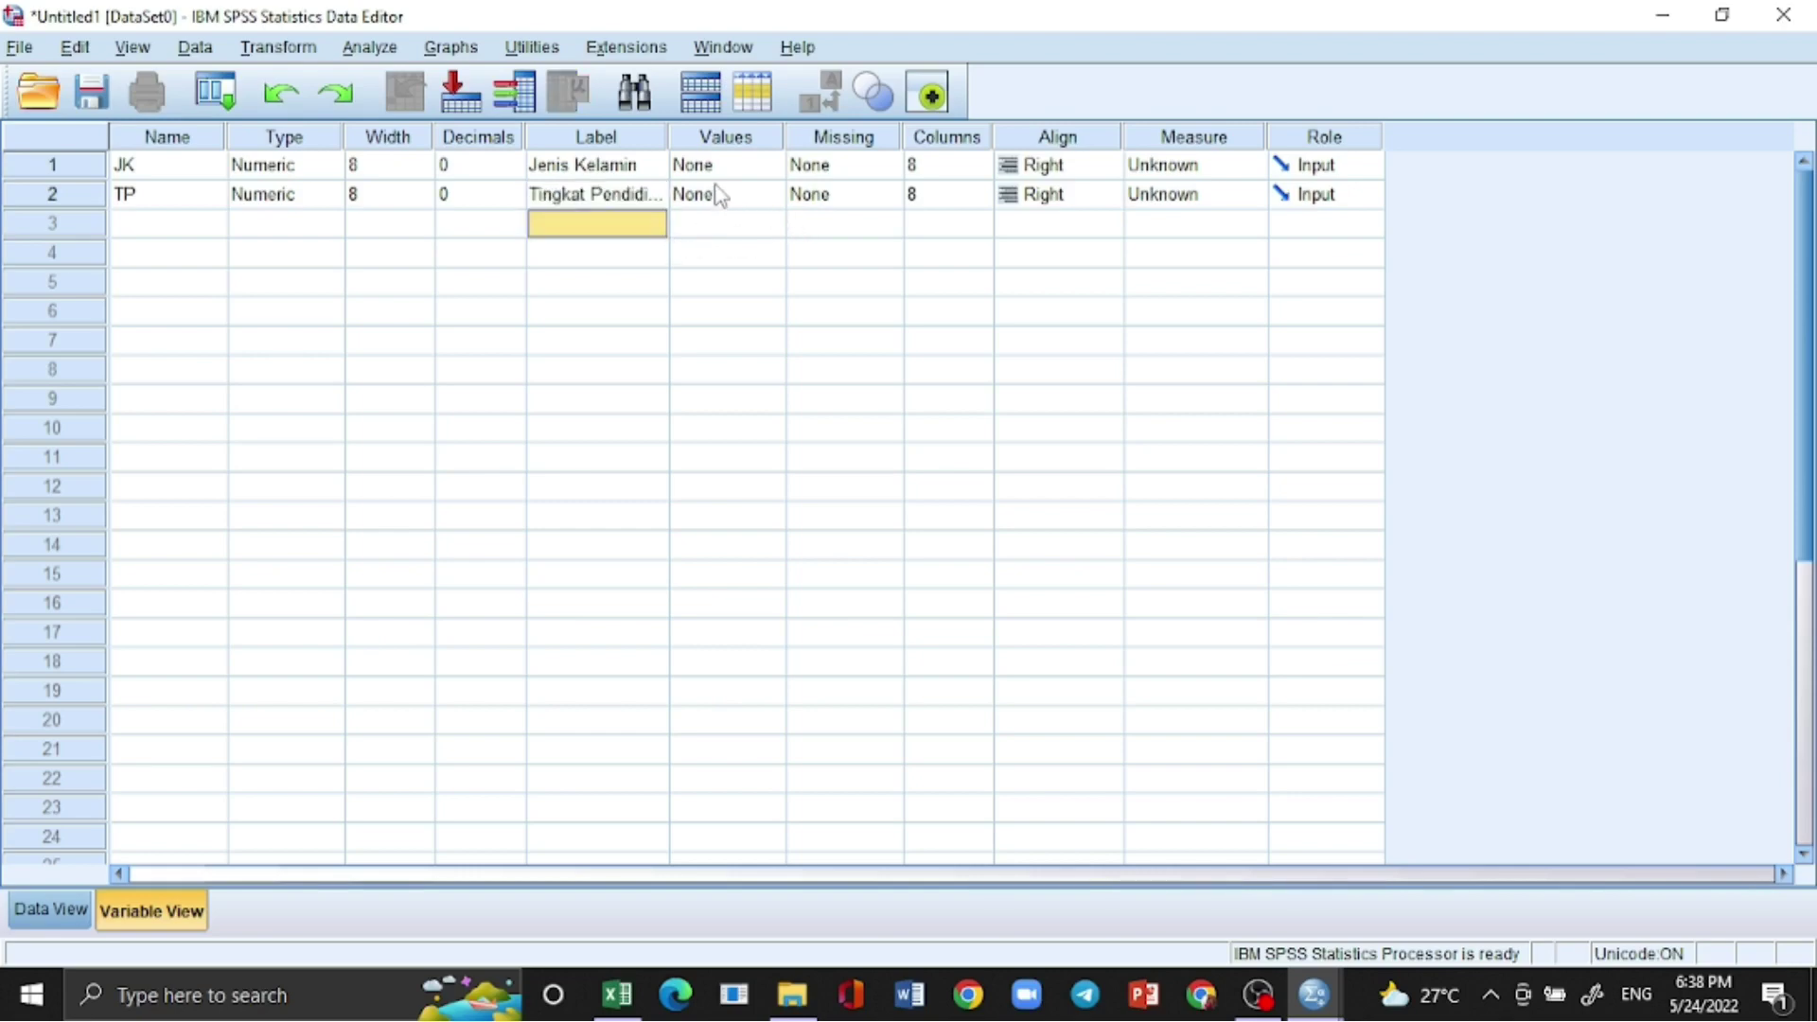
Step: Select the Values column, switch to Excel and compare the Kode JK codes with the L and P entries under Jenis Kelamin
{"action": "left_click", "coordinate": [723, 146]}
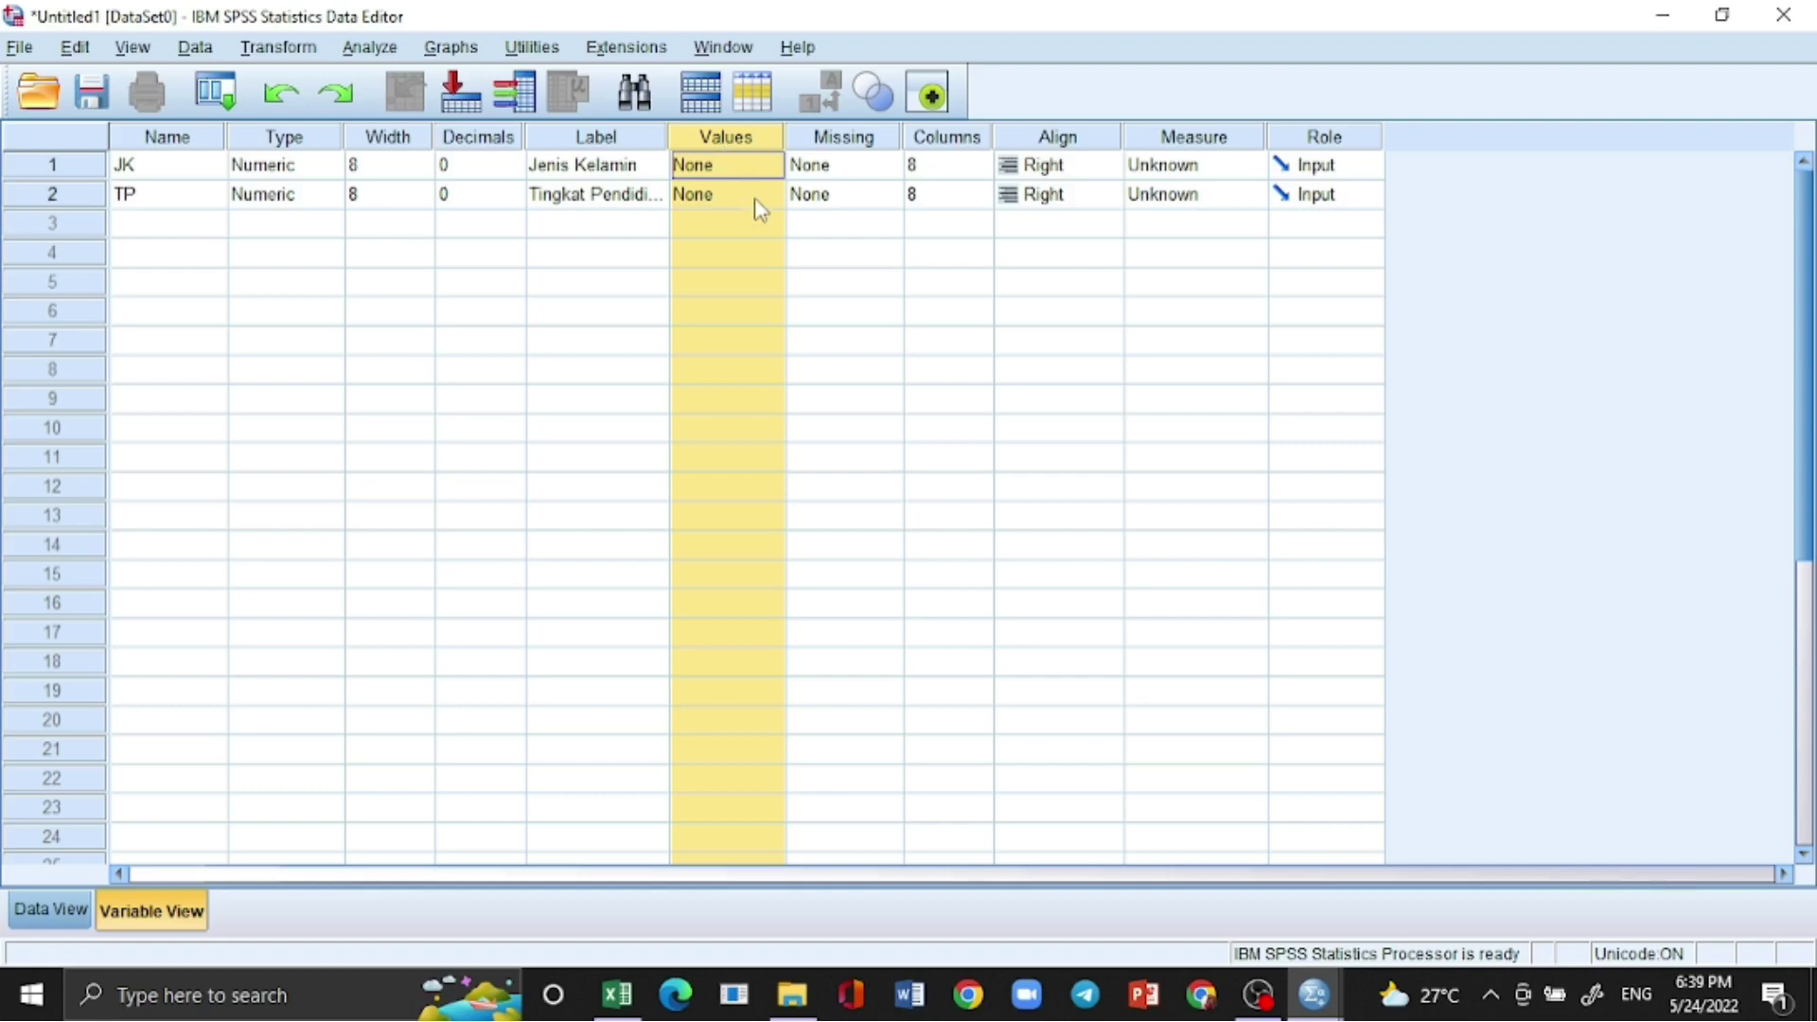
{"action": "left_click", "coordinate": [617, 994]}
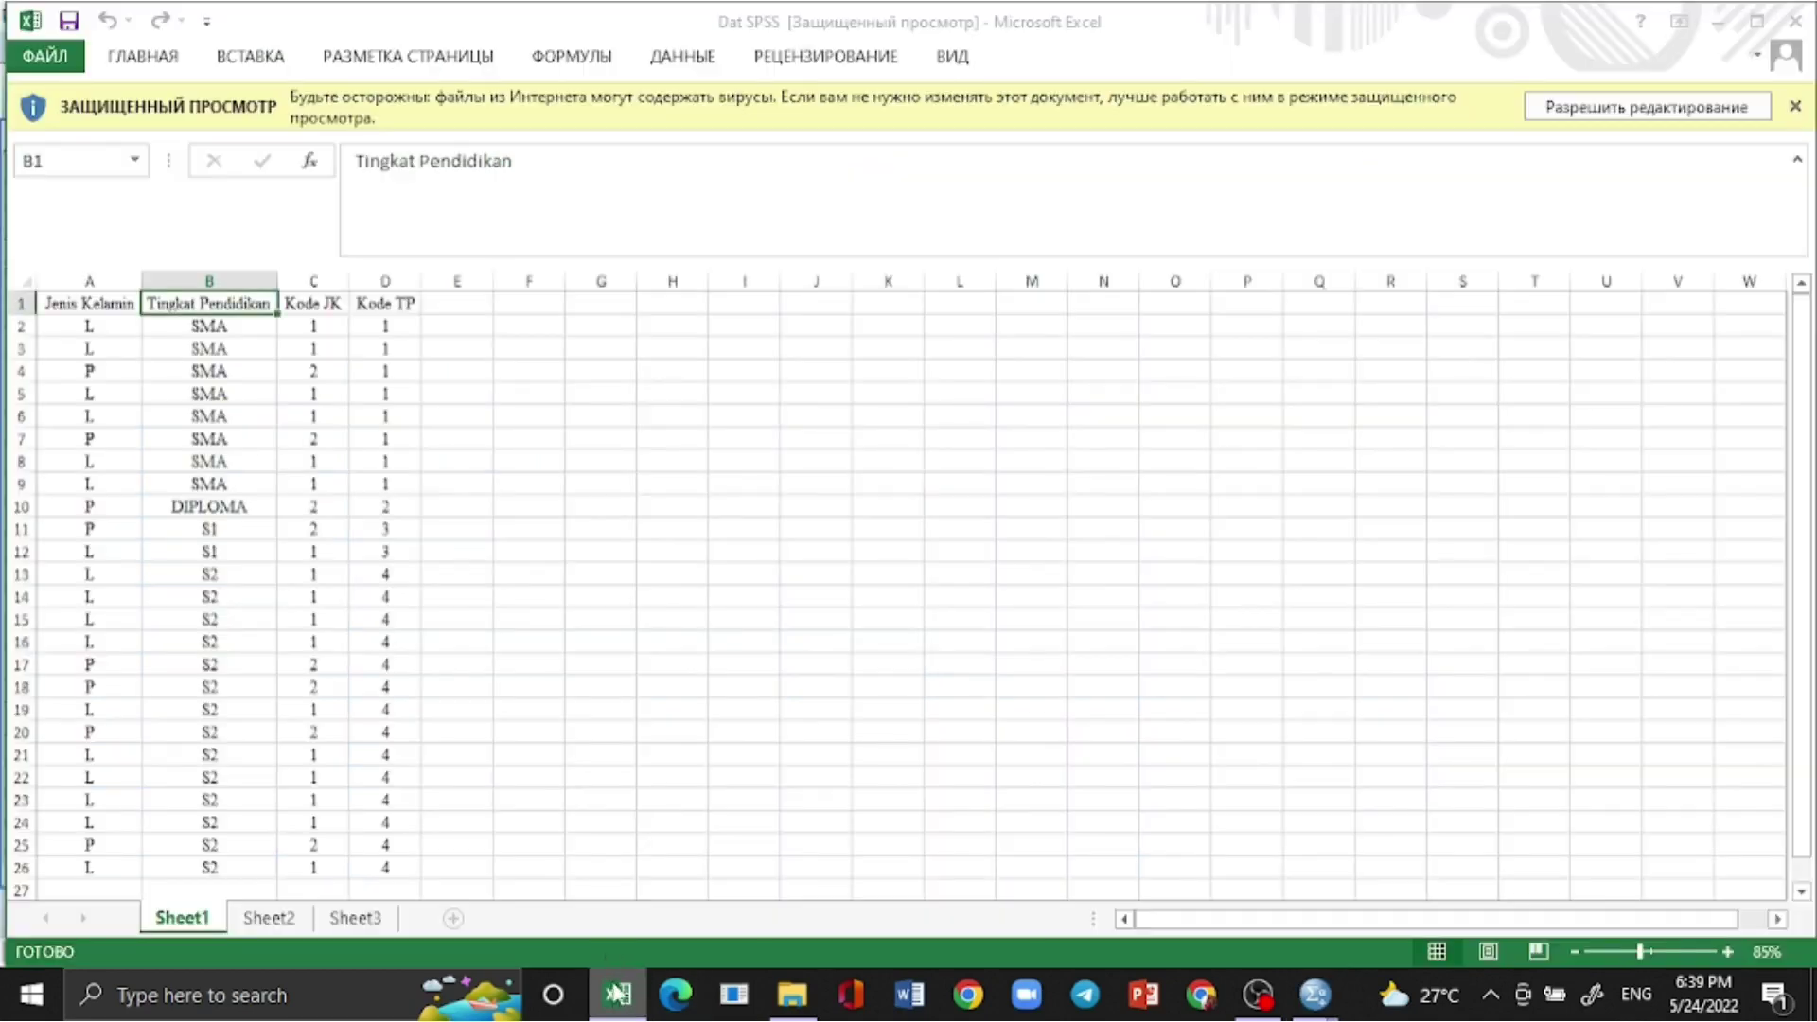
{"action": "left_click", "coordinate": [322, 303]}
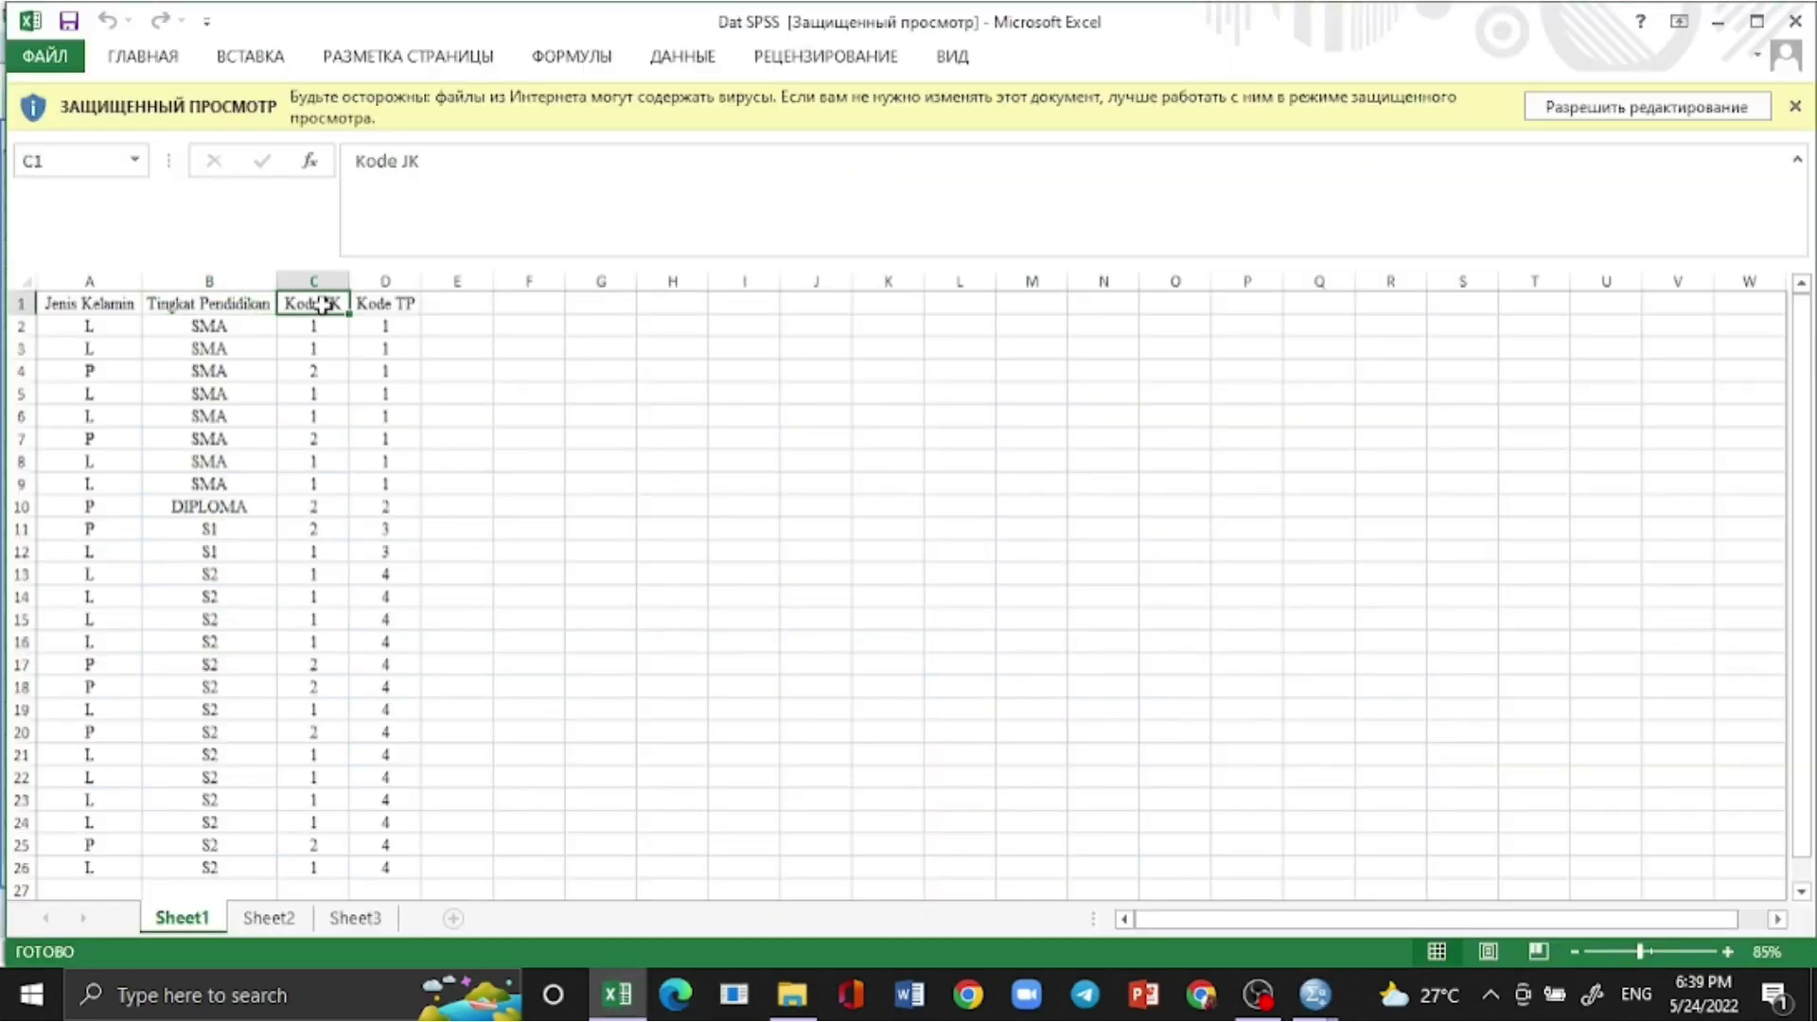
{"action": "left_click", "coordinate": [321, 326]}
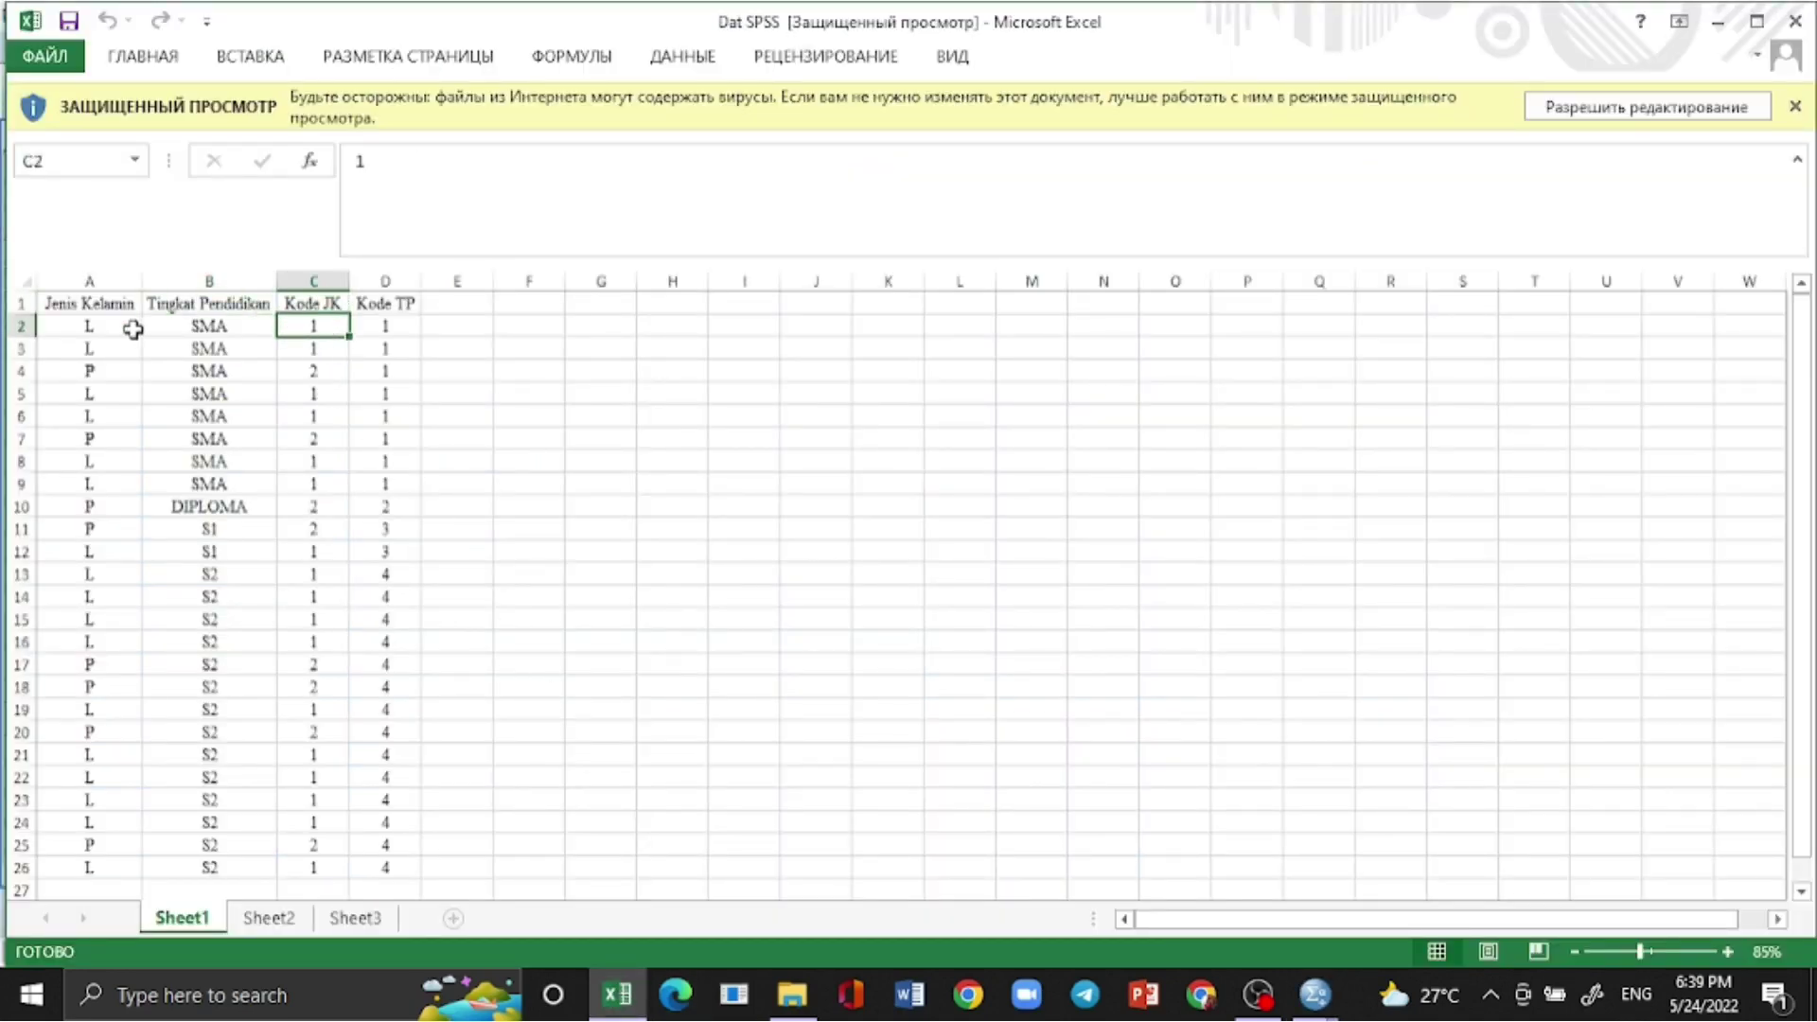
{"action": "left_click", "coordinate": [132, 328]}
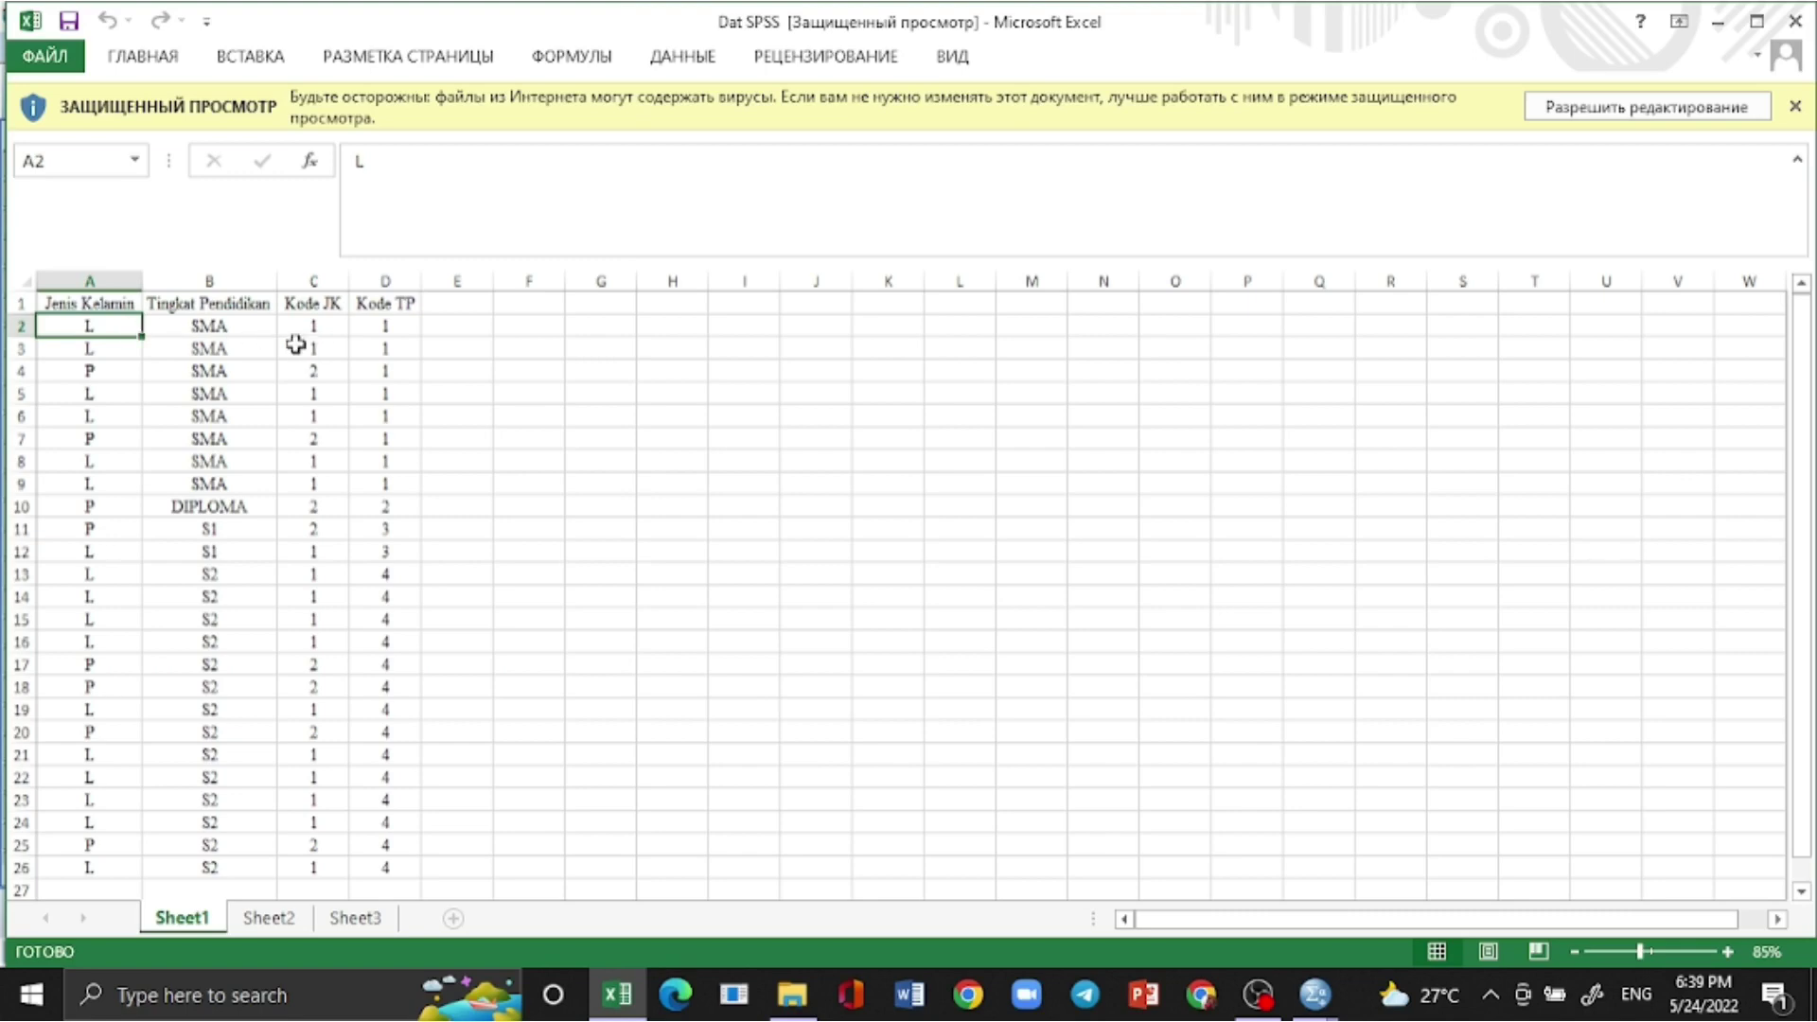
{"action": "left_click", "coordinate": [322, 330]}
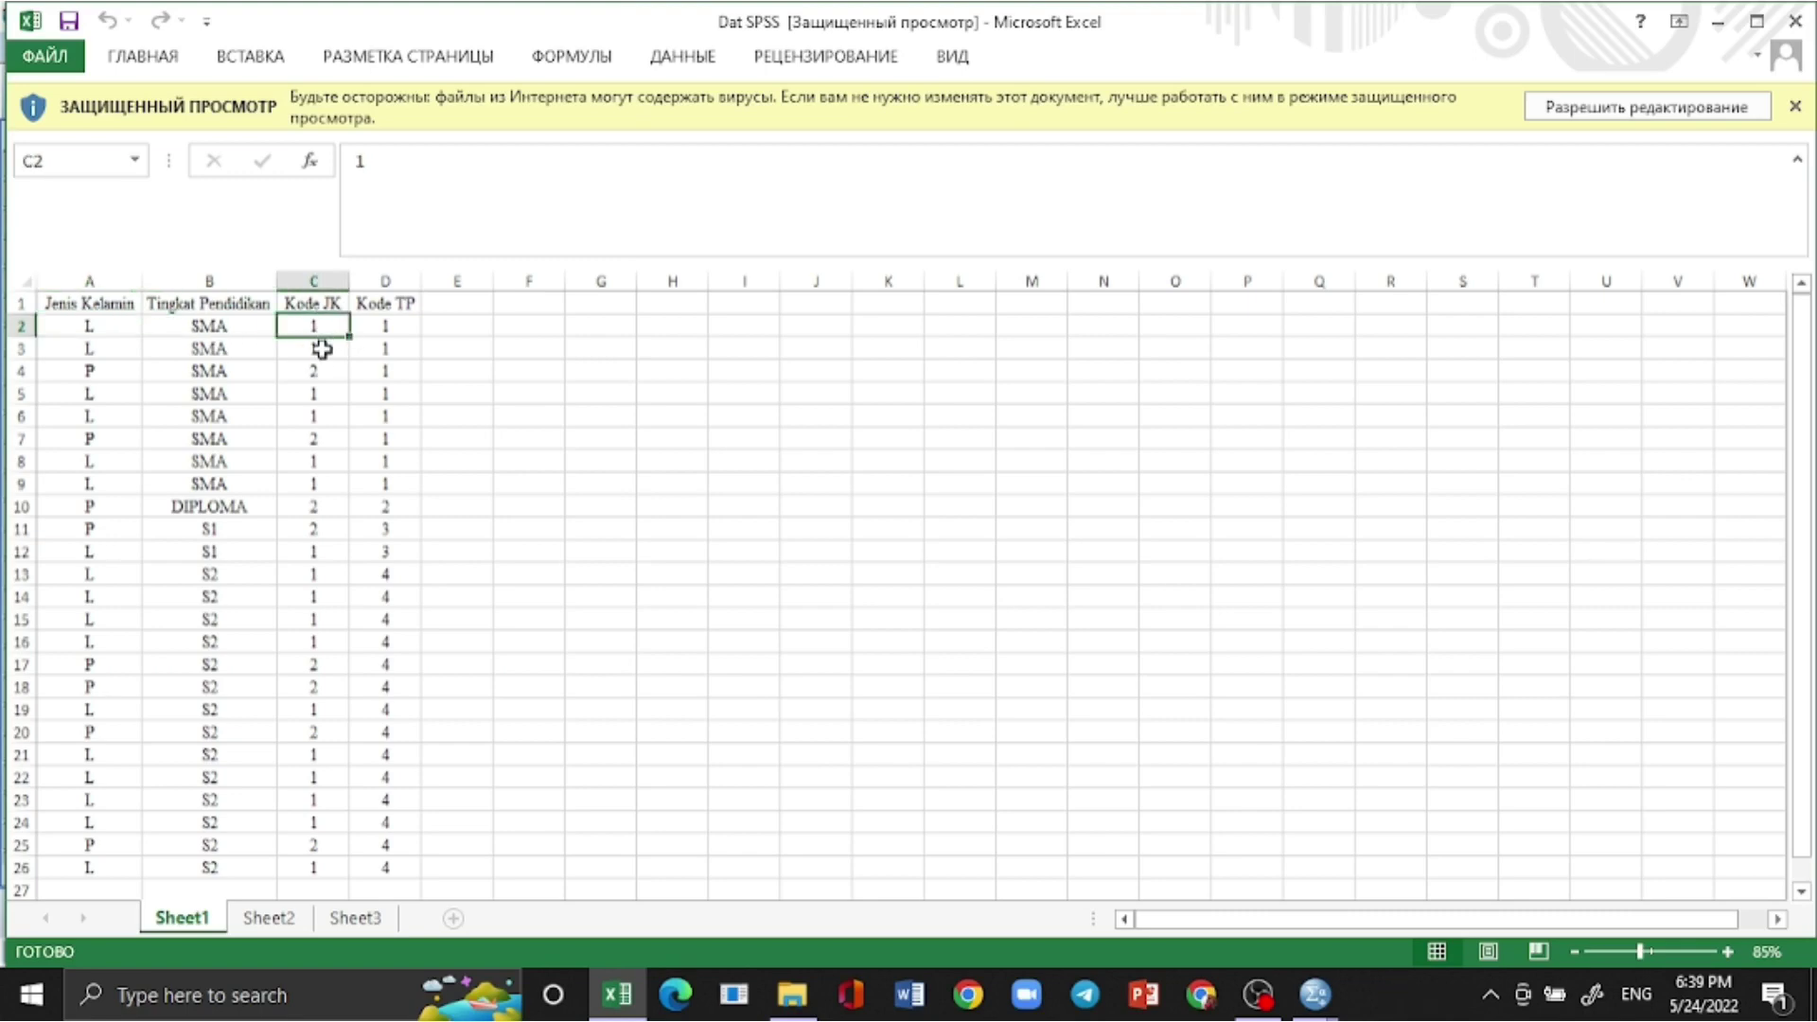
{"action": "left_click", "coordinate": [304, 373]}
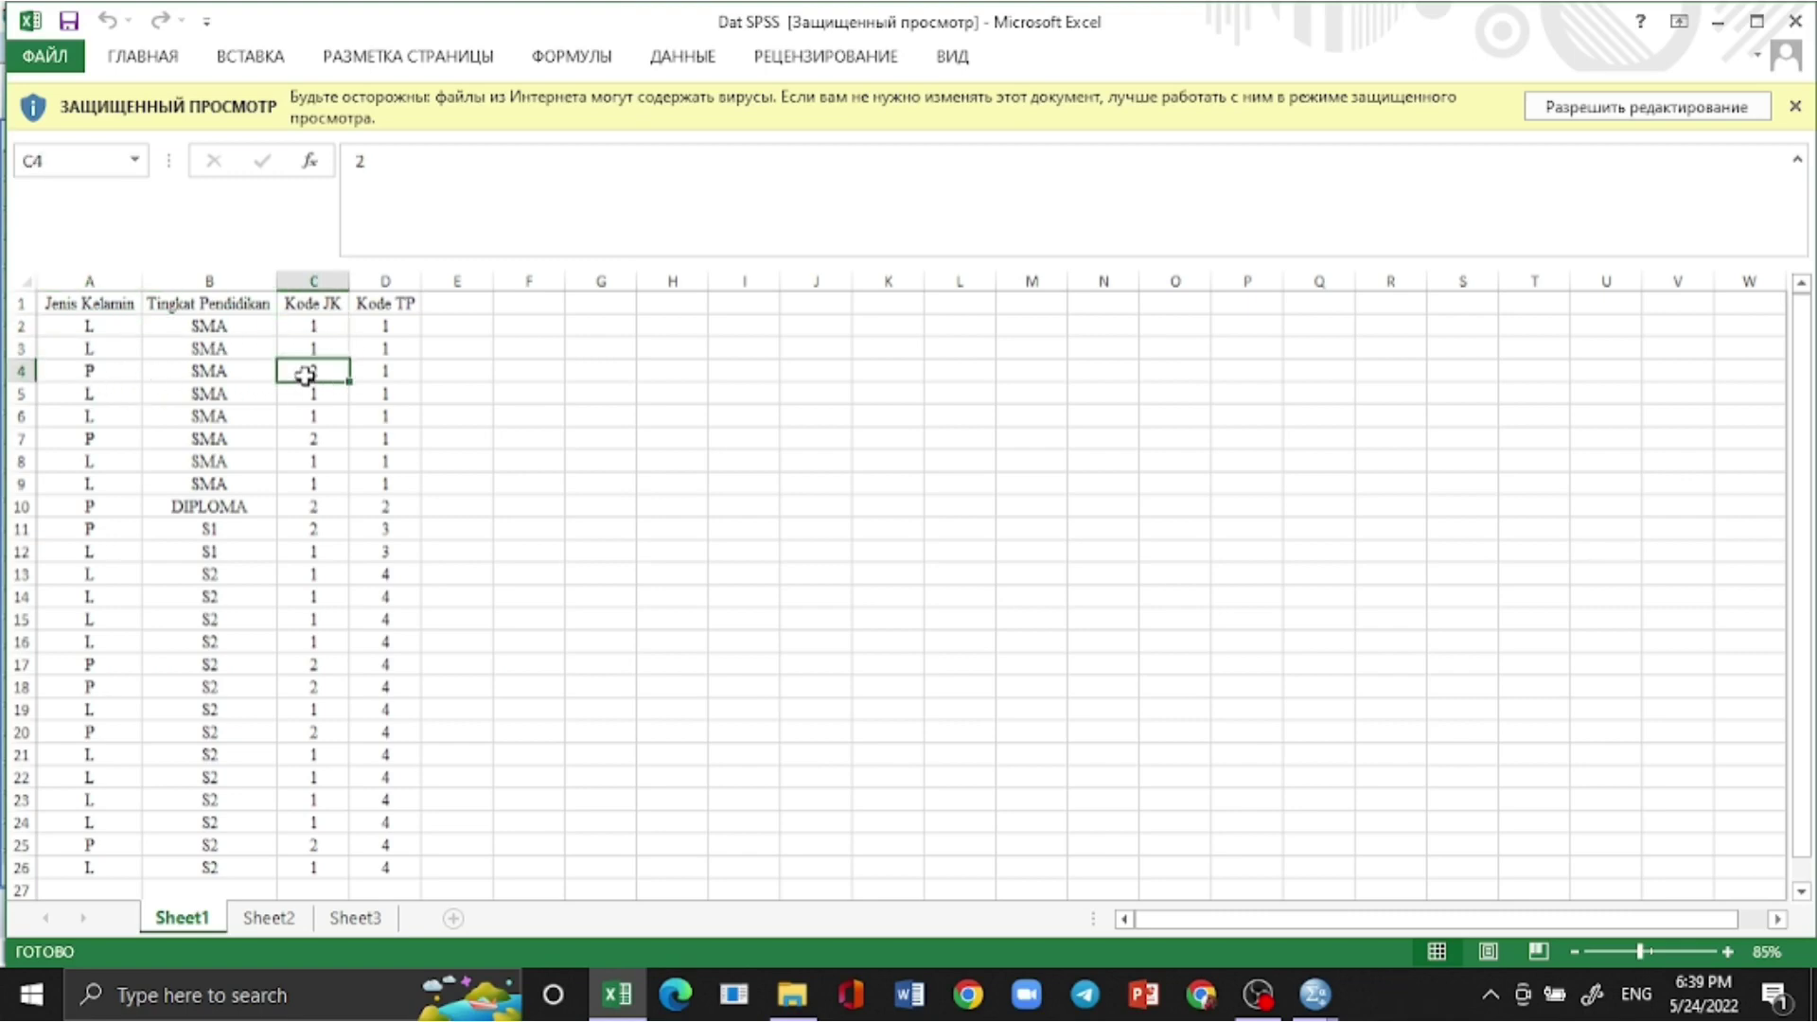
{"action": "left_click", "coordinate": [112, 376]}
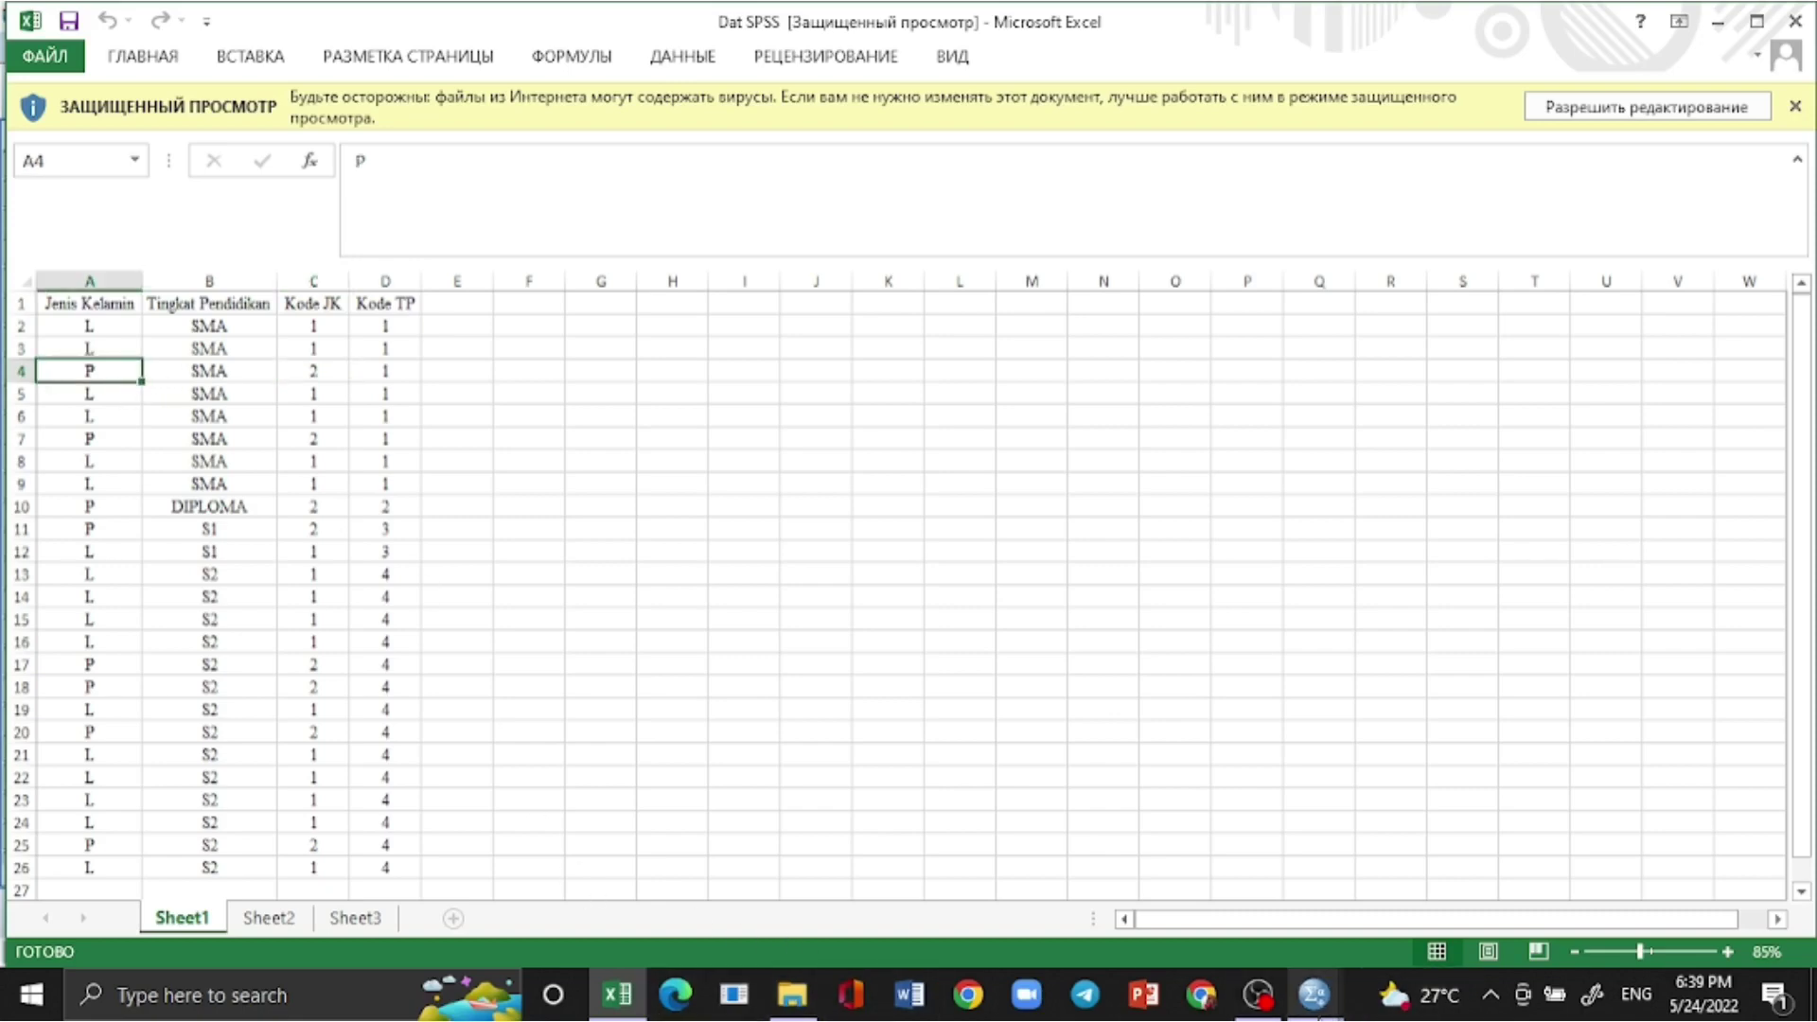
Step: Return to the SPSS Variable View and add the value label 1 = Laki-laki to JK
{"action": "left_click", "coordinate": [1308, 980]}
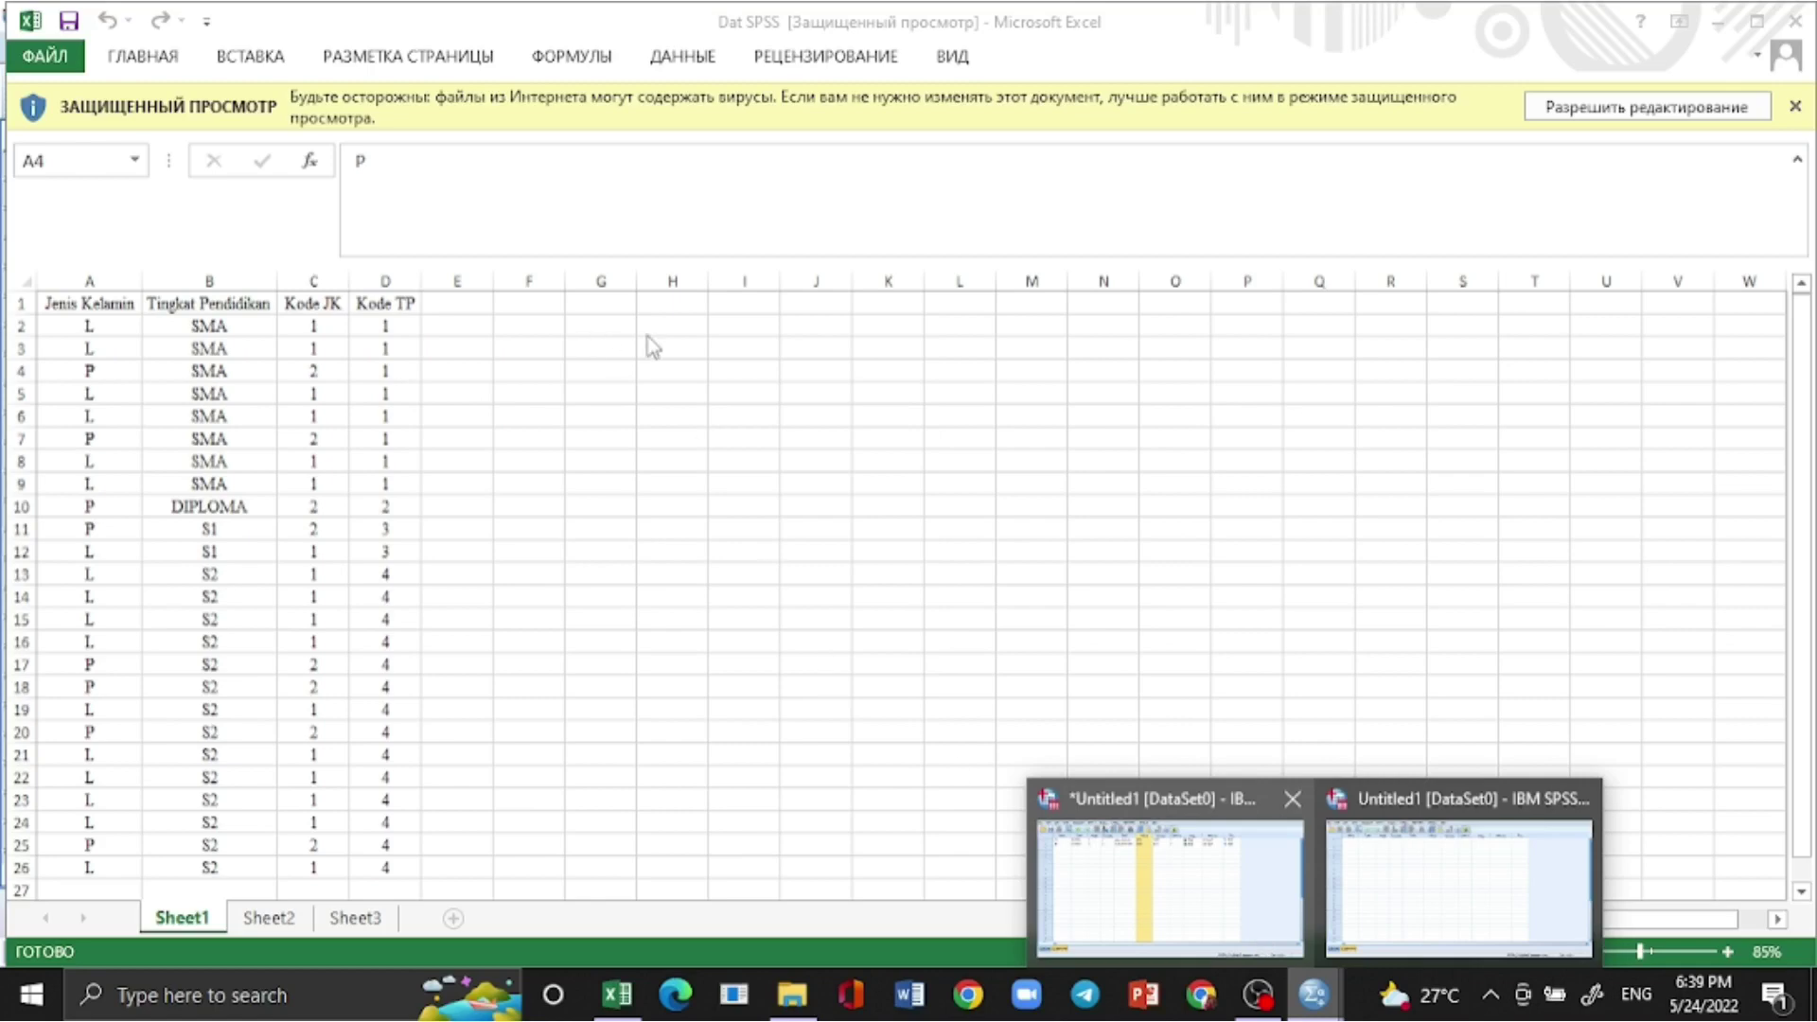
{"action": "left_click", "coordinate": [1072, 842]}
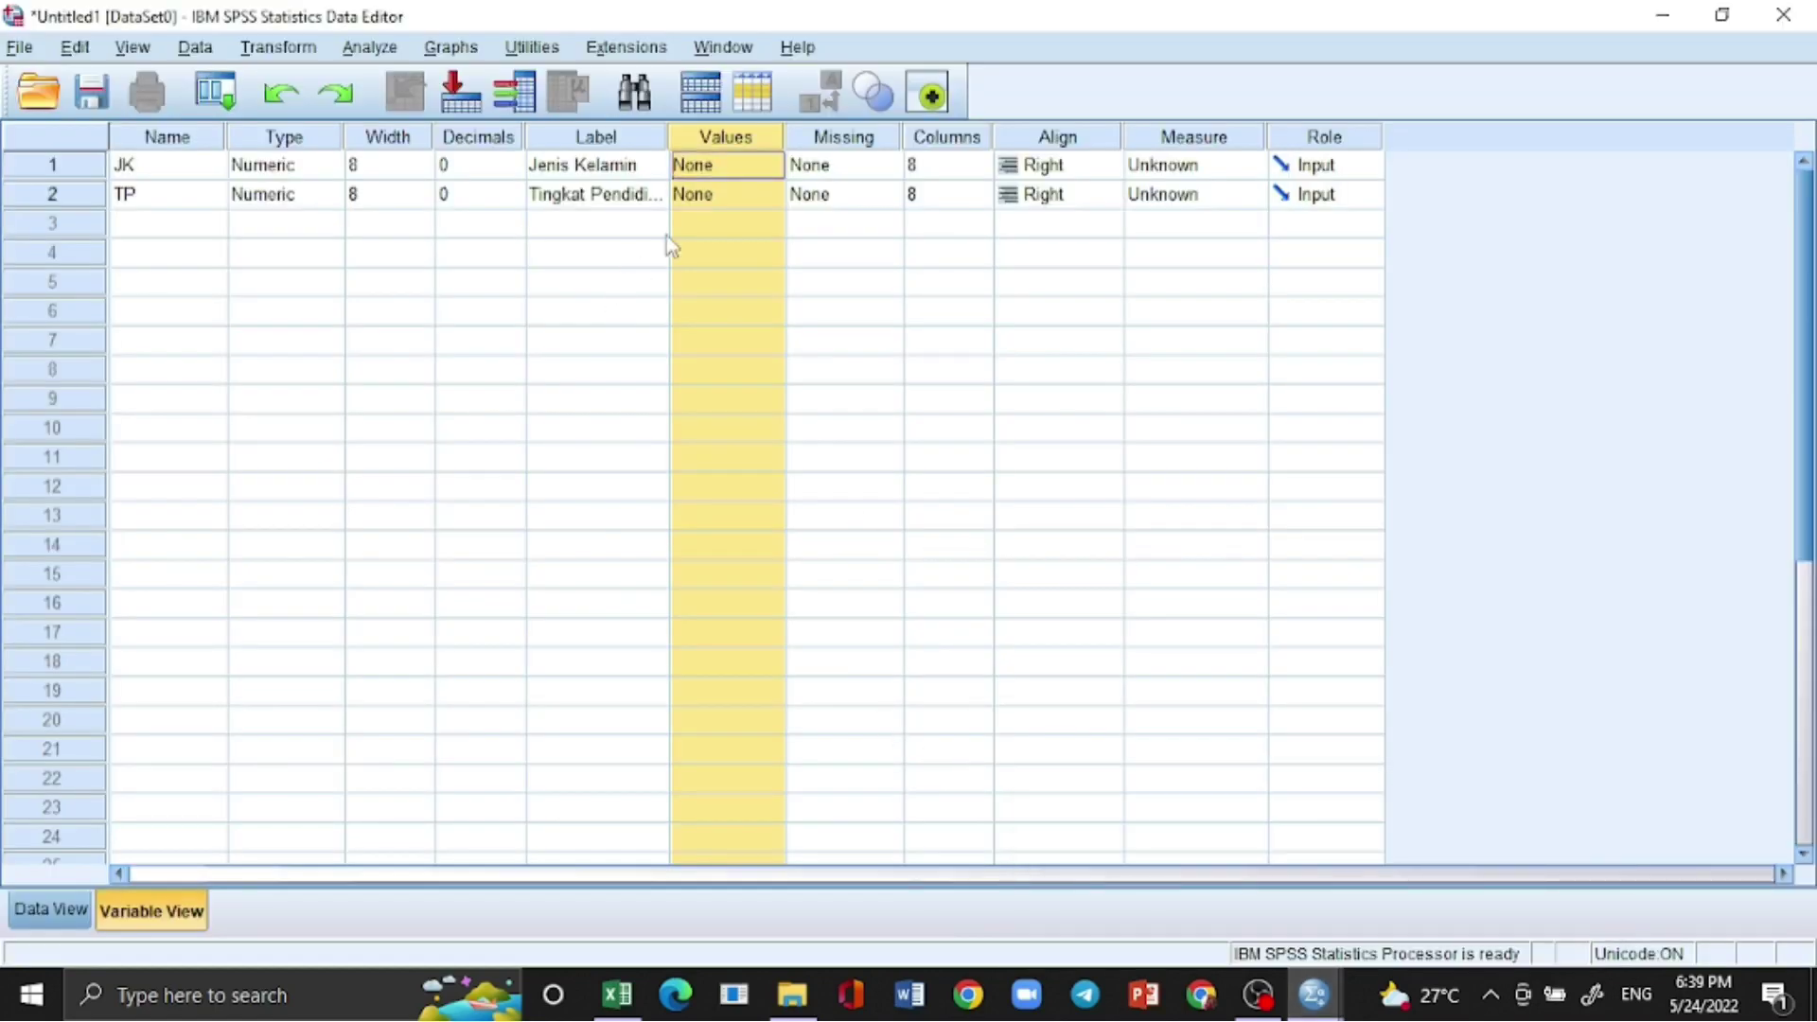
{"action": "left_click", "coordinate": [717, 169]}
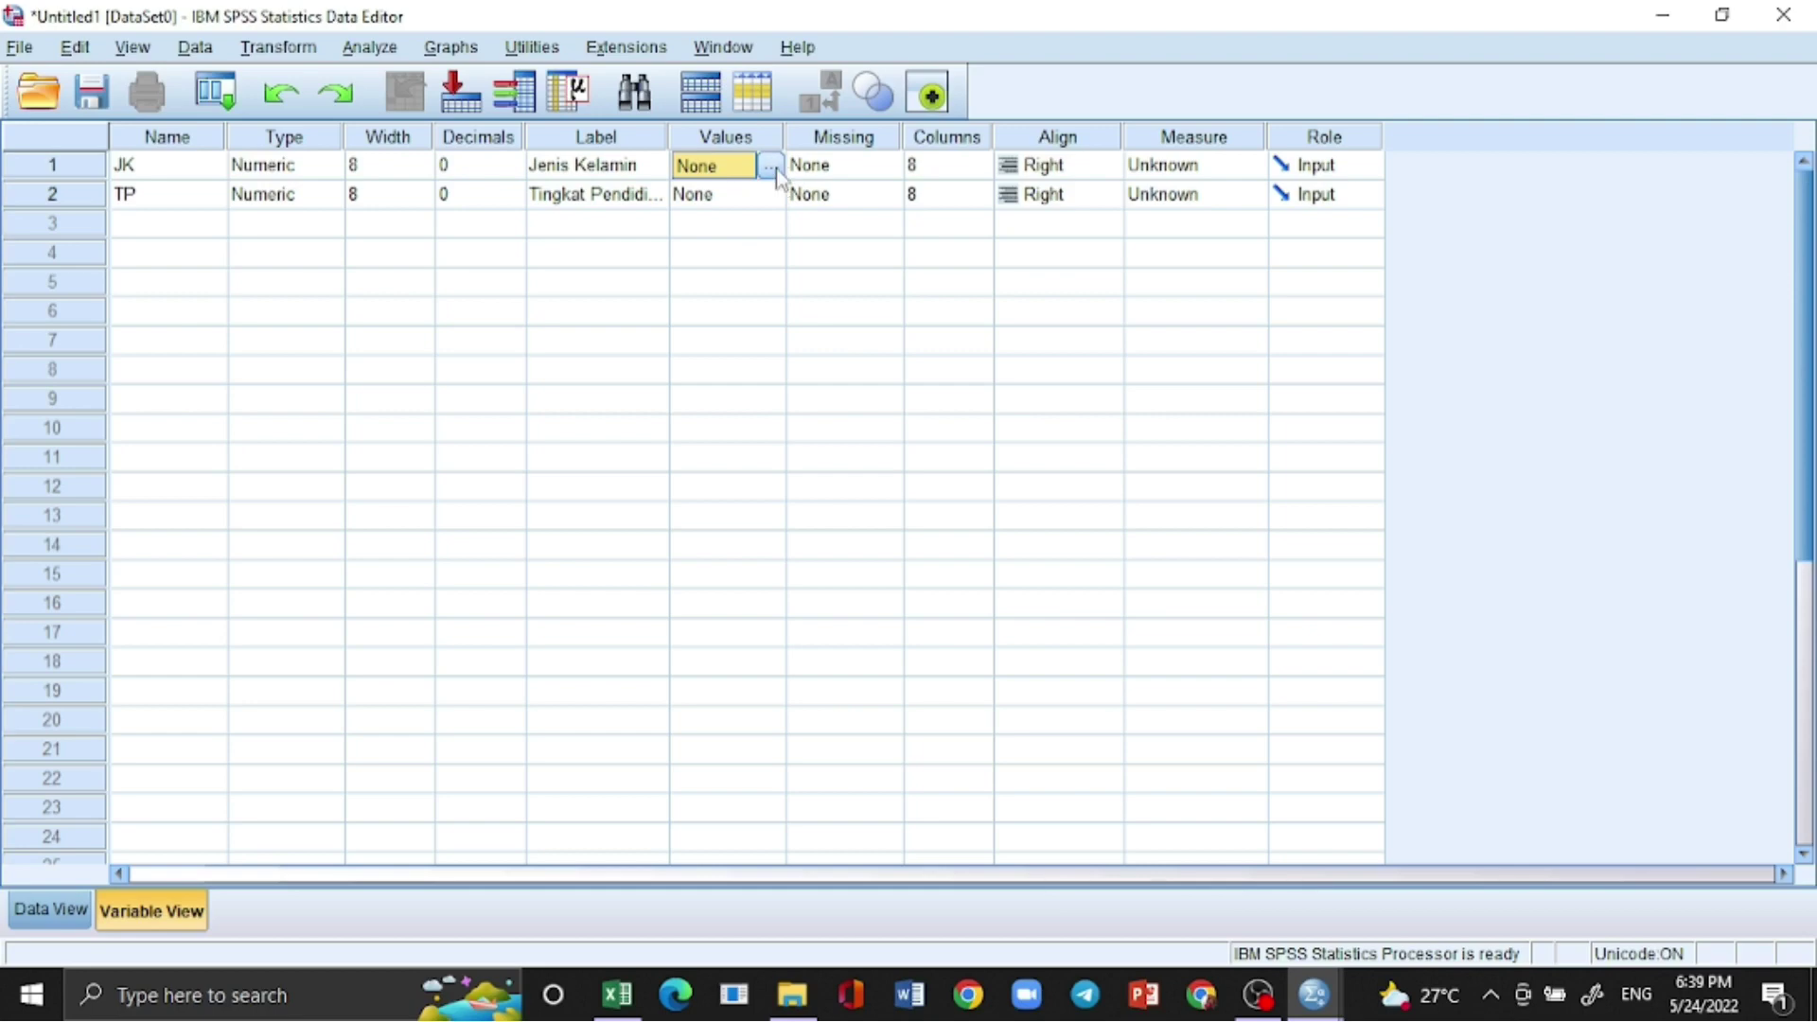
{"action": "left_click", "coordinate": [771, 169]}
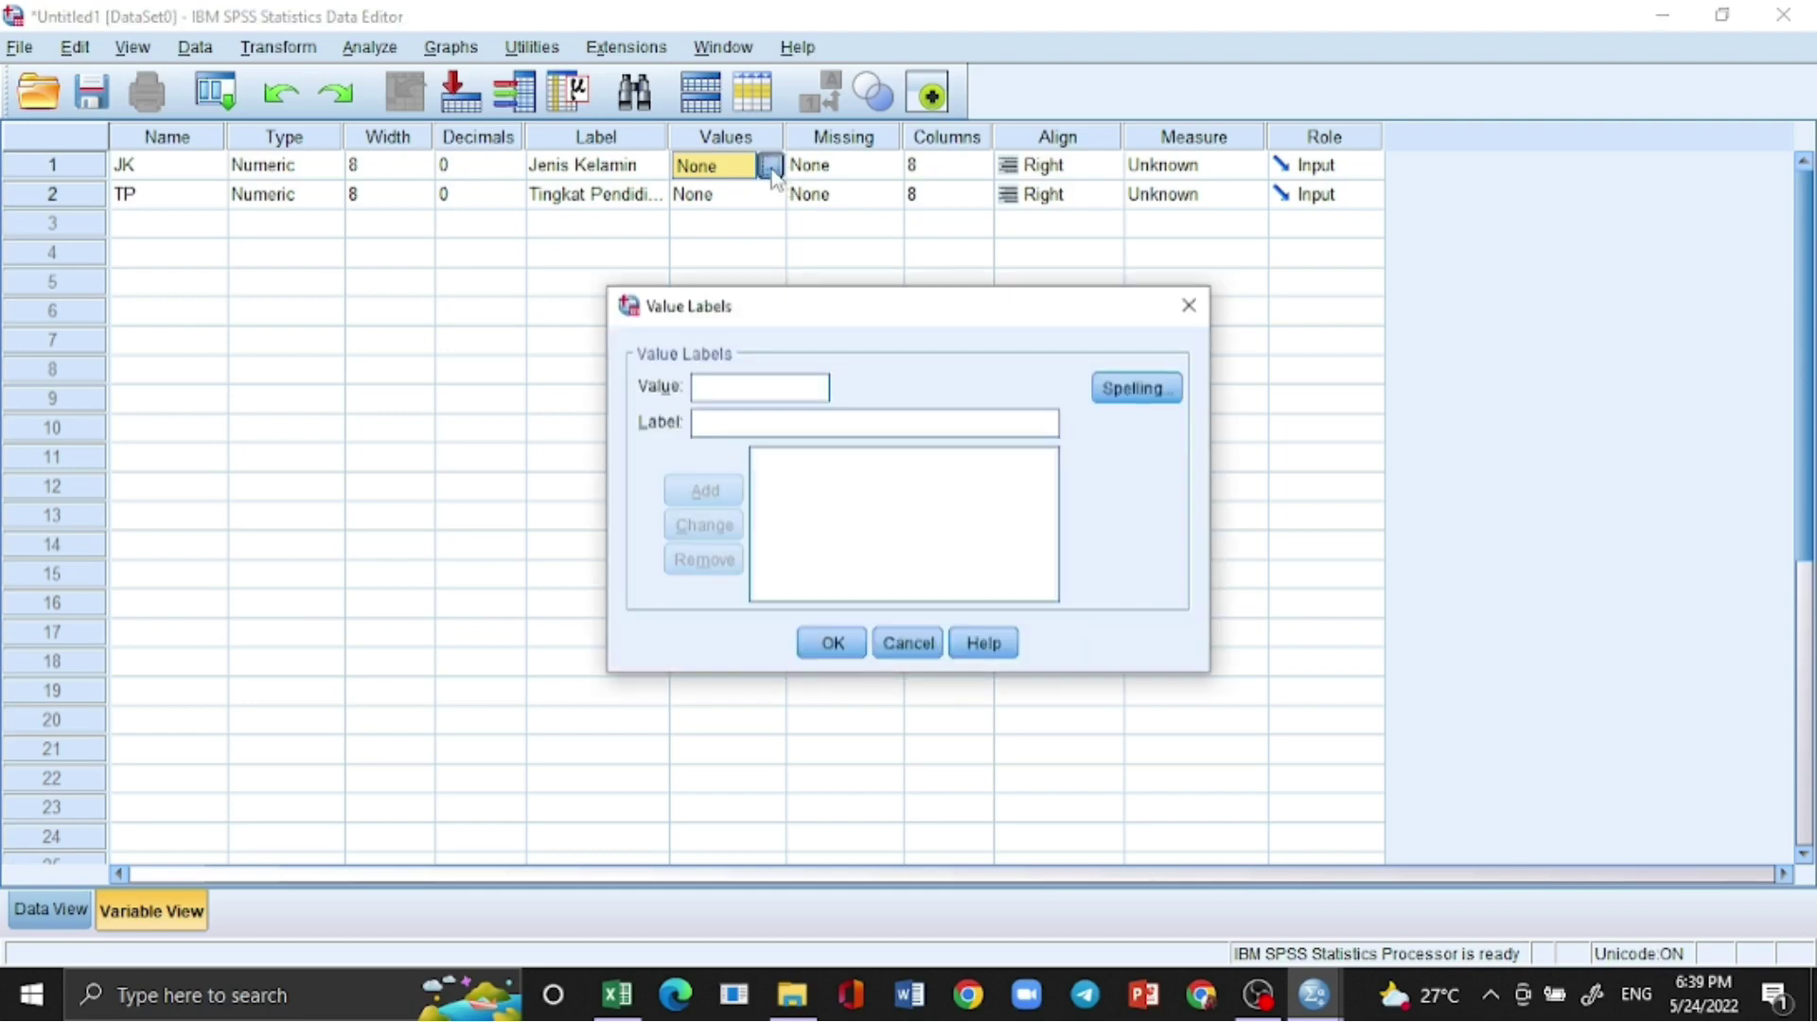
{"action": "type", "text": "1"}
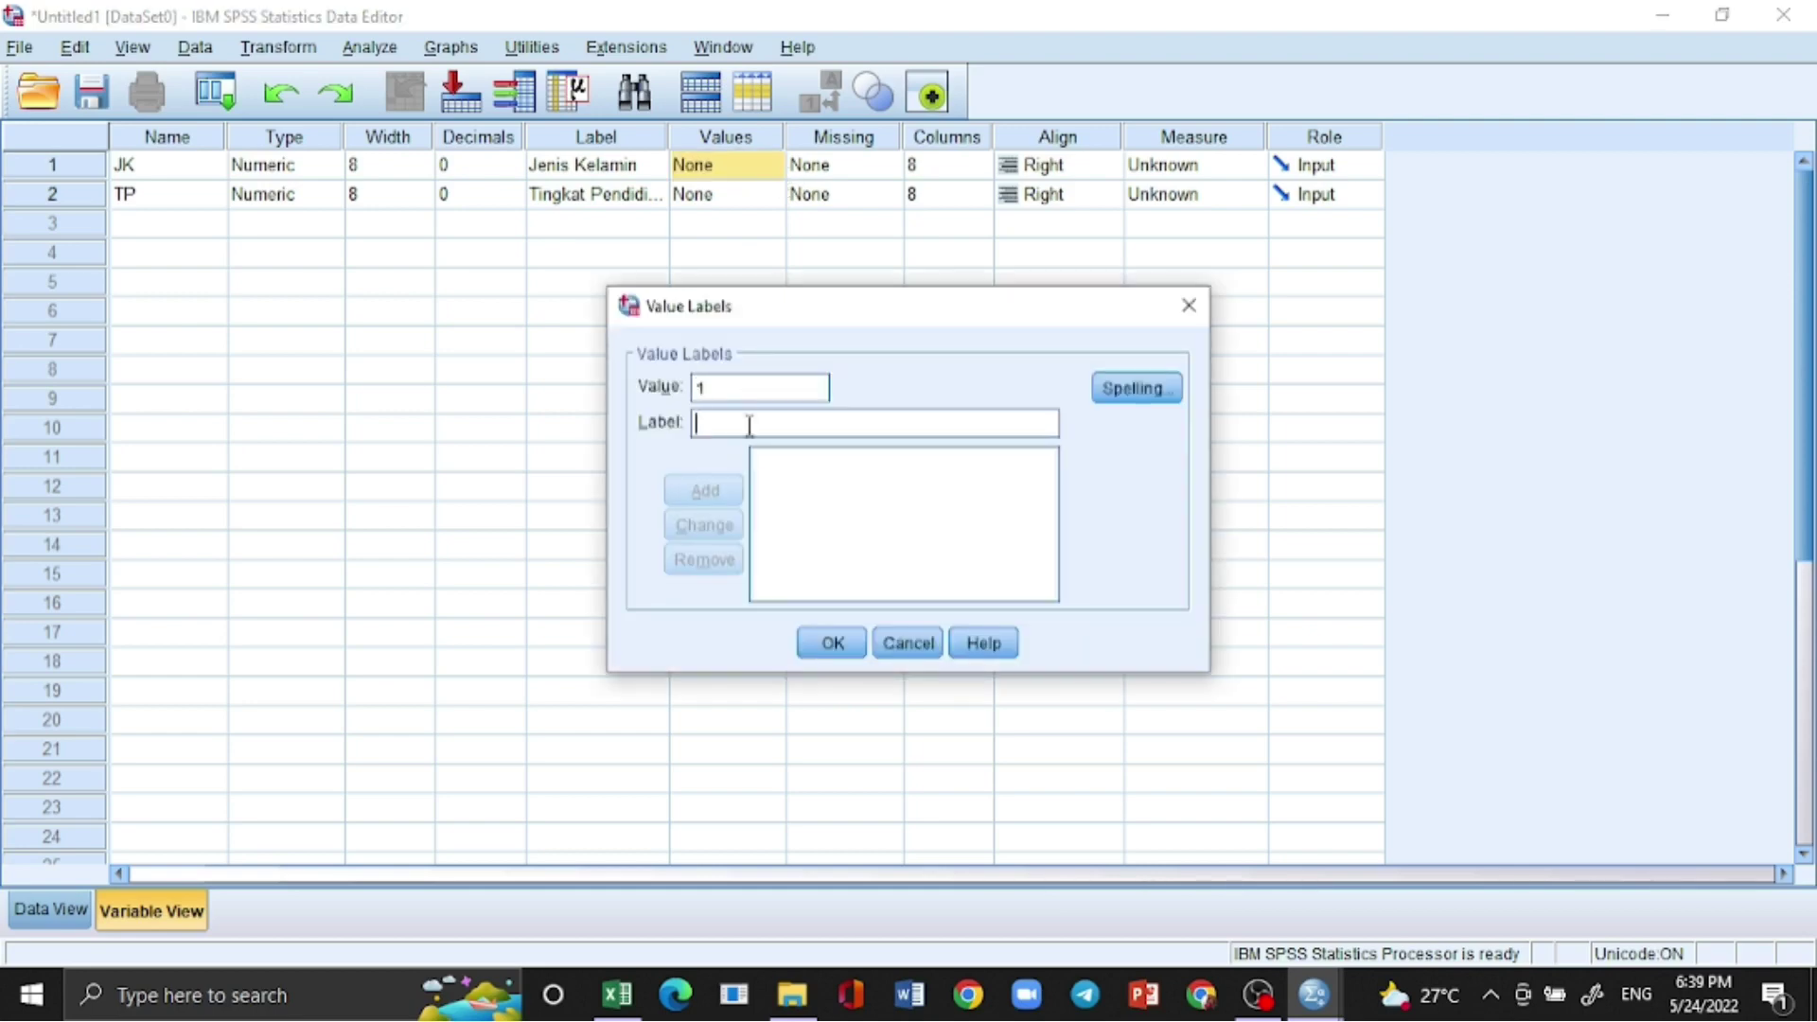
{"action": "left_click", "coordinate": [749, 425]}
{"action": "type", "text": "Laki-laki"}
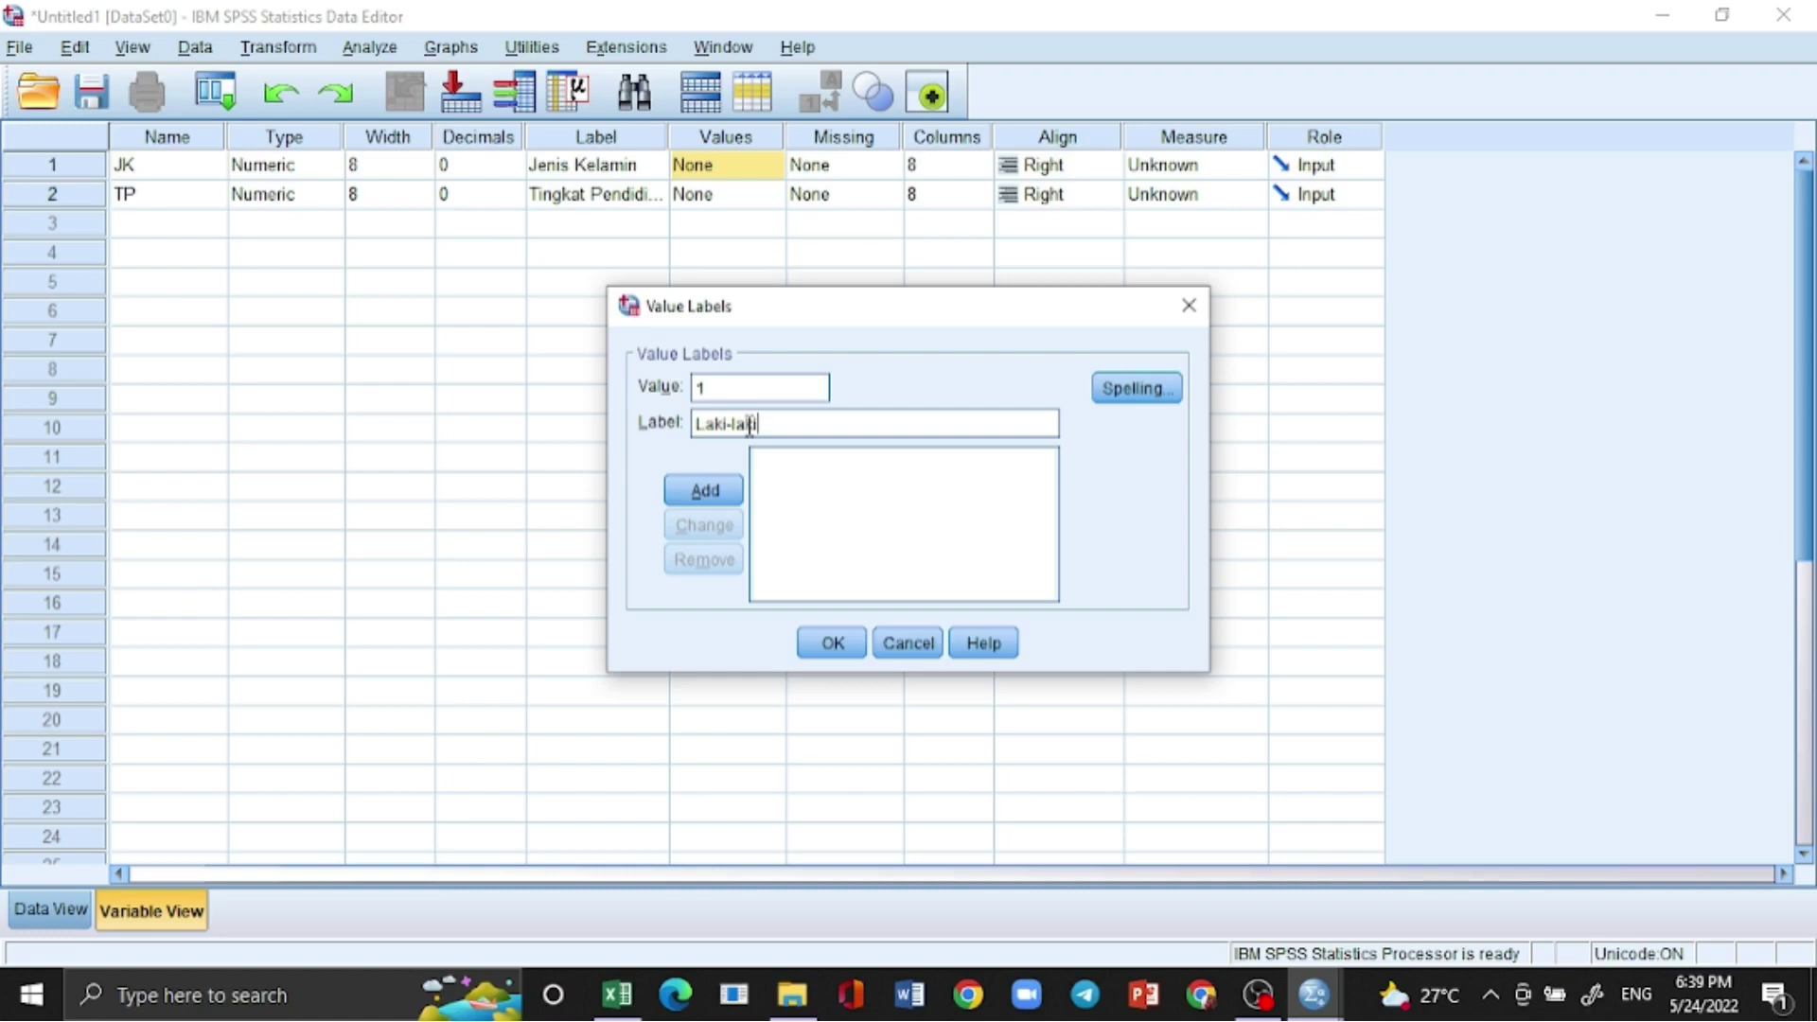
{"action": "left_click", "coordinate": [727, 486]}
Step: Add the value label 2 = Perempuan to JK and confirm its value labels
{"action": "type", "text": "2"}
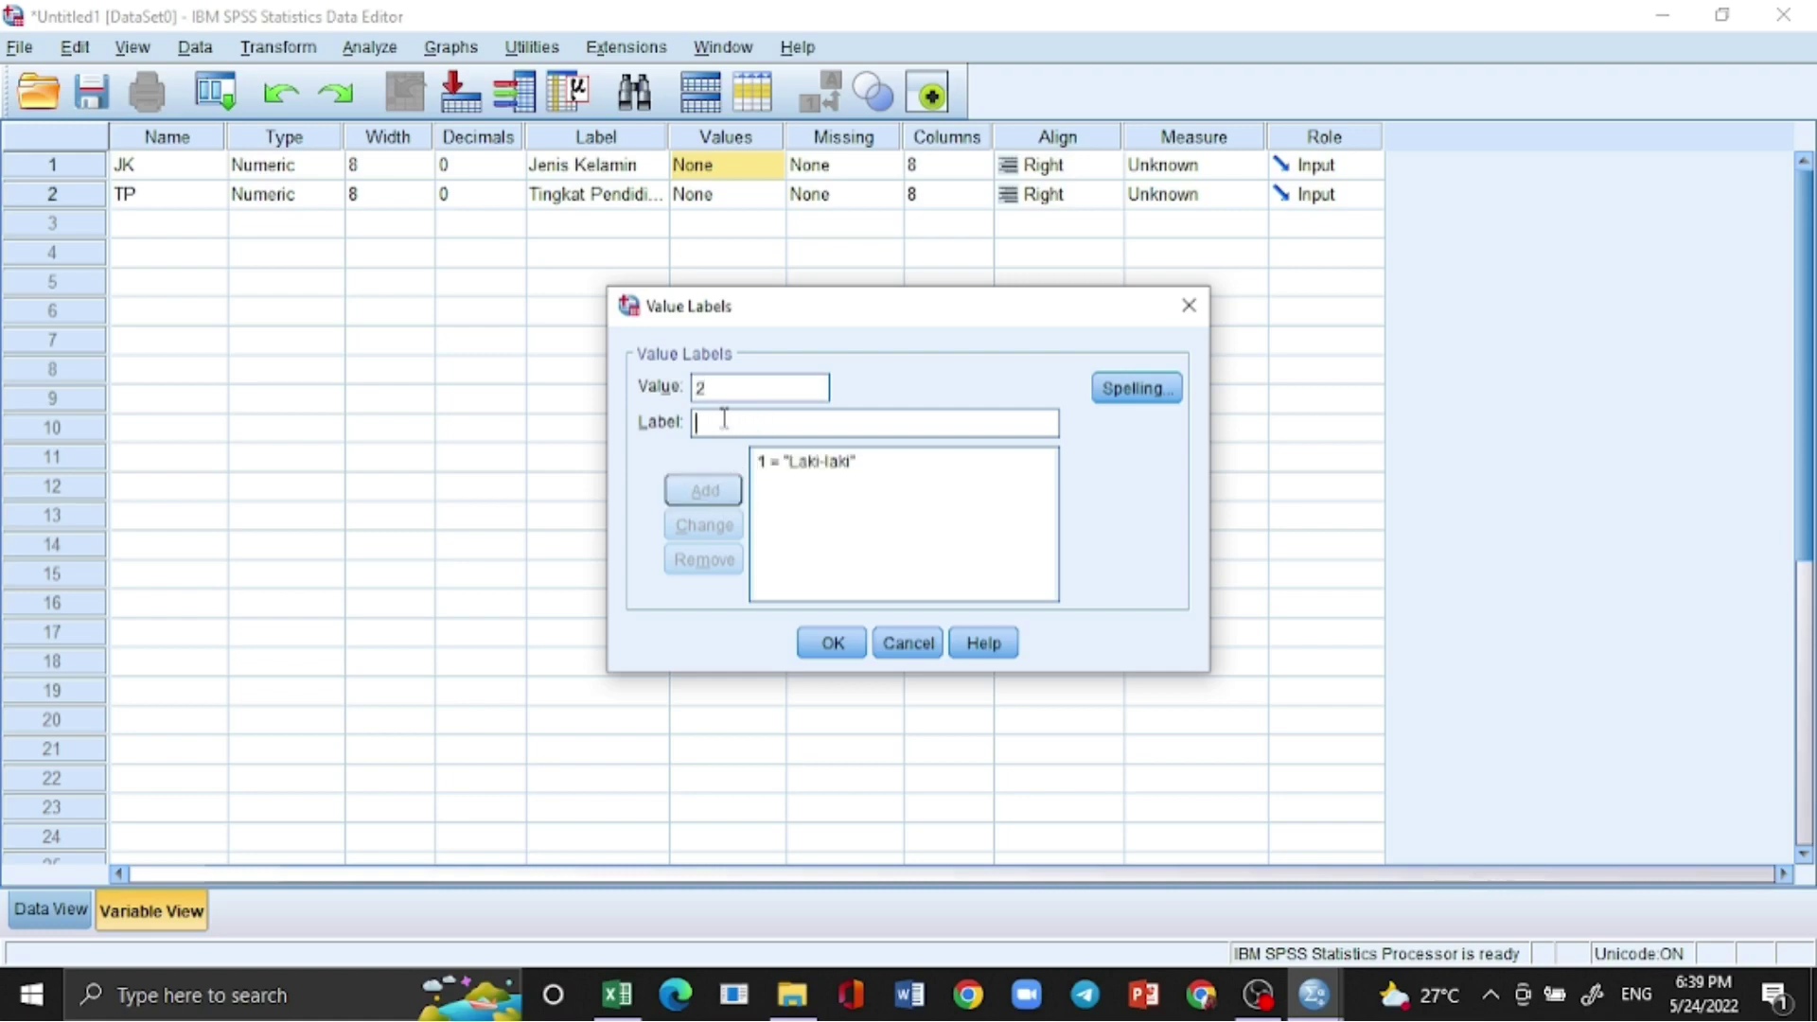
{"action": "type", "text": "Perempuan"}
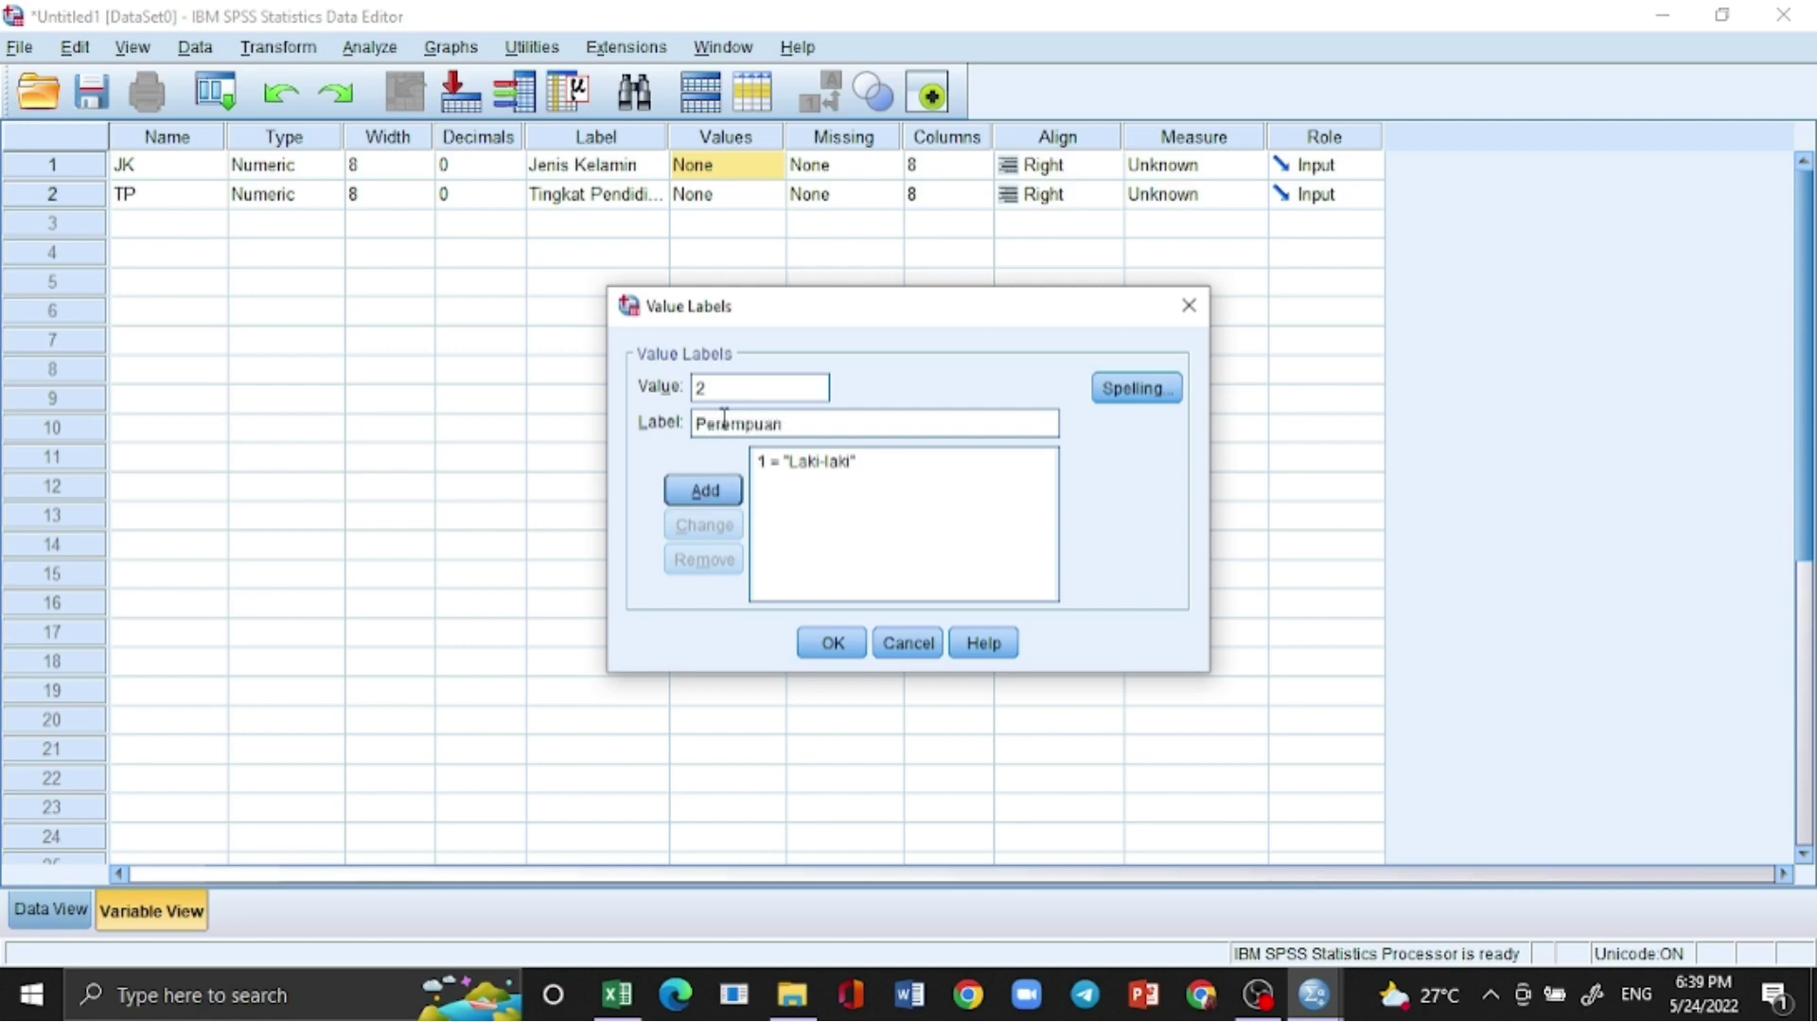
{"action": "left_click", "coordinate": [705, 491]}
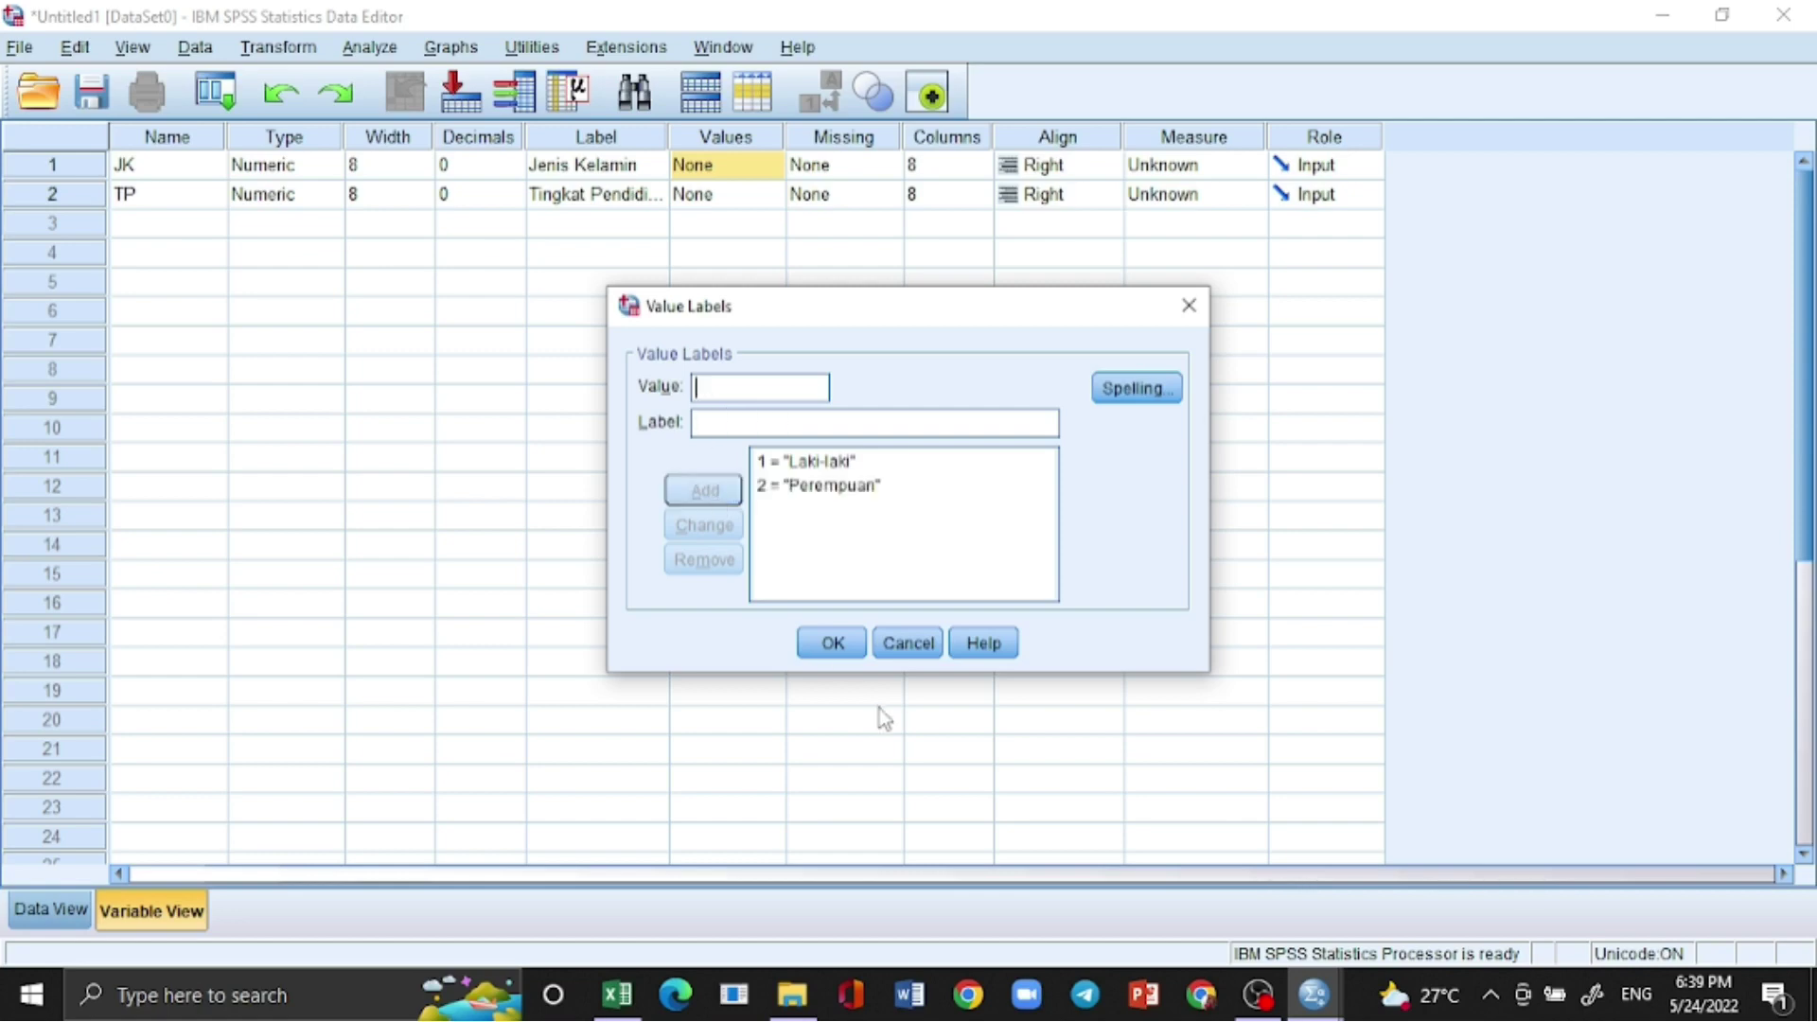
{"action": "left_click", "coordinate": [833, 643]}
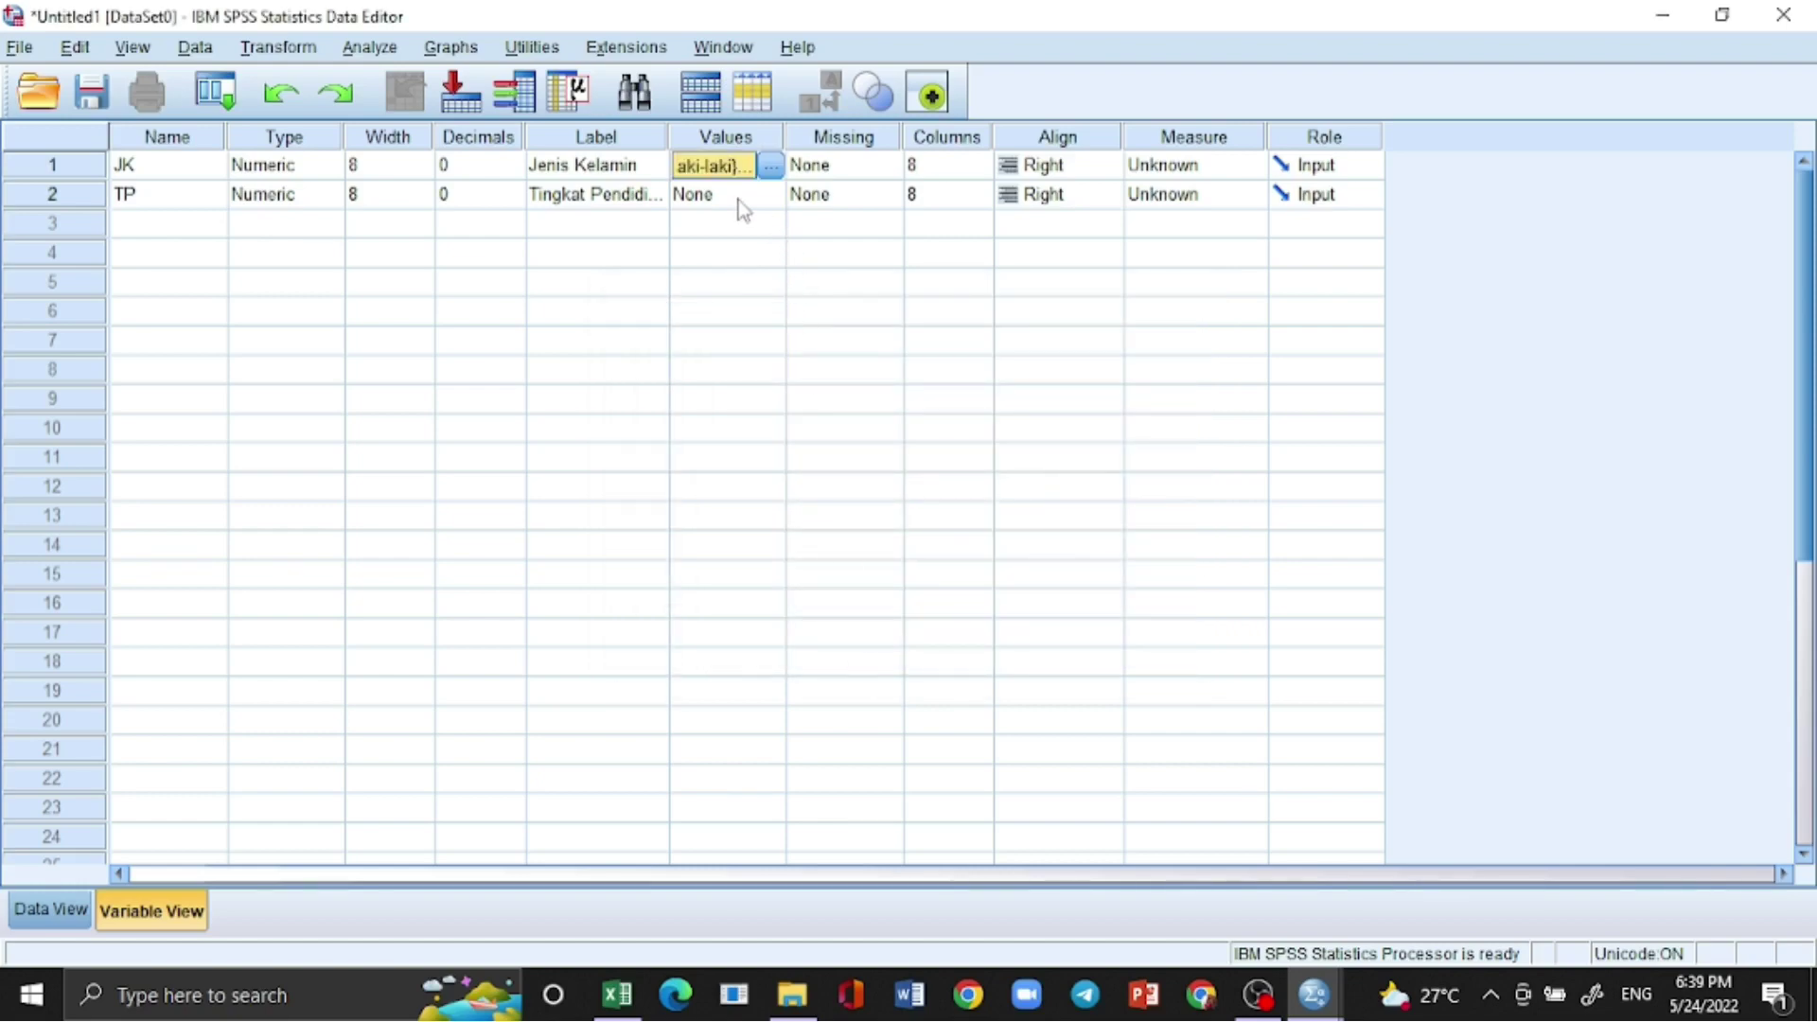
Step: Select the Values cell of TP, switch to Excel and compare the Kode TP codes with the Tingkat Pendidikan entries
{"action": "left_click", "coordinate": [176, 197]}
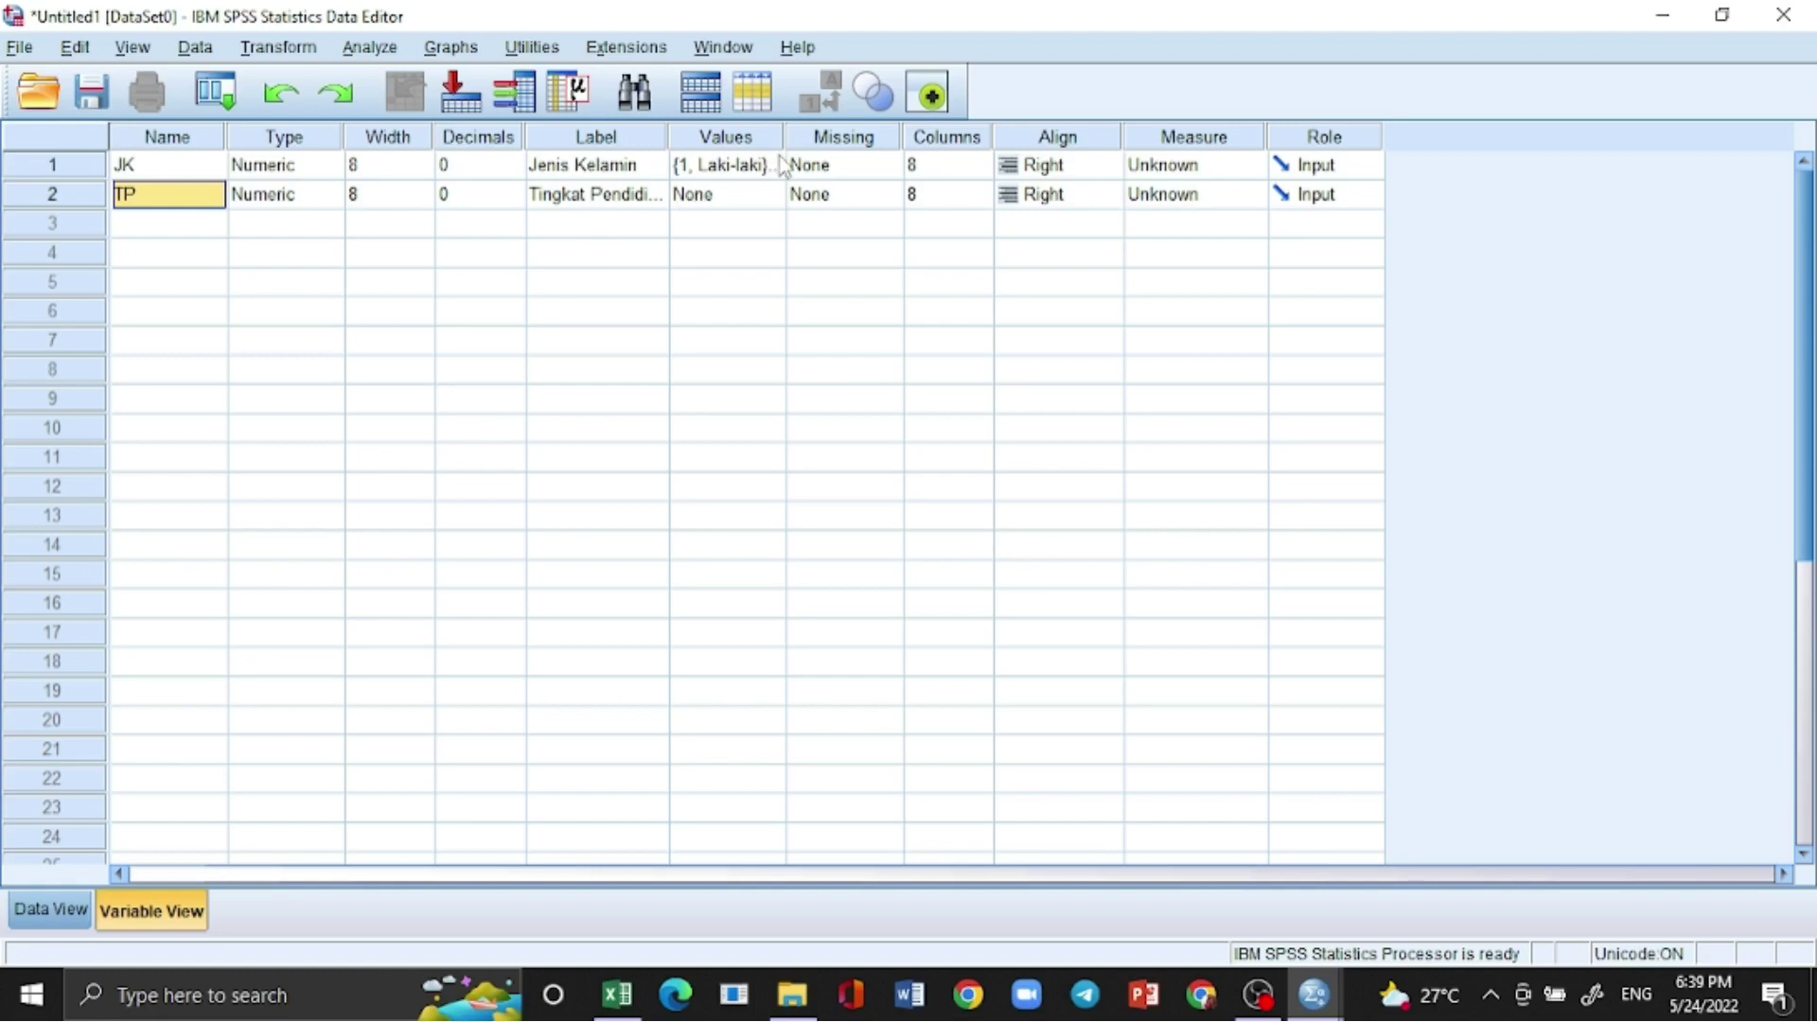
{"action": "left_click", "coordinate": [748, 196]}
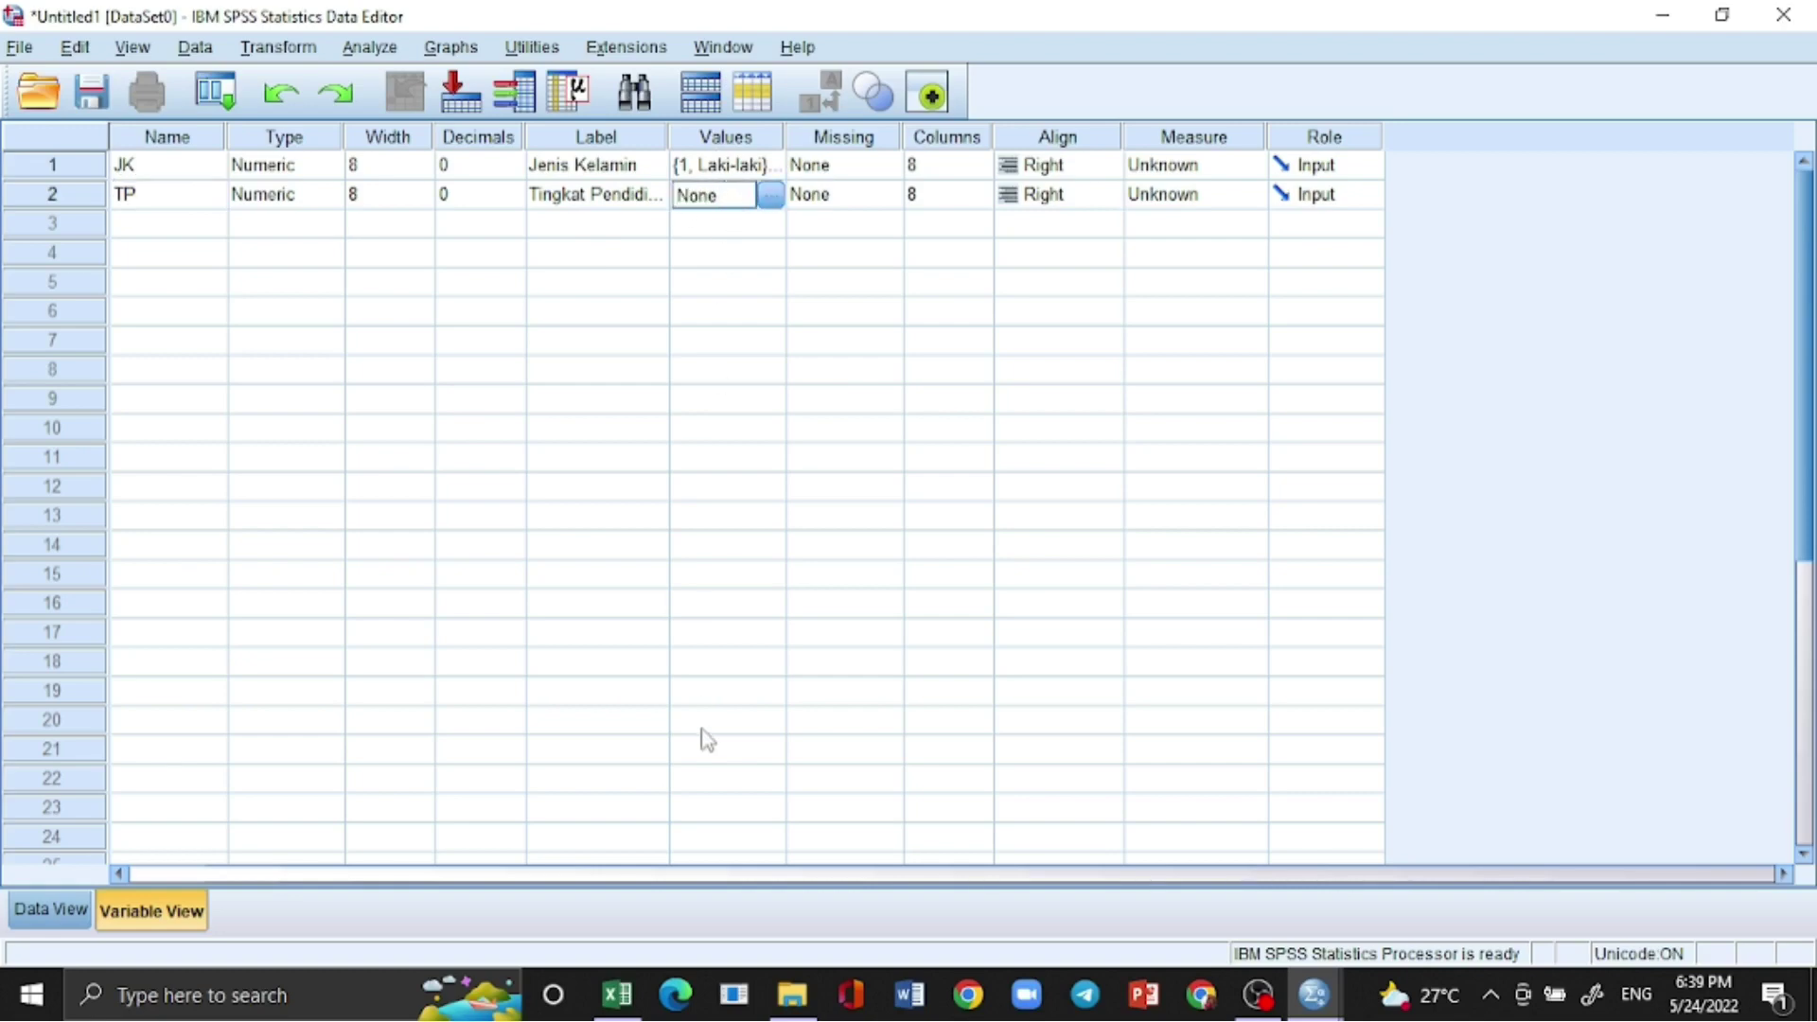
{"action": "left_click", "coordinate": [617, 994]}
{"action": "left_click", "coordinate": [384, 393]}
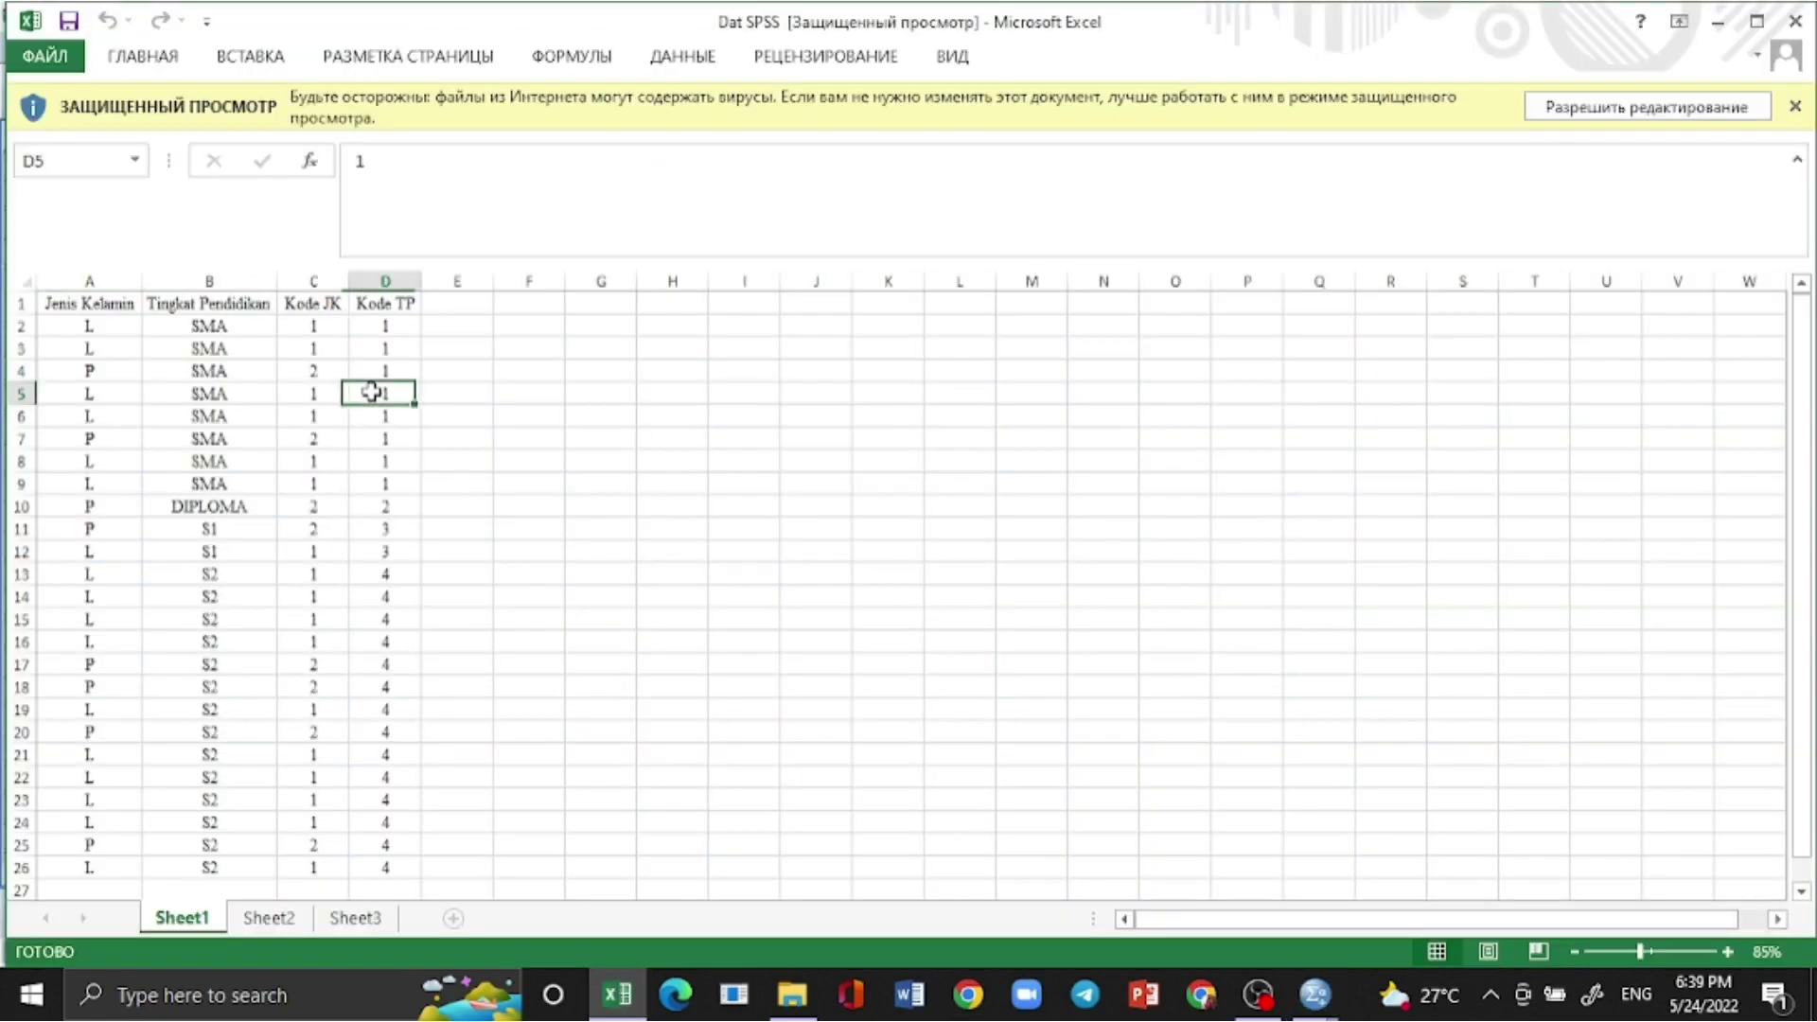
{"action": "left_click", "coordinate": [391, 322]}
{"action": "left_click", "coordinate": [210, 331]}
{"action": "left_click", "coordinate": [388, 504]}
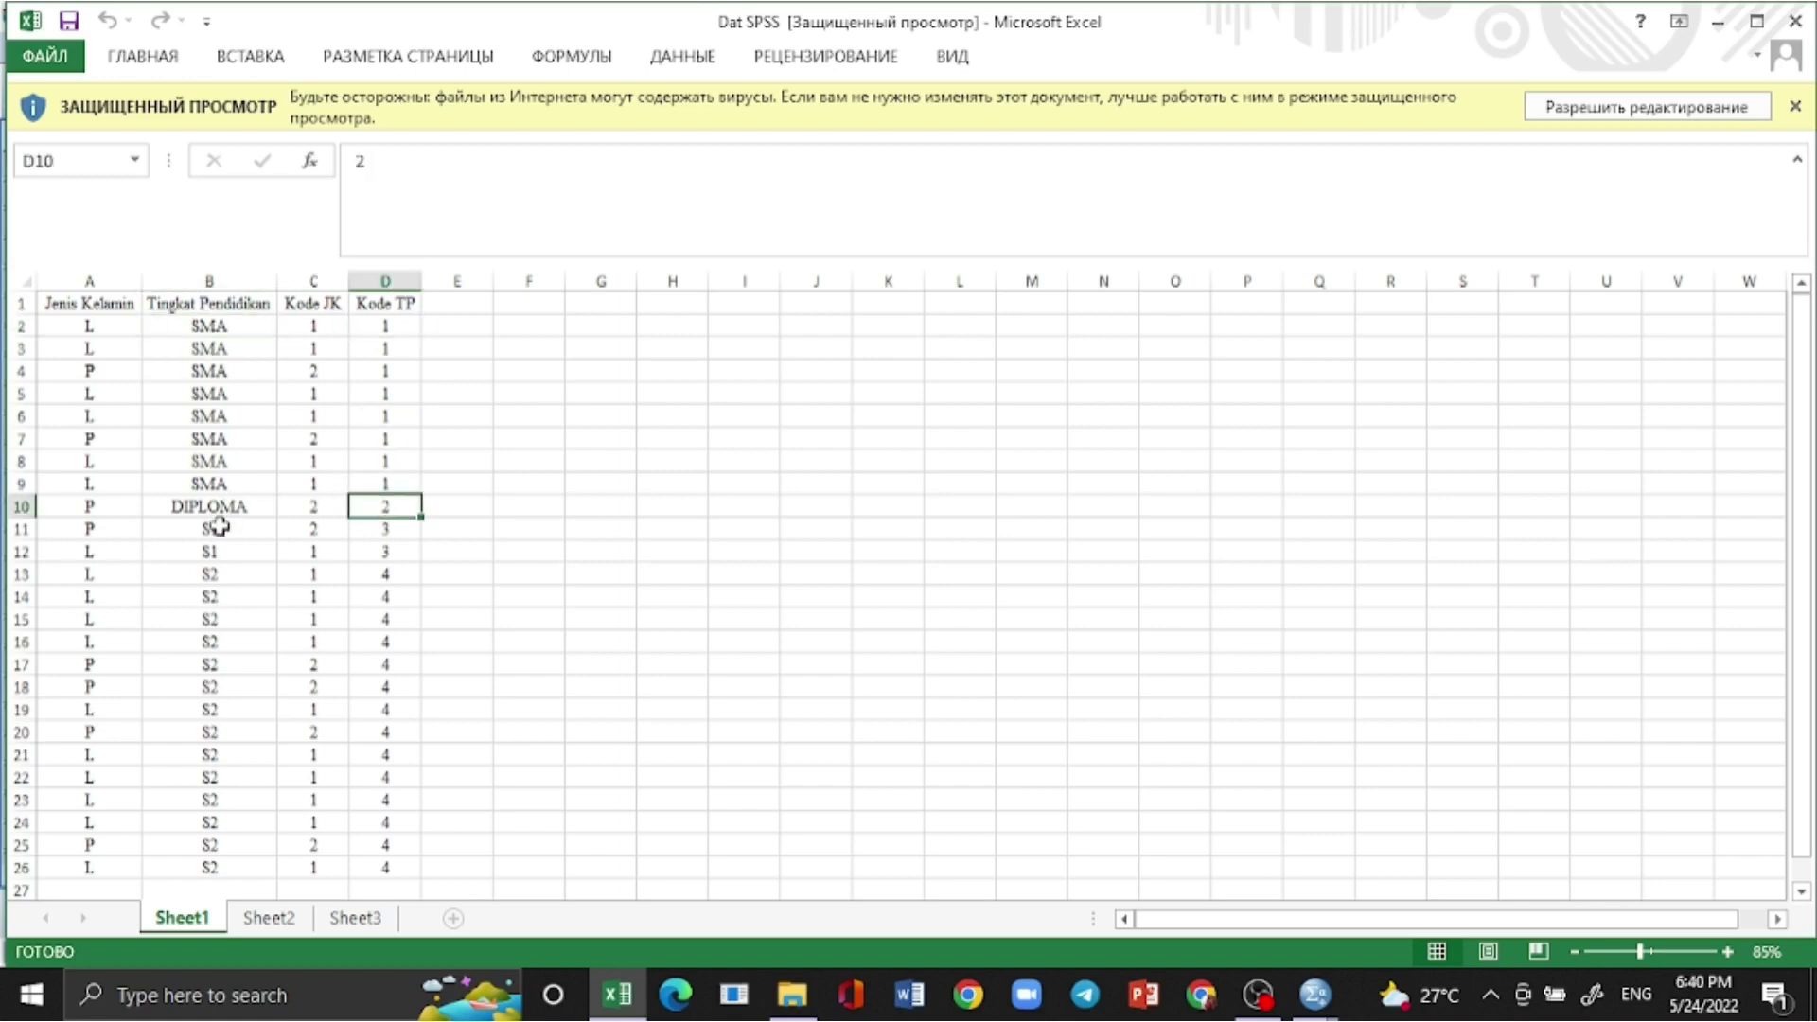
{"action": "left_click", "coordinate": [398, 551]}
{"action": "left_click", "coordinate": [396, 617]}
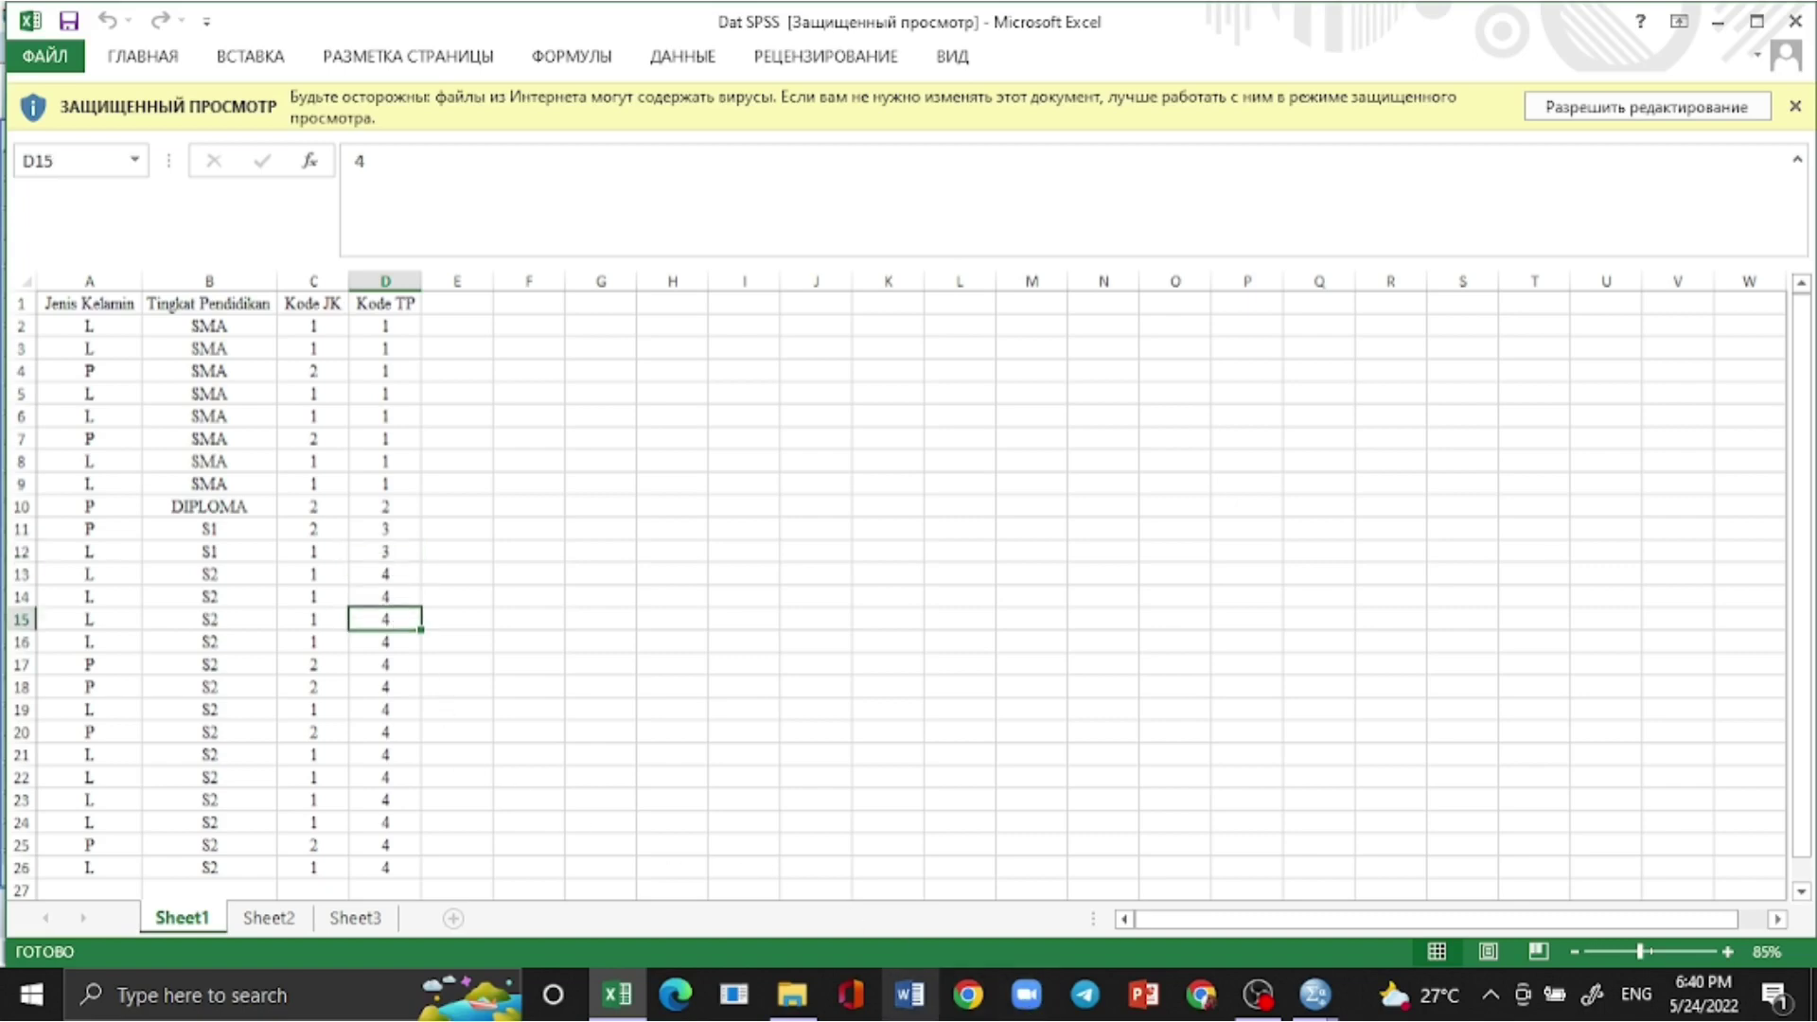
Step: Return to the SPSS Variable View and add the value label 1 = SMA to TP
{"action": "left_click", "coordinate": [1315, 993]}
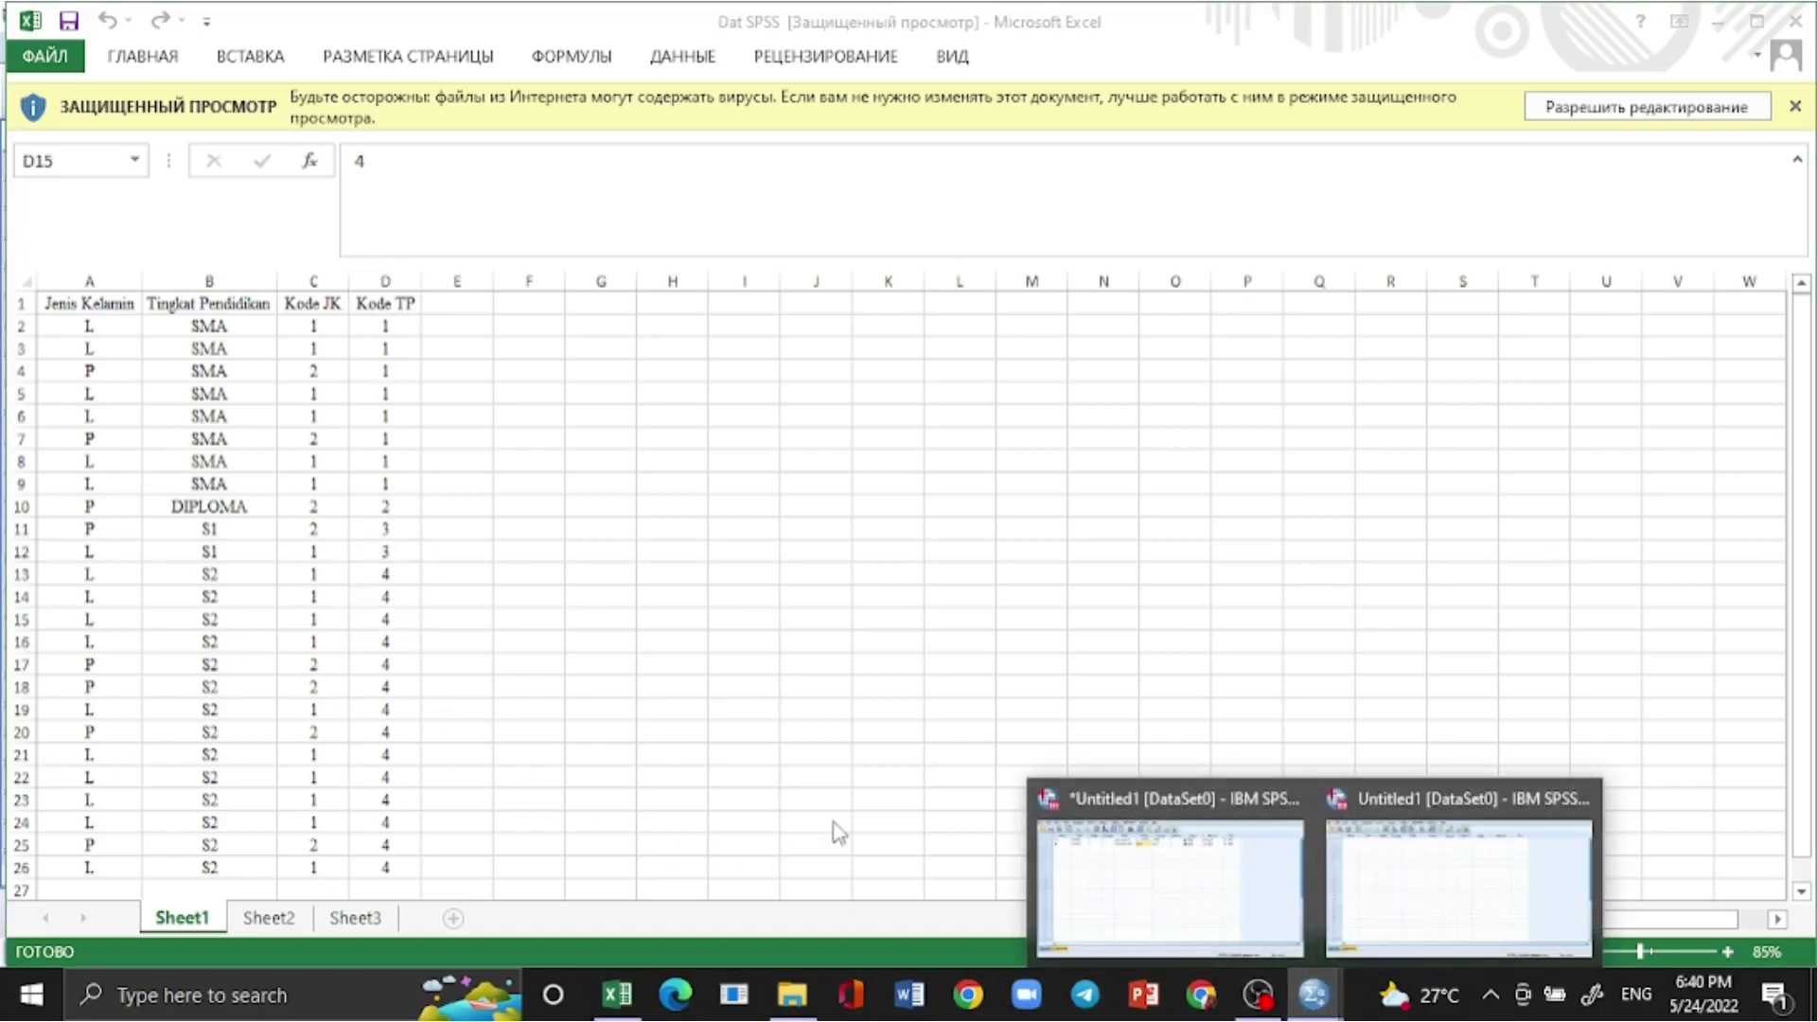
{"action": "left_click", "coordinate": [1172, 863]}
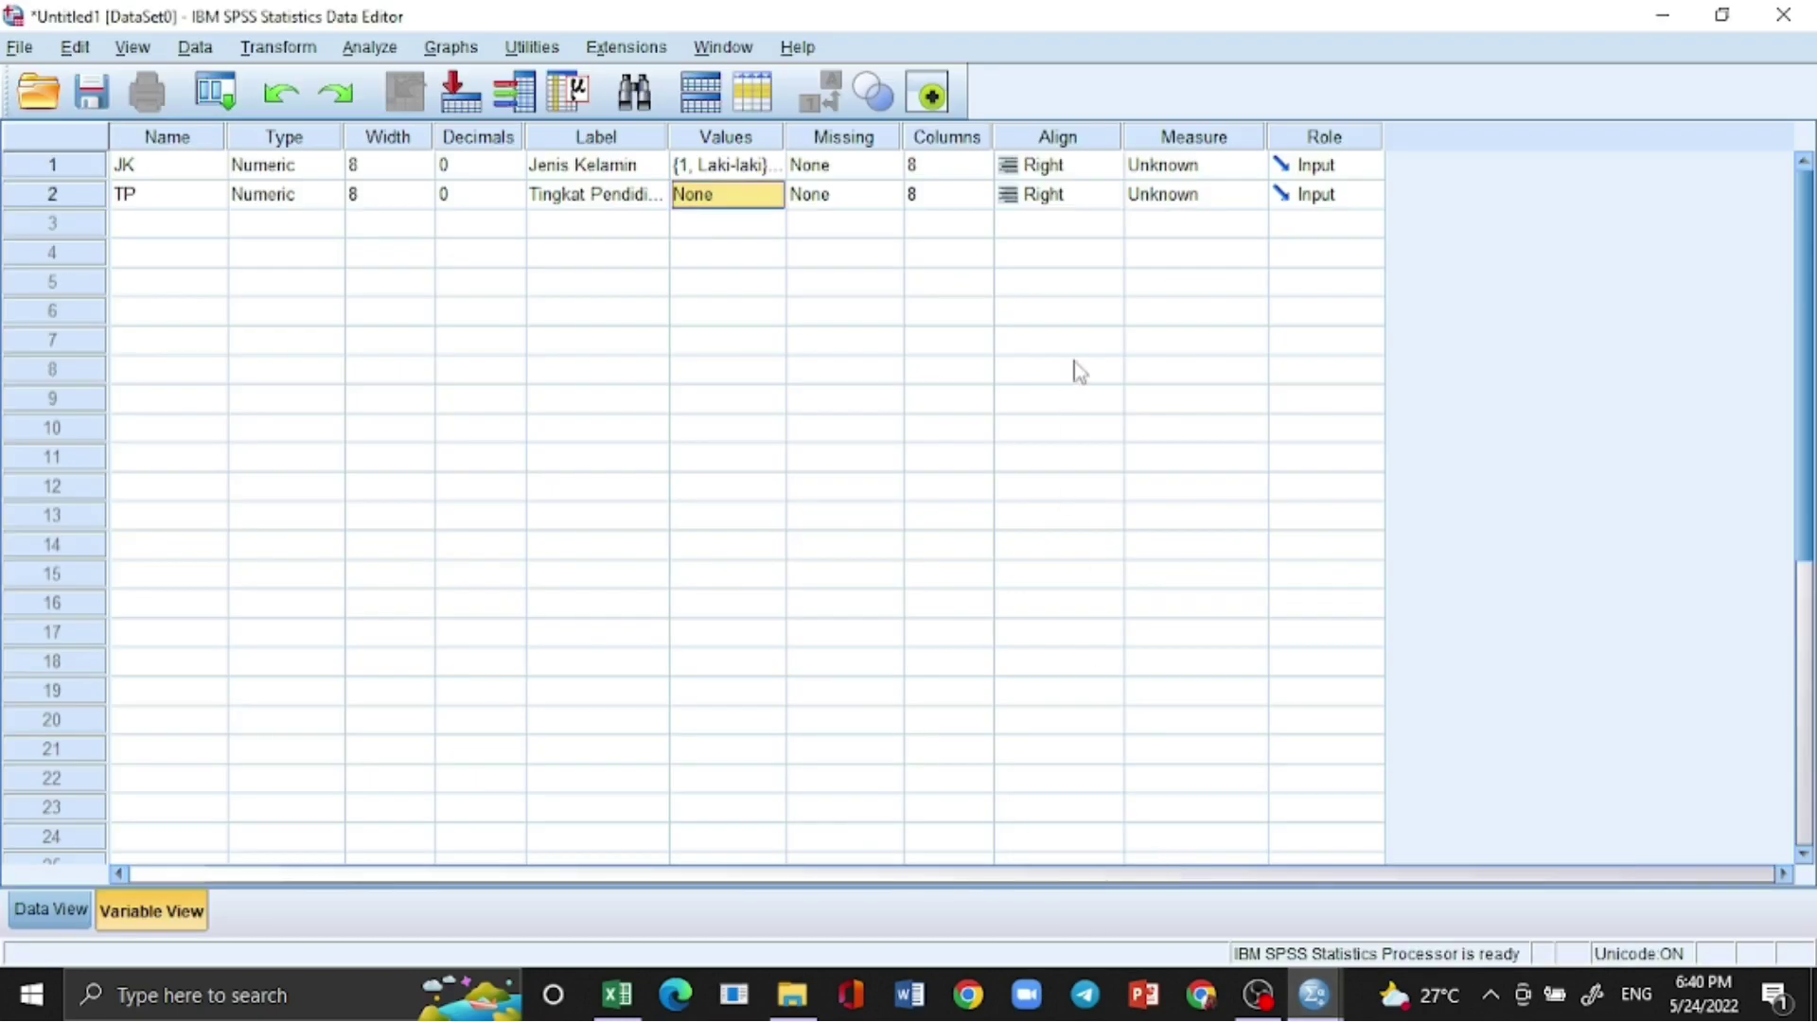
{"action": "left_click", "coordinate": [770, 199]}
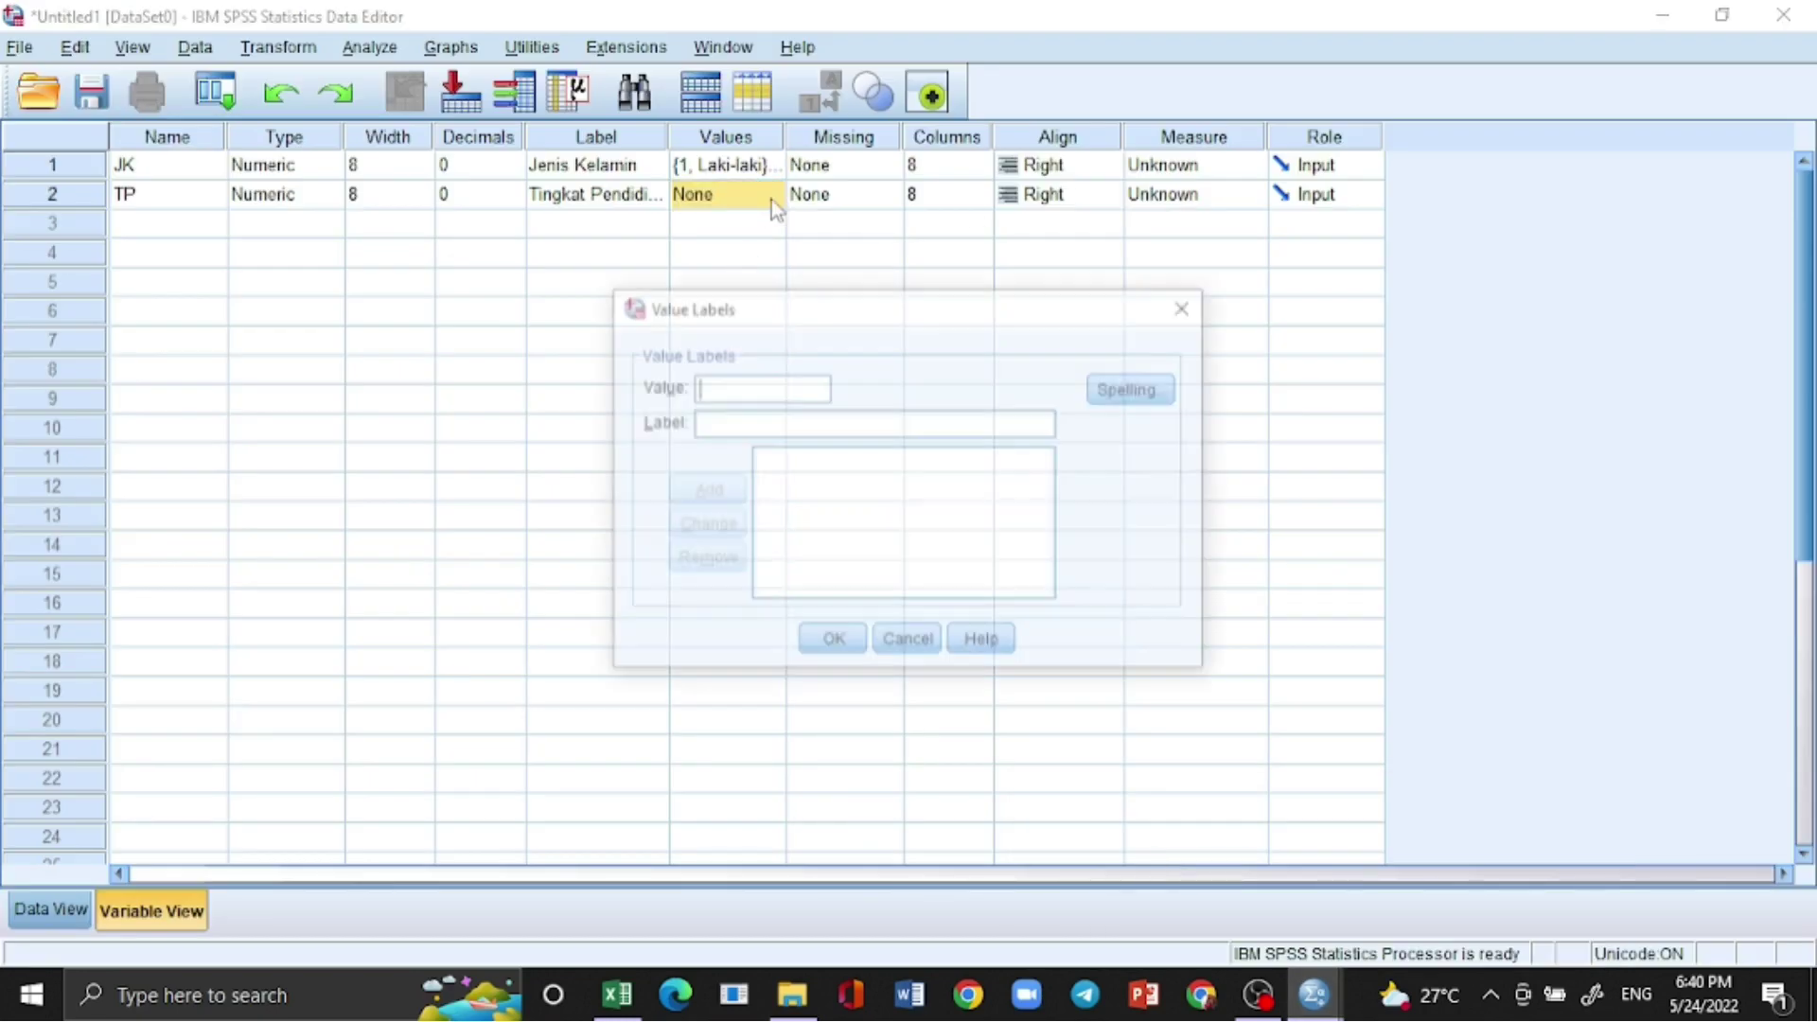
{"action": "type", "text": "1"}
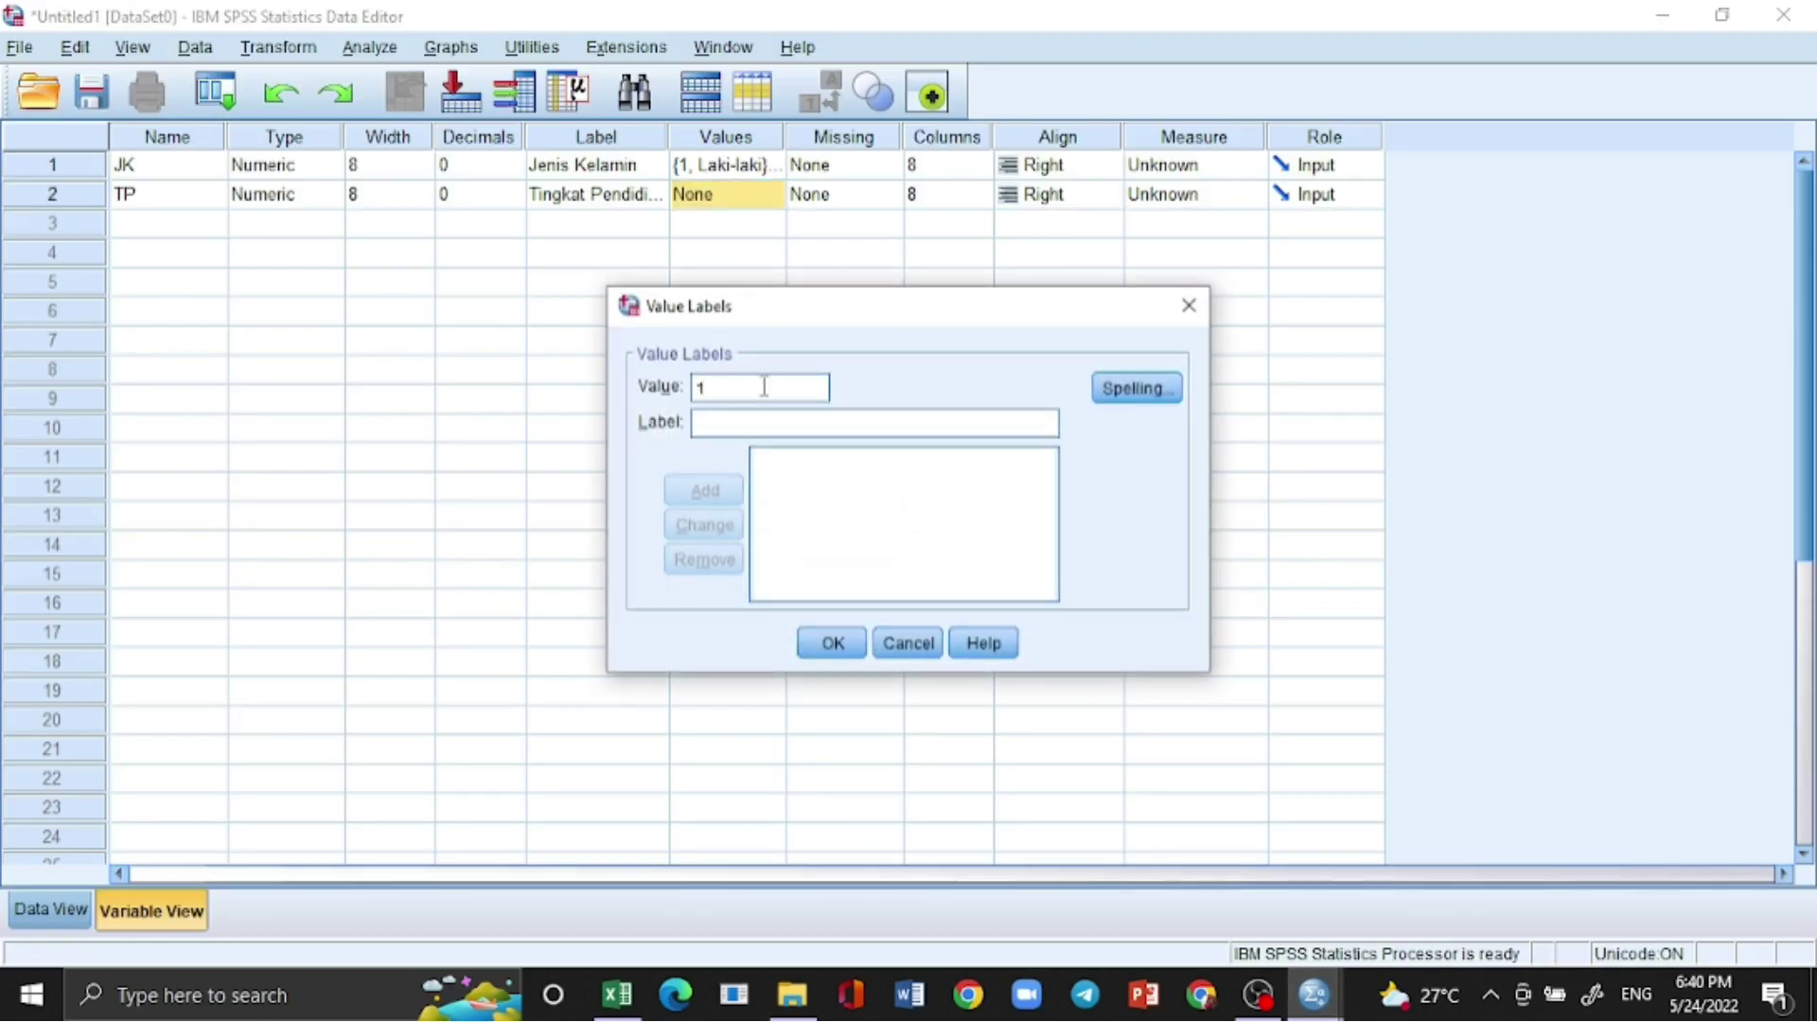
{"action": "left_click", "coordinate": [901, 425]}
{"action": "type", "text": "Sura"}
{"action": "key", "text": "BackSpace"}
{"action": "key", "text": "BackSpace"}
{"action": "key", "text": "BackSpace"}
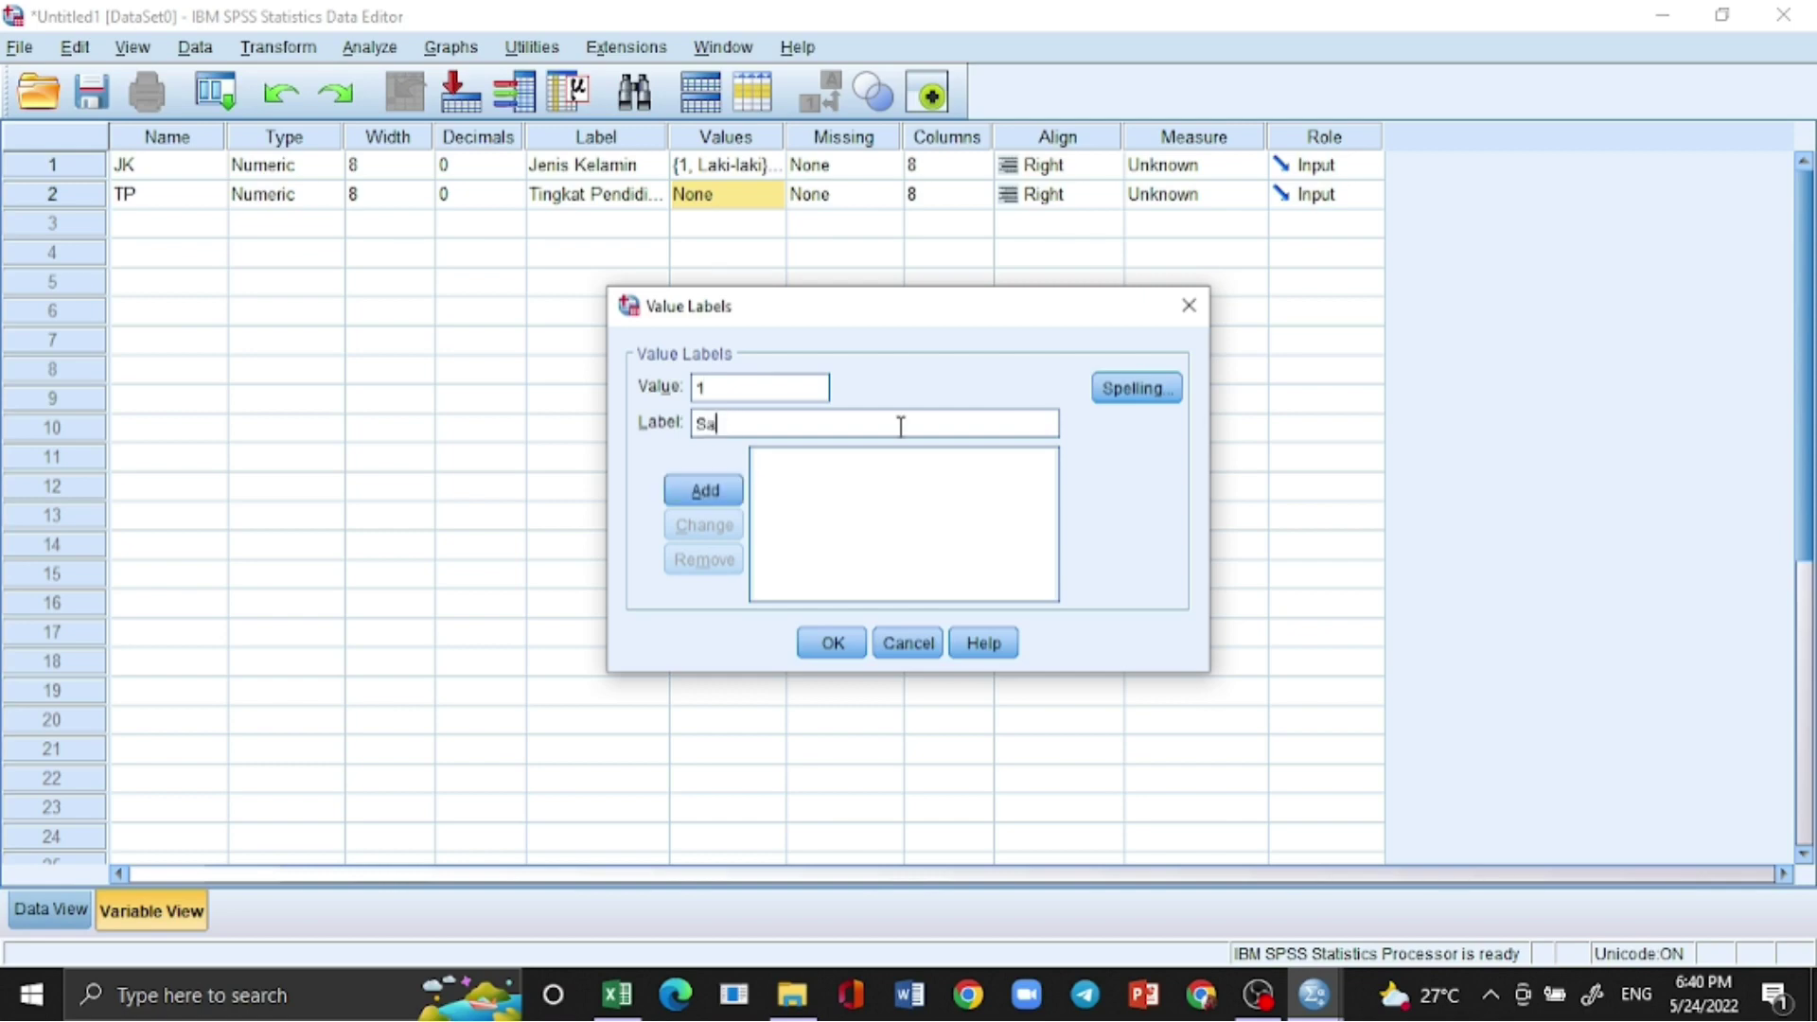
{"action": "type", "text": "MA"}
{"action": "left_click", "coordinate": [723, 488]}
Step: Add the value label 2 = Diploma to the TP variable
{"action": "type", "text": "2"}
{"action": "key", "text": "Tab"}
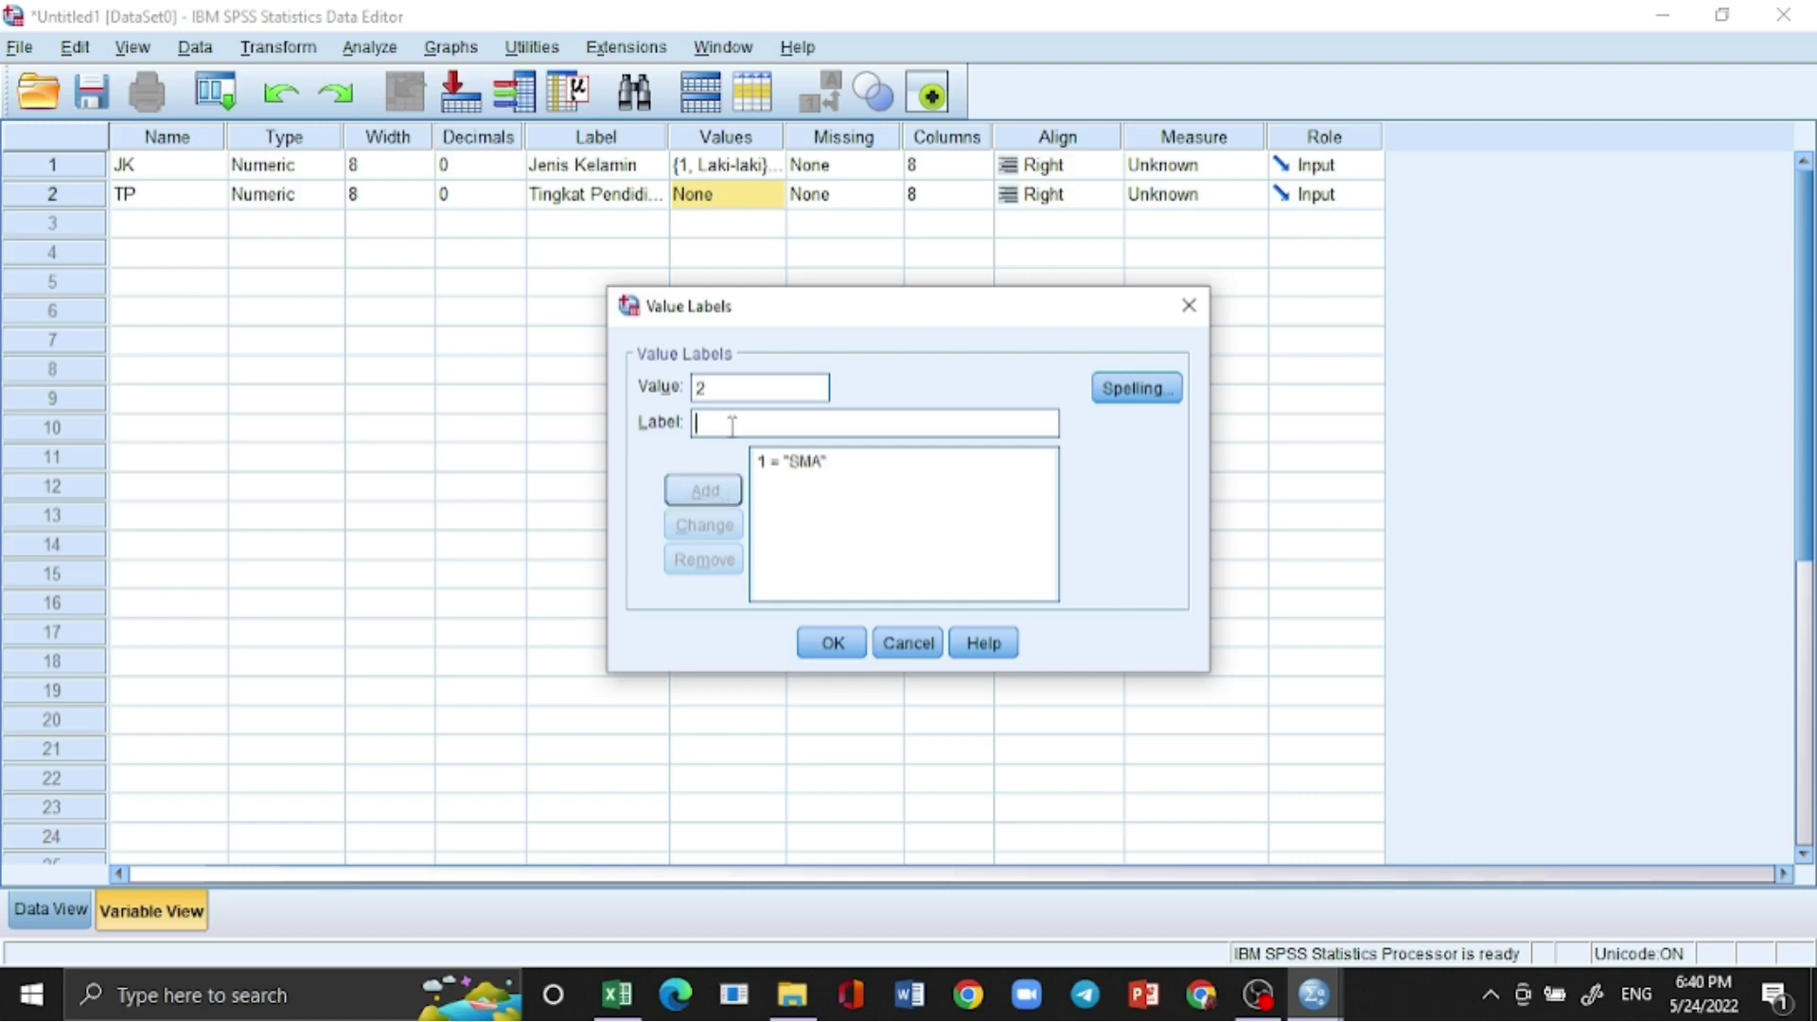
{"action": "type", "text": "Diploma"}
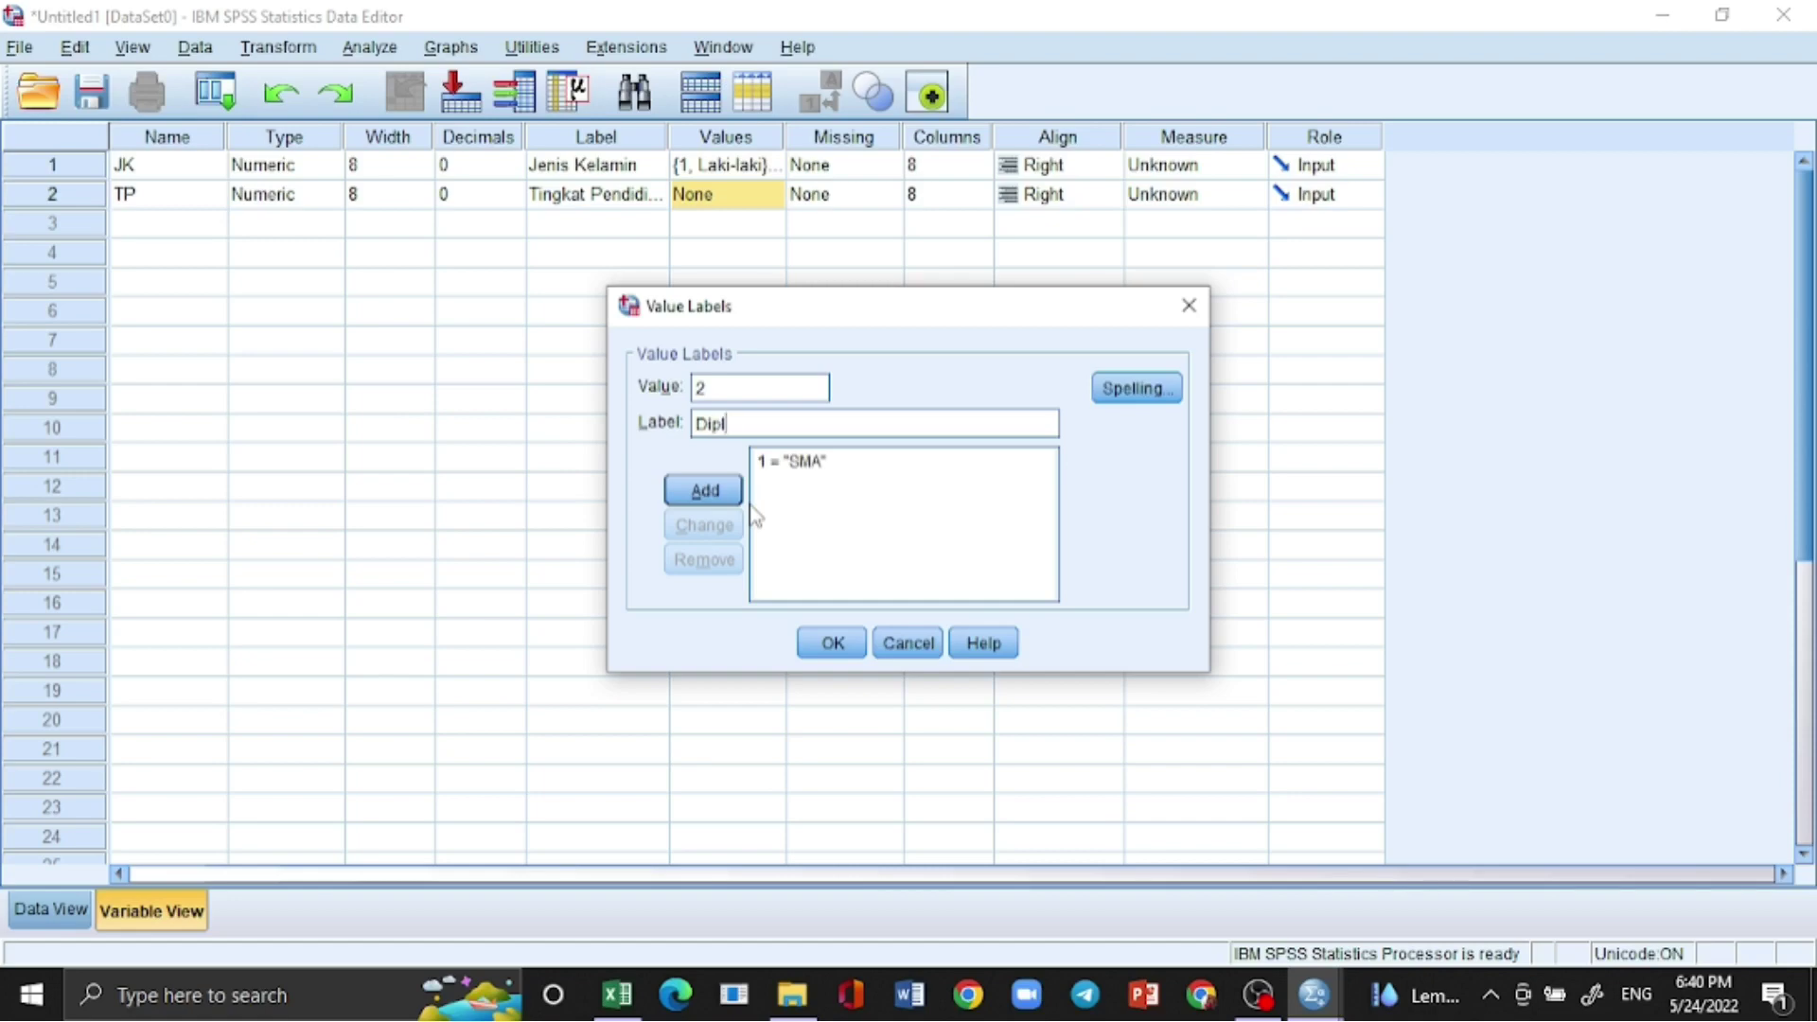
{"action": "left_click", "coordinate": [705, 490]}
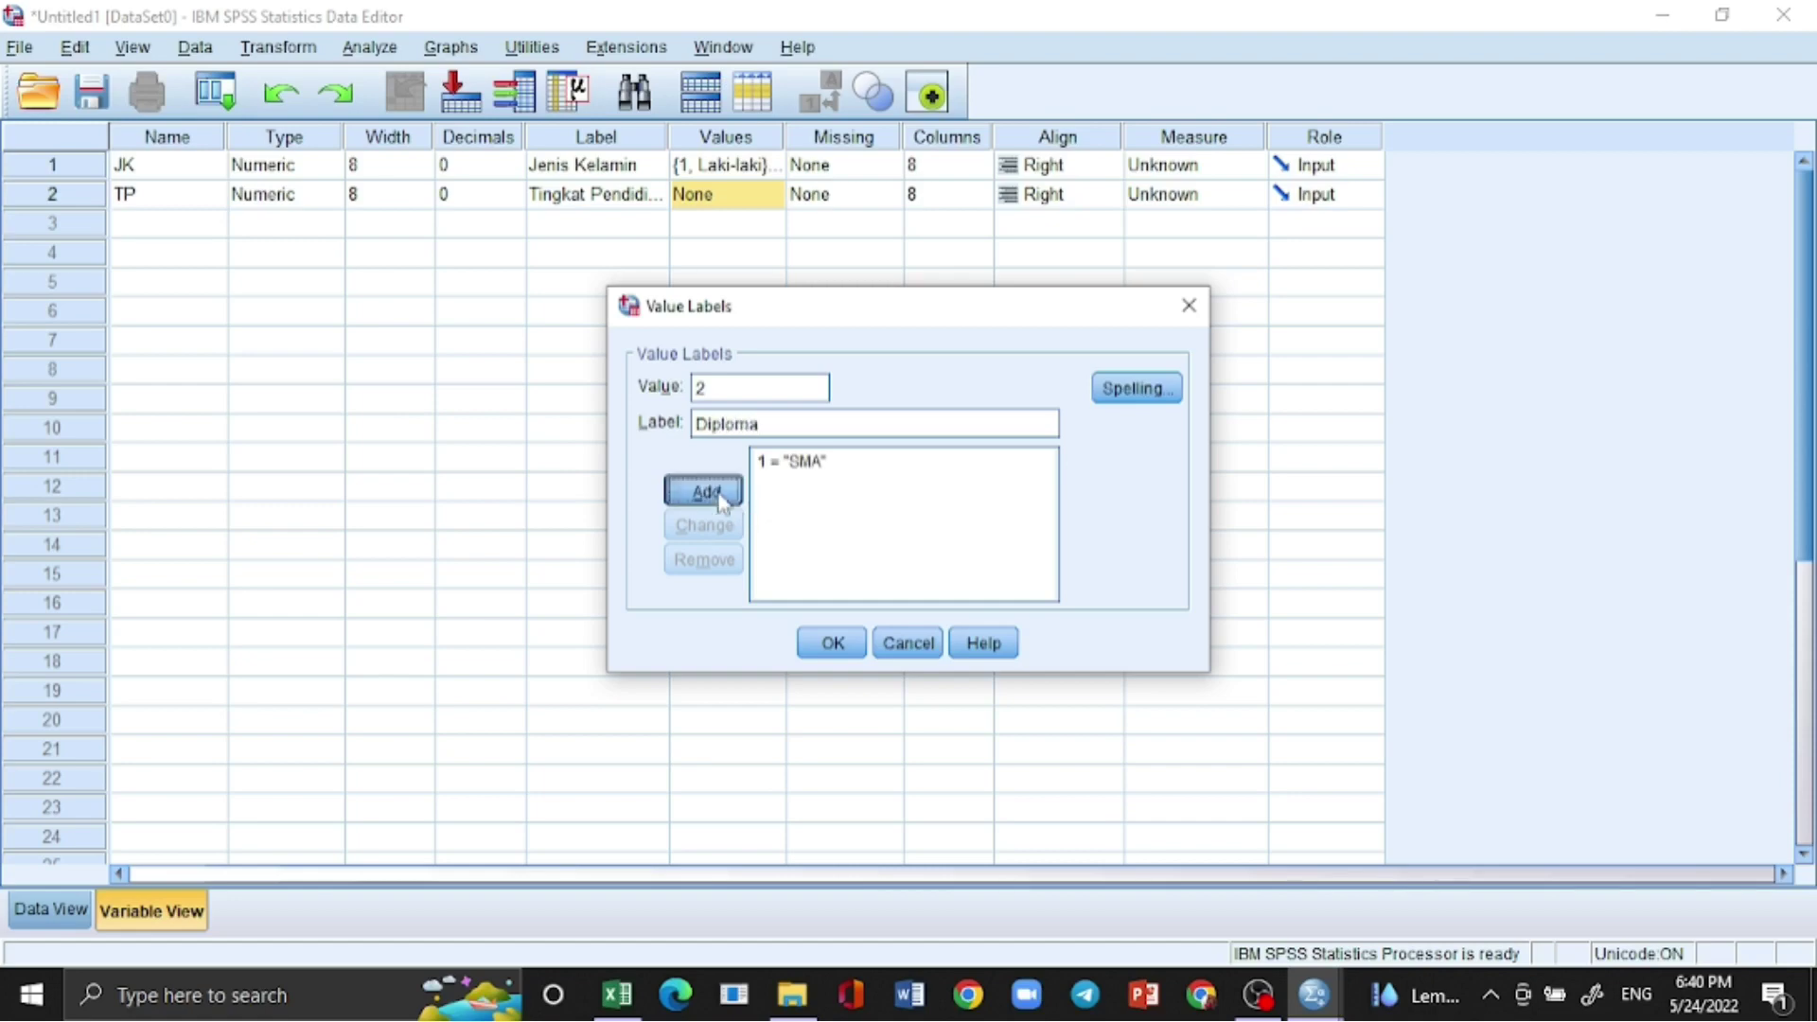
Step: Add the value label 3 = S1 to the TP variable
{"action": "type", "text": "3"}
{"action": "left_click", "coordinate": [735, 422]}
{"action": "type", "text": "s1"}
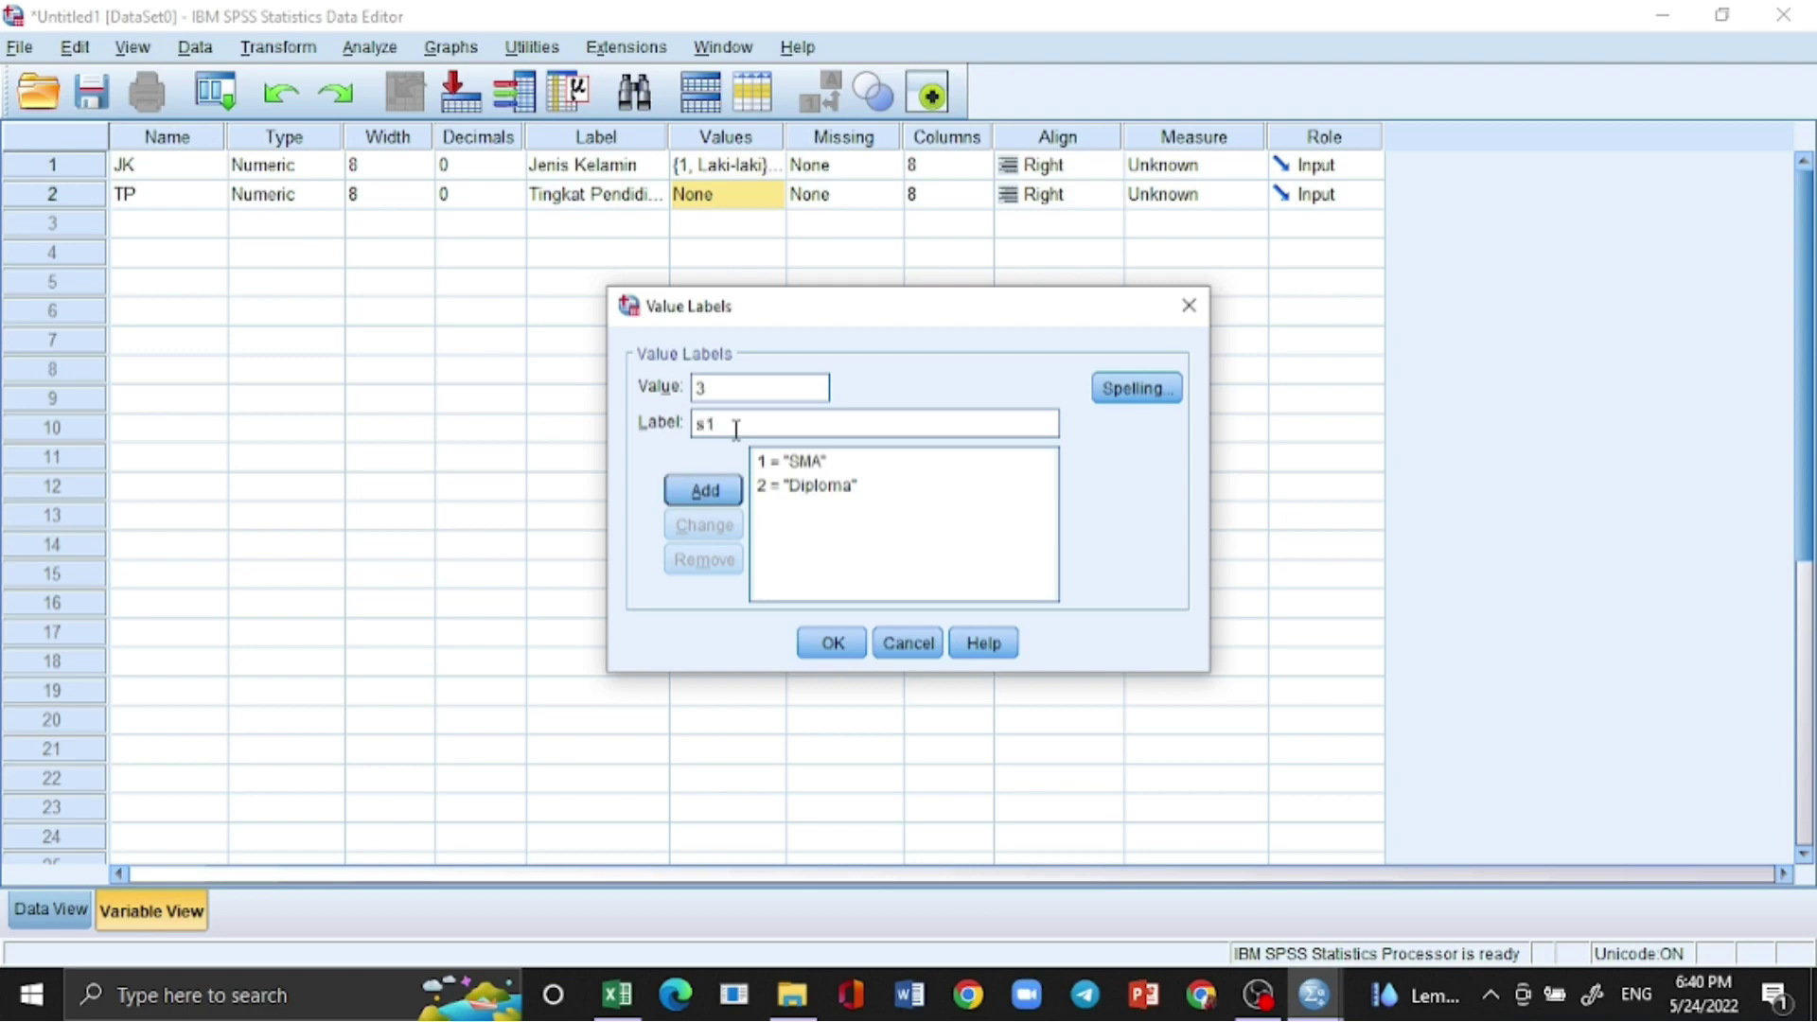
{"action": "key", "text": "BackSpace"}
{"action": "key", "text": "BackSpace"}
{"action": "type", "text": "S1"}
{"action": "left_click", "coordinate": [702, 489]}
Step: Add the value label 4 = S2 to TP and confirm its value labels
{"action": "type", "text": "4"}
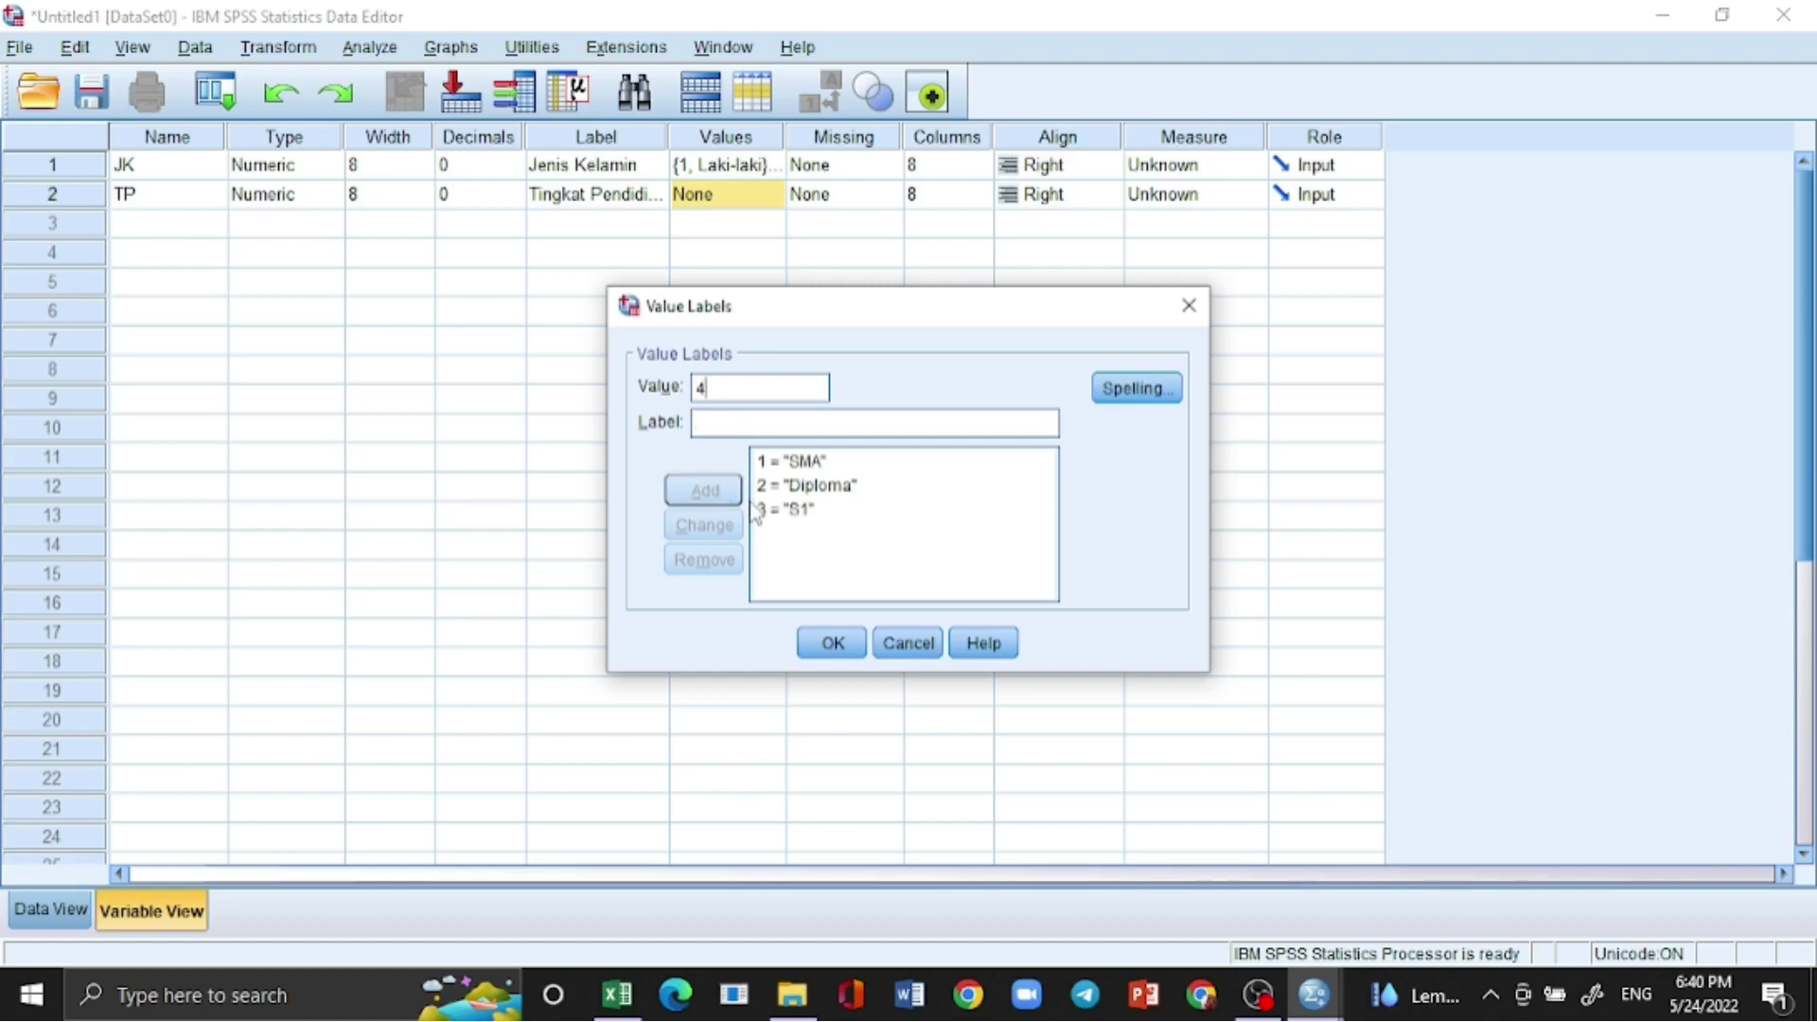
{"action": "left_click", "coordinate": [745, 416]}
{"action": "type", "text": "S@"}
{"action": "key", "text": "BackSpace"}
{"action": "type", "text": "2"}
{"action": "left_click", "coordinate": [705, 490]}
{"action": "left_click", "coordinate": [827, 644]}
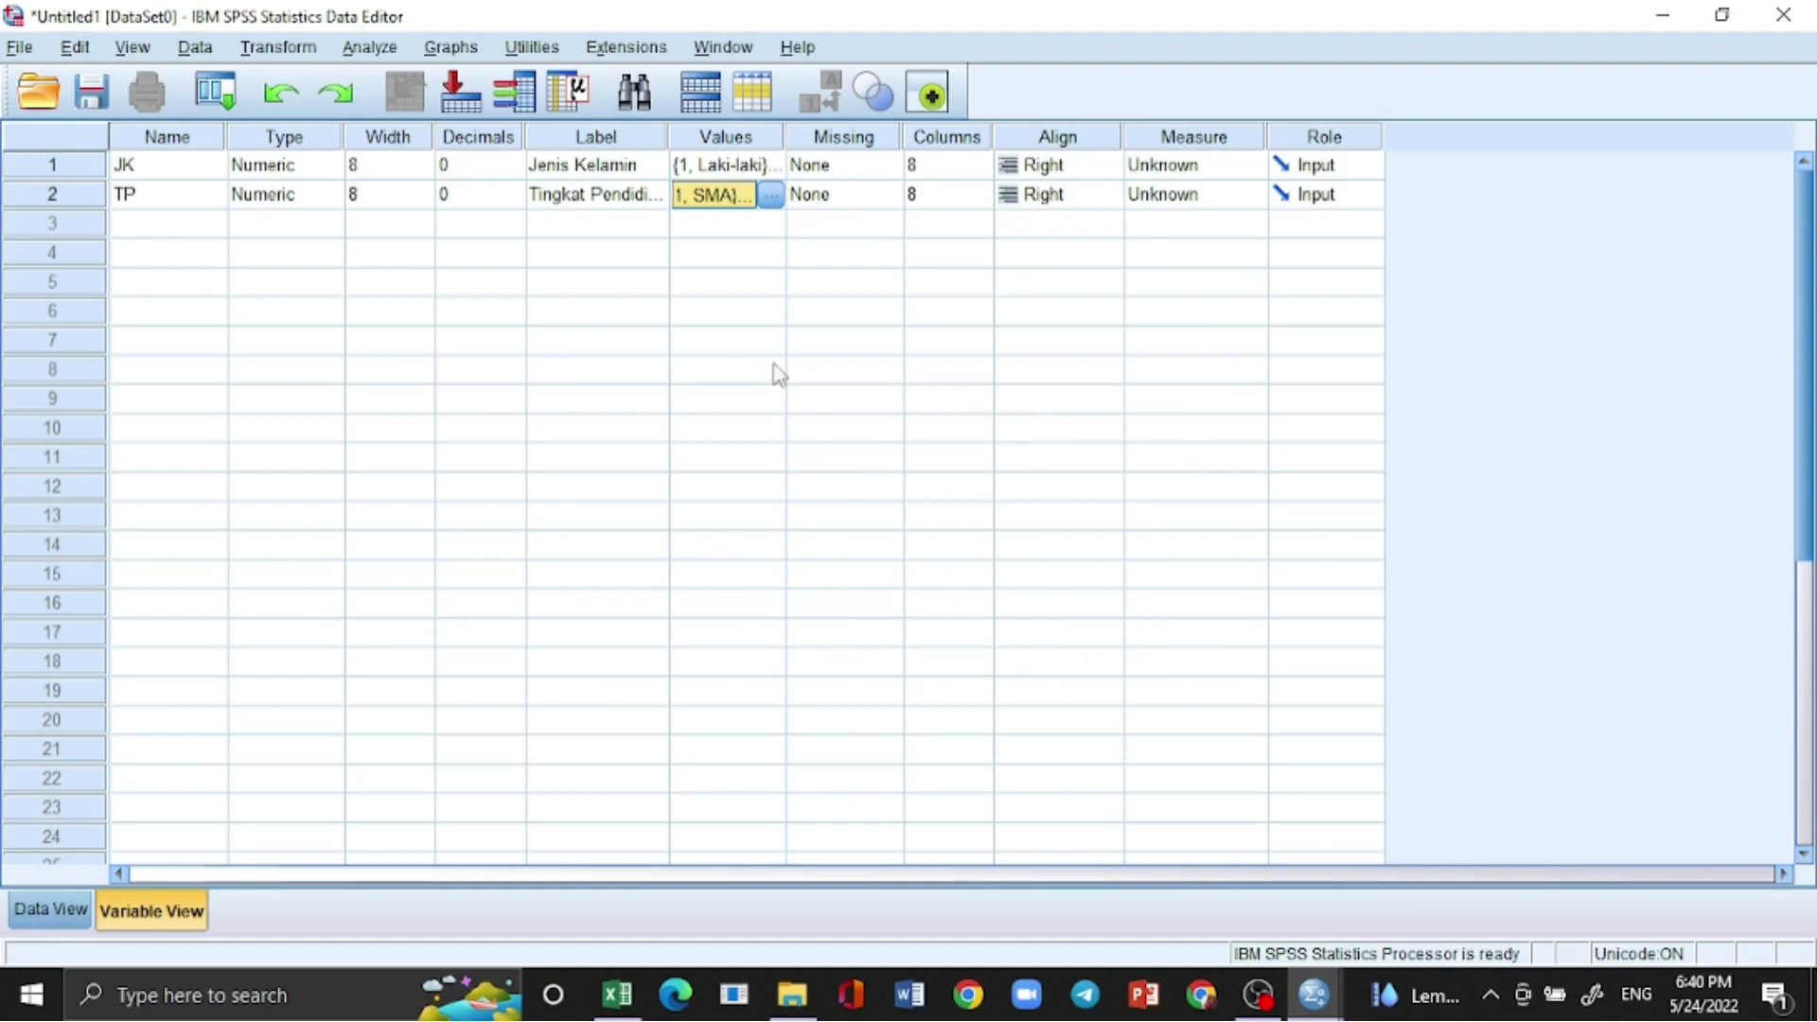
{"action": "left_click", "coordinate": [772, 195]}
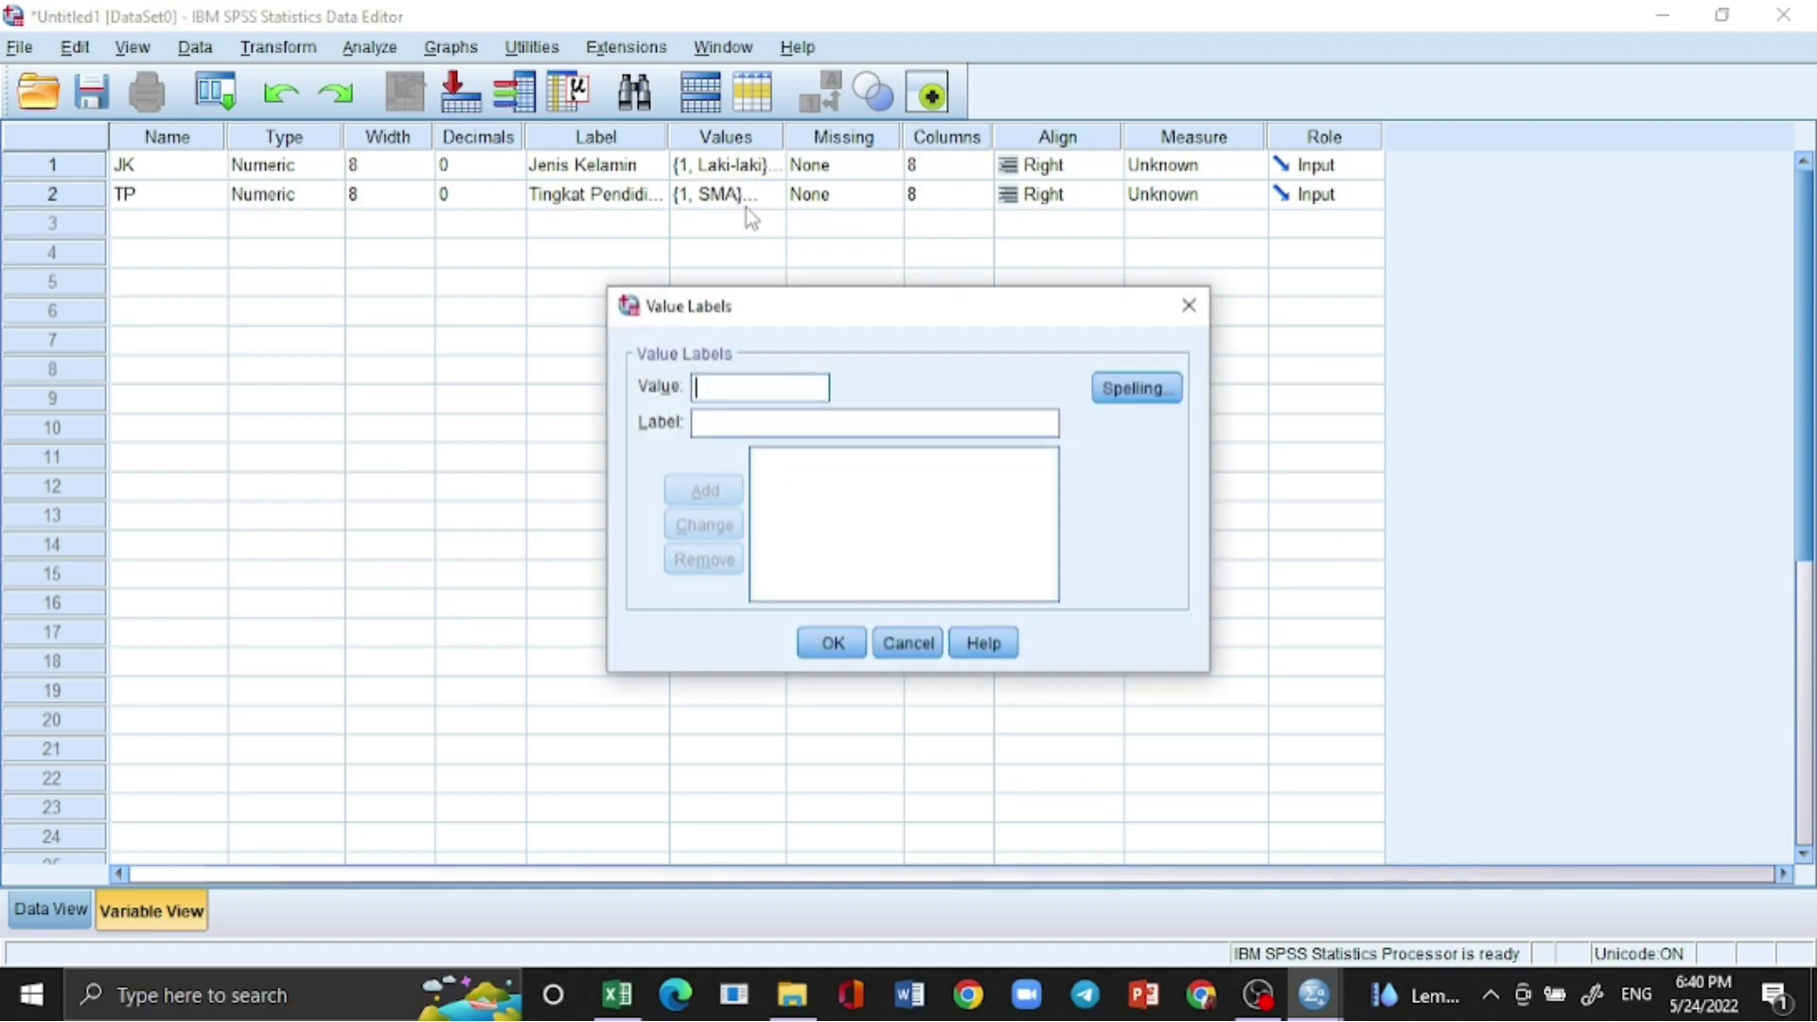
{"action": "left_click", "coordinate": [1200, 308]}
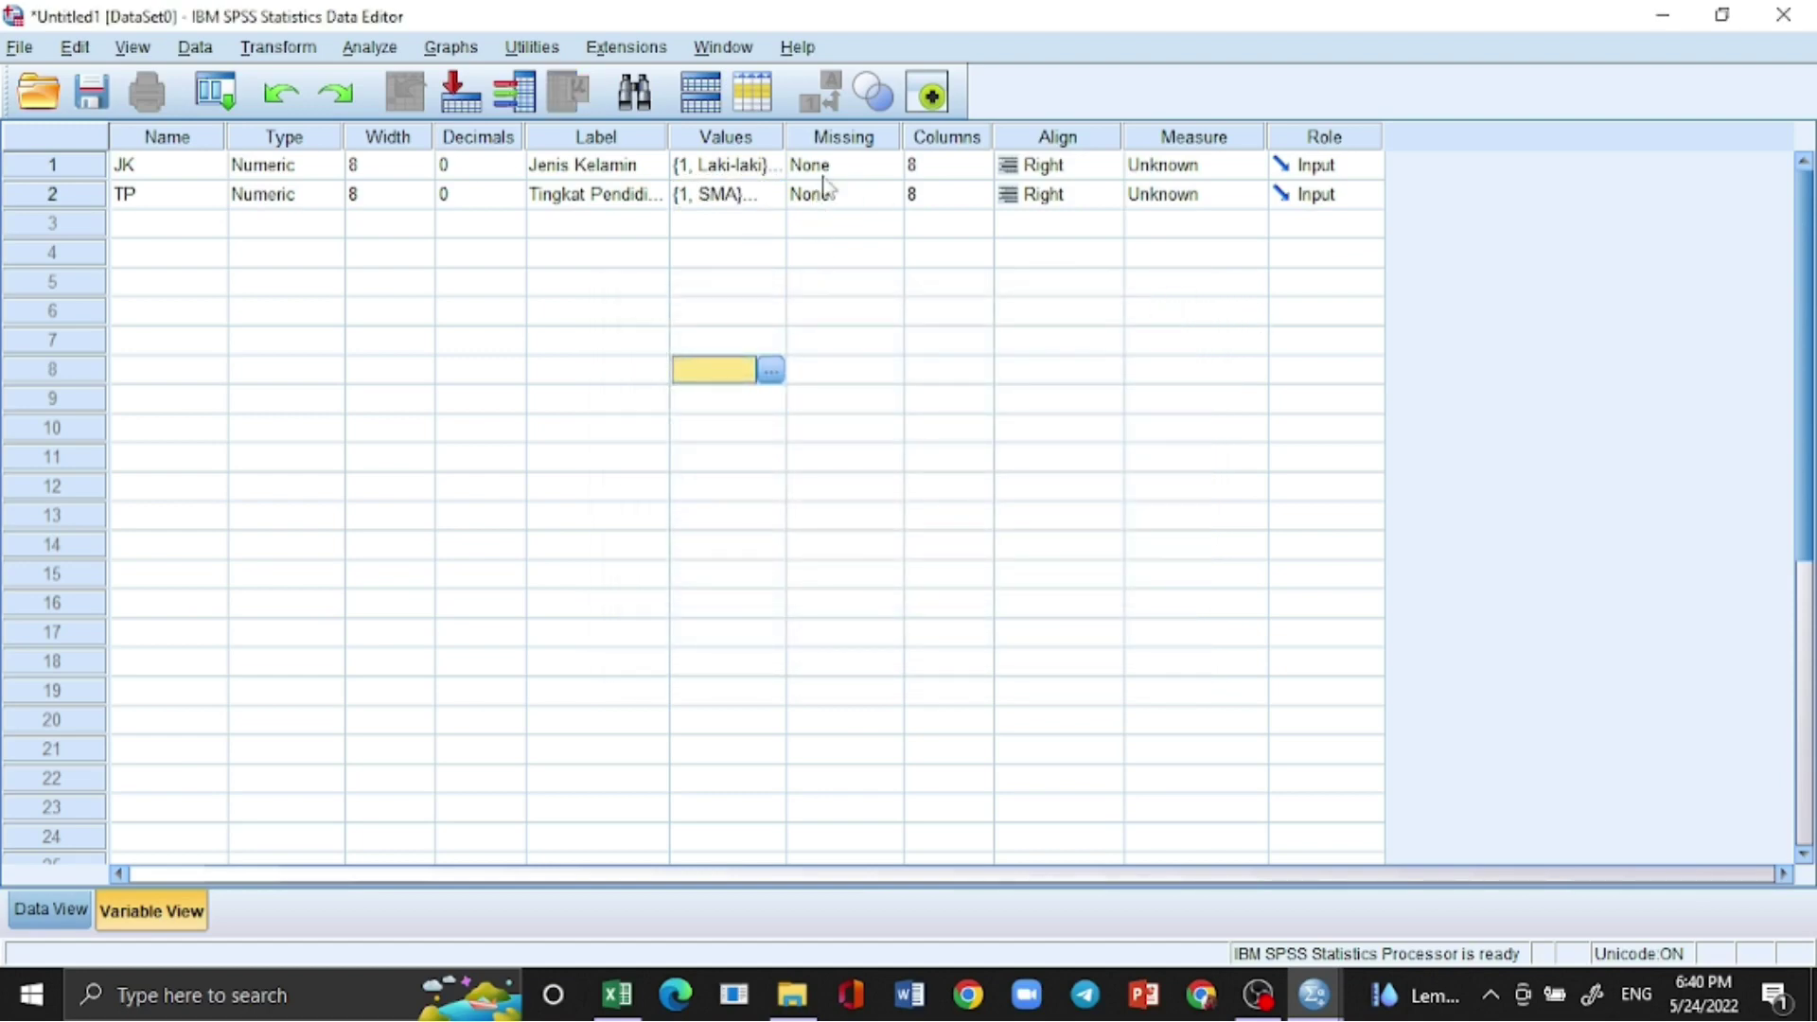
{"action": "left_click", "coordinate": [748, 137]}
{"action": "left_click", "coordinate": [821, 137]}
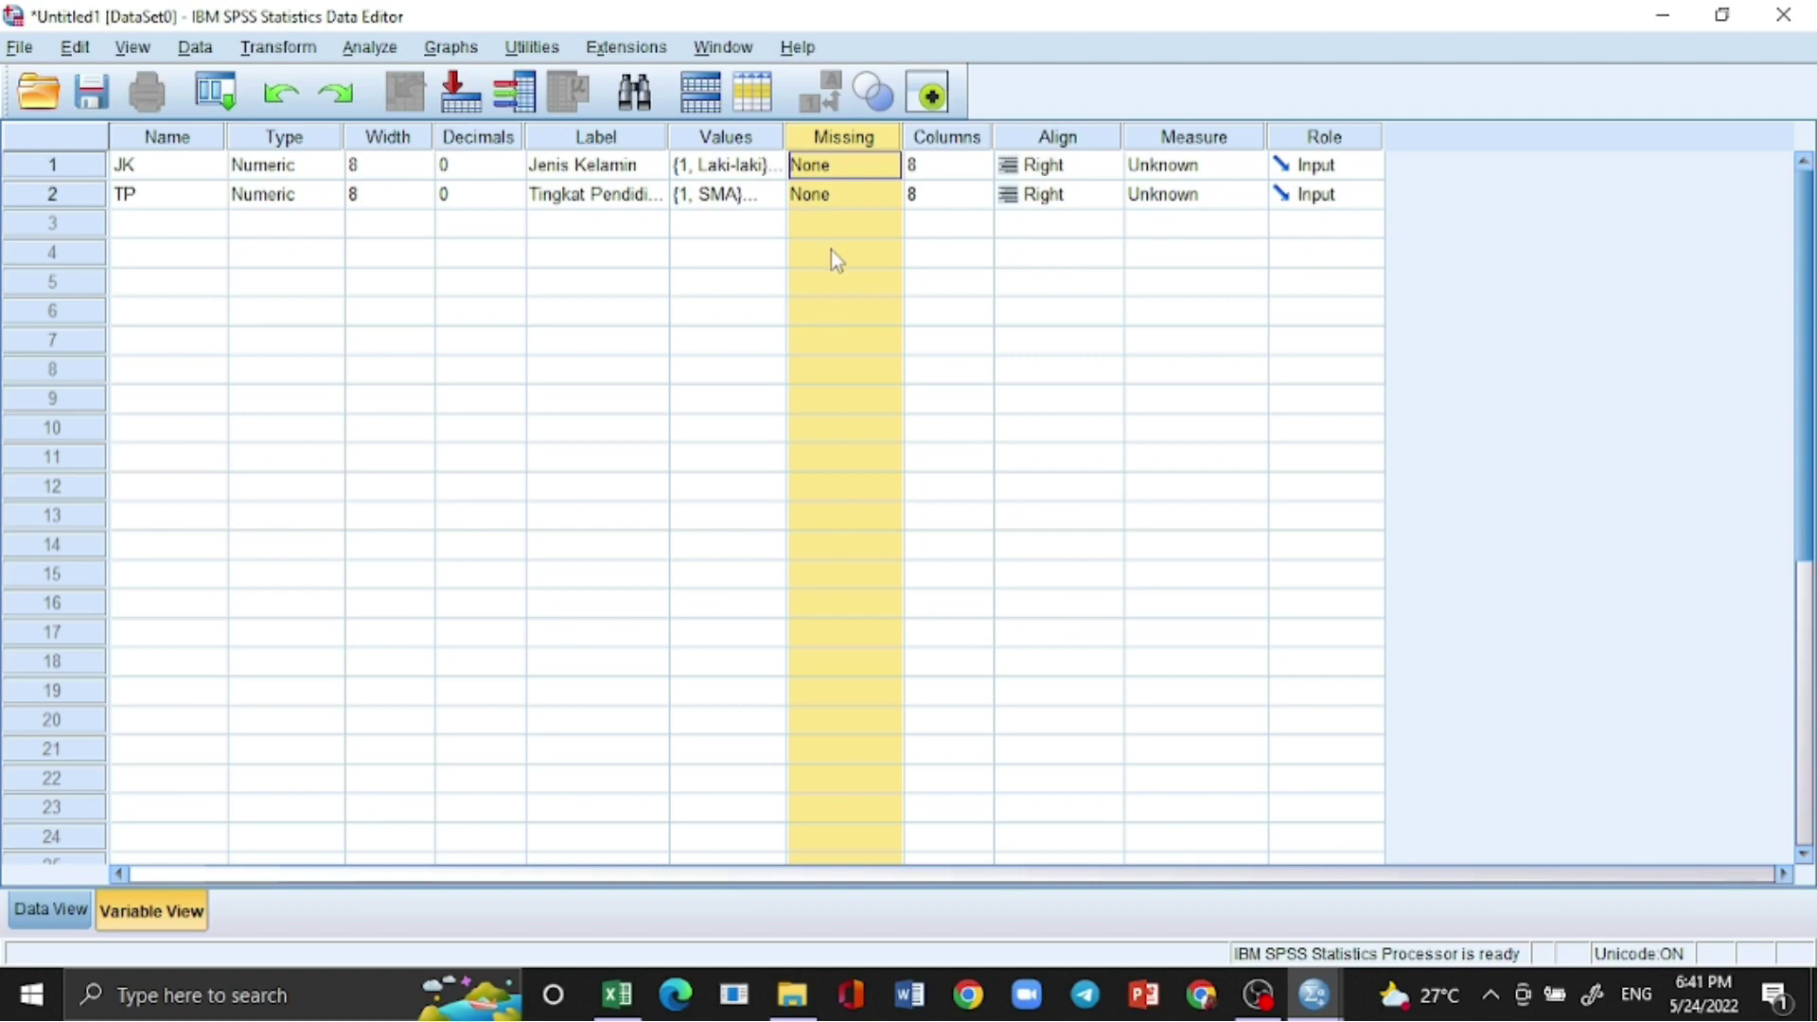
{"action": "left_click", "coordinate": [762, 252]}
{"action": "left_click", "coordinate": [771, 253]}
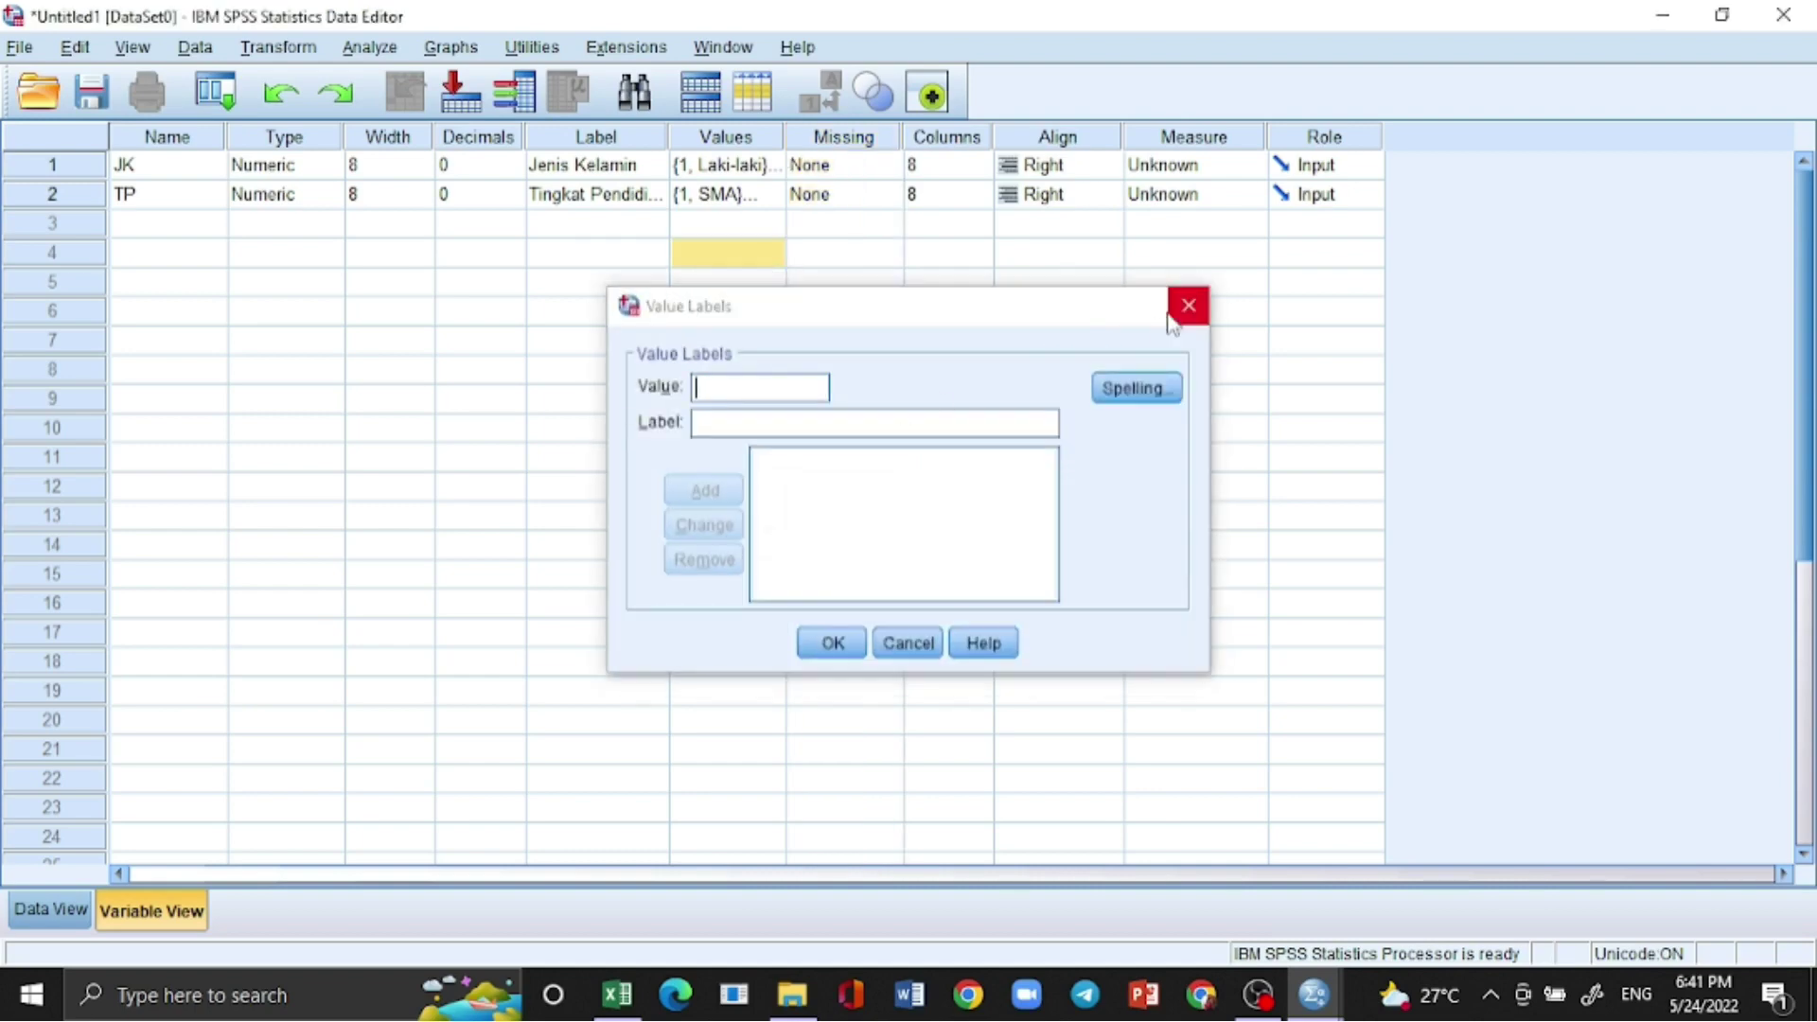
{"action": "left_click", "coordinate": [1189, 305]}
Step: Look over the coded data in Excel, return to the SPSS Variable View and open the missing-values settings for JK
{"action": "left_click", "coordinate": [617, 993]}
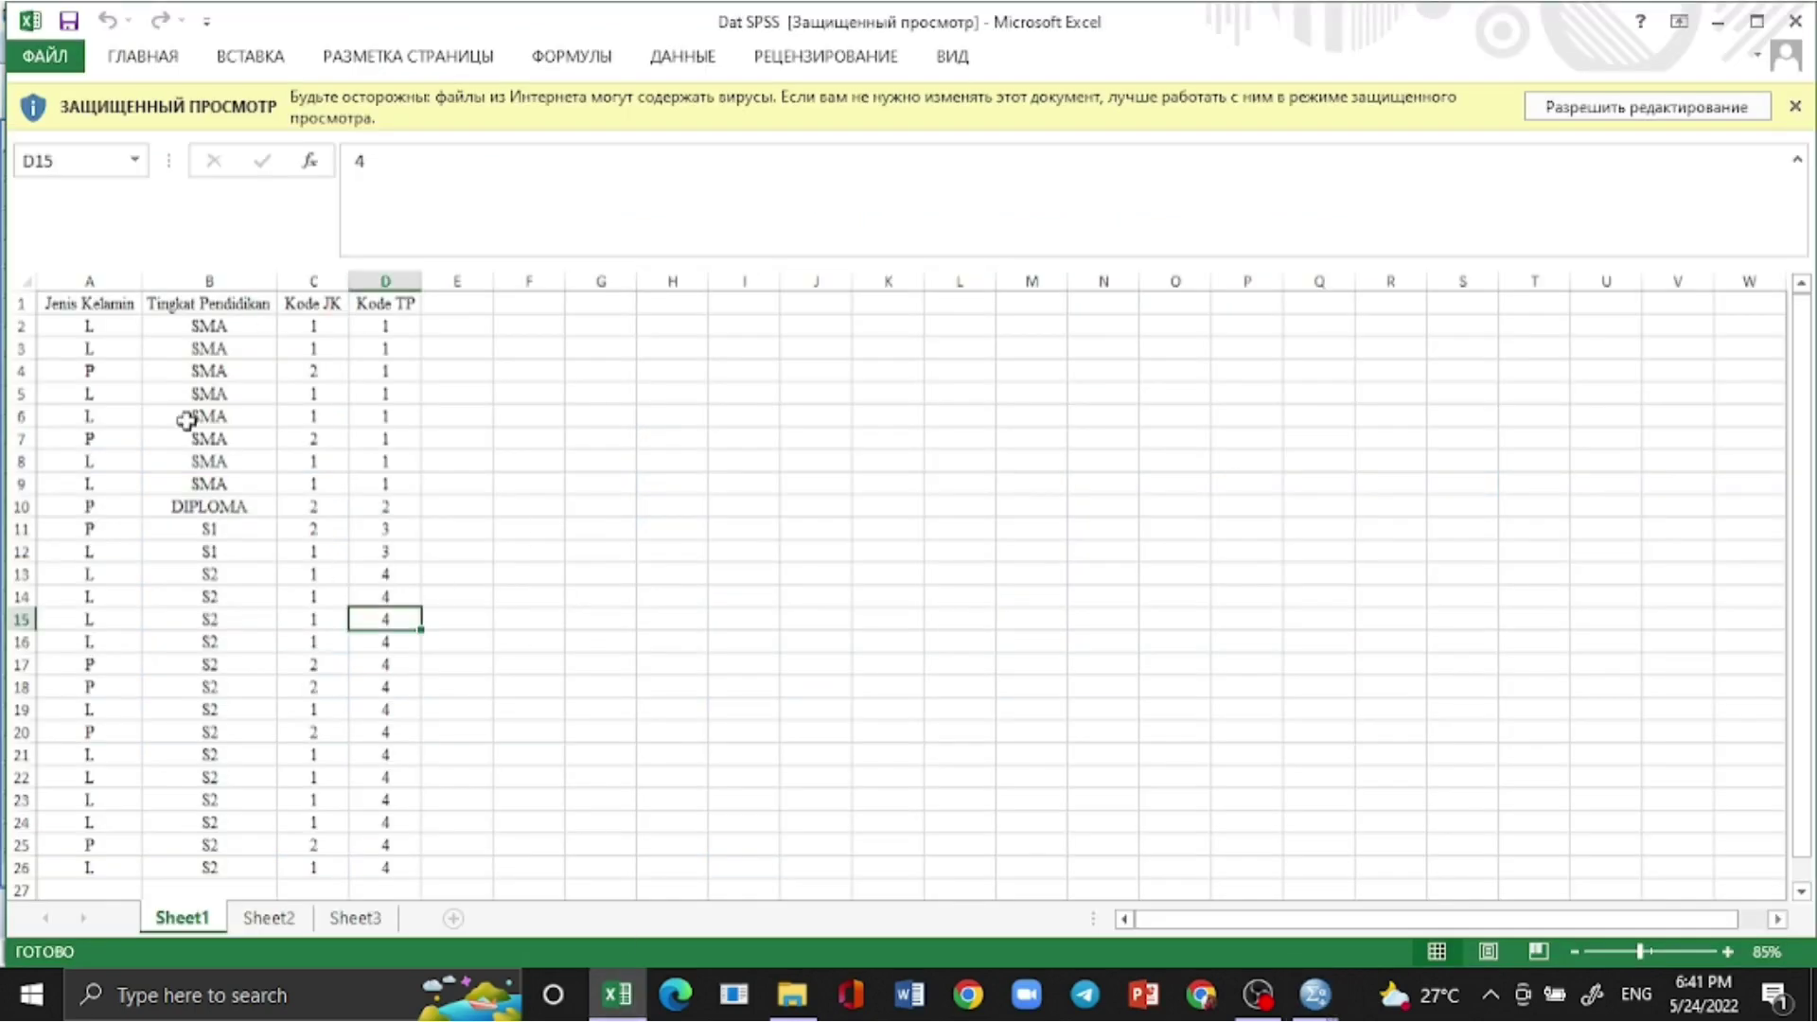
{"action": "left_click", "coordinate": [1315, 993]}
{"action": "left_click", "coordinate": [1277, 941]}
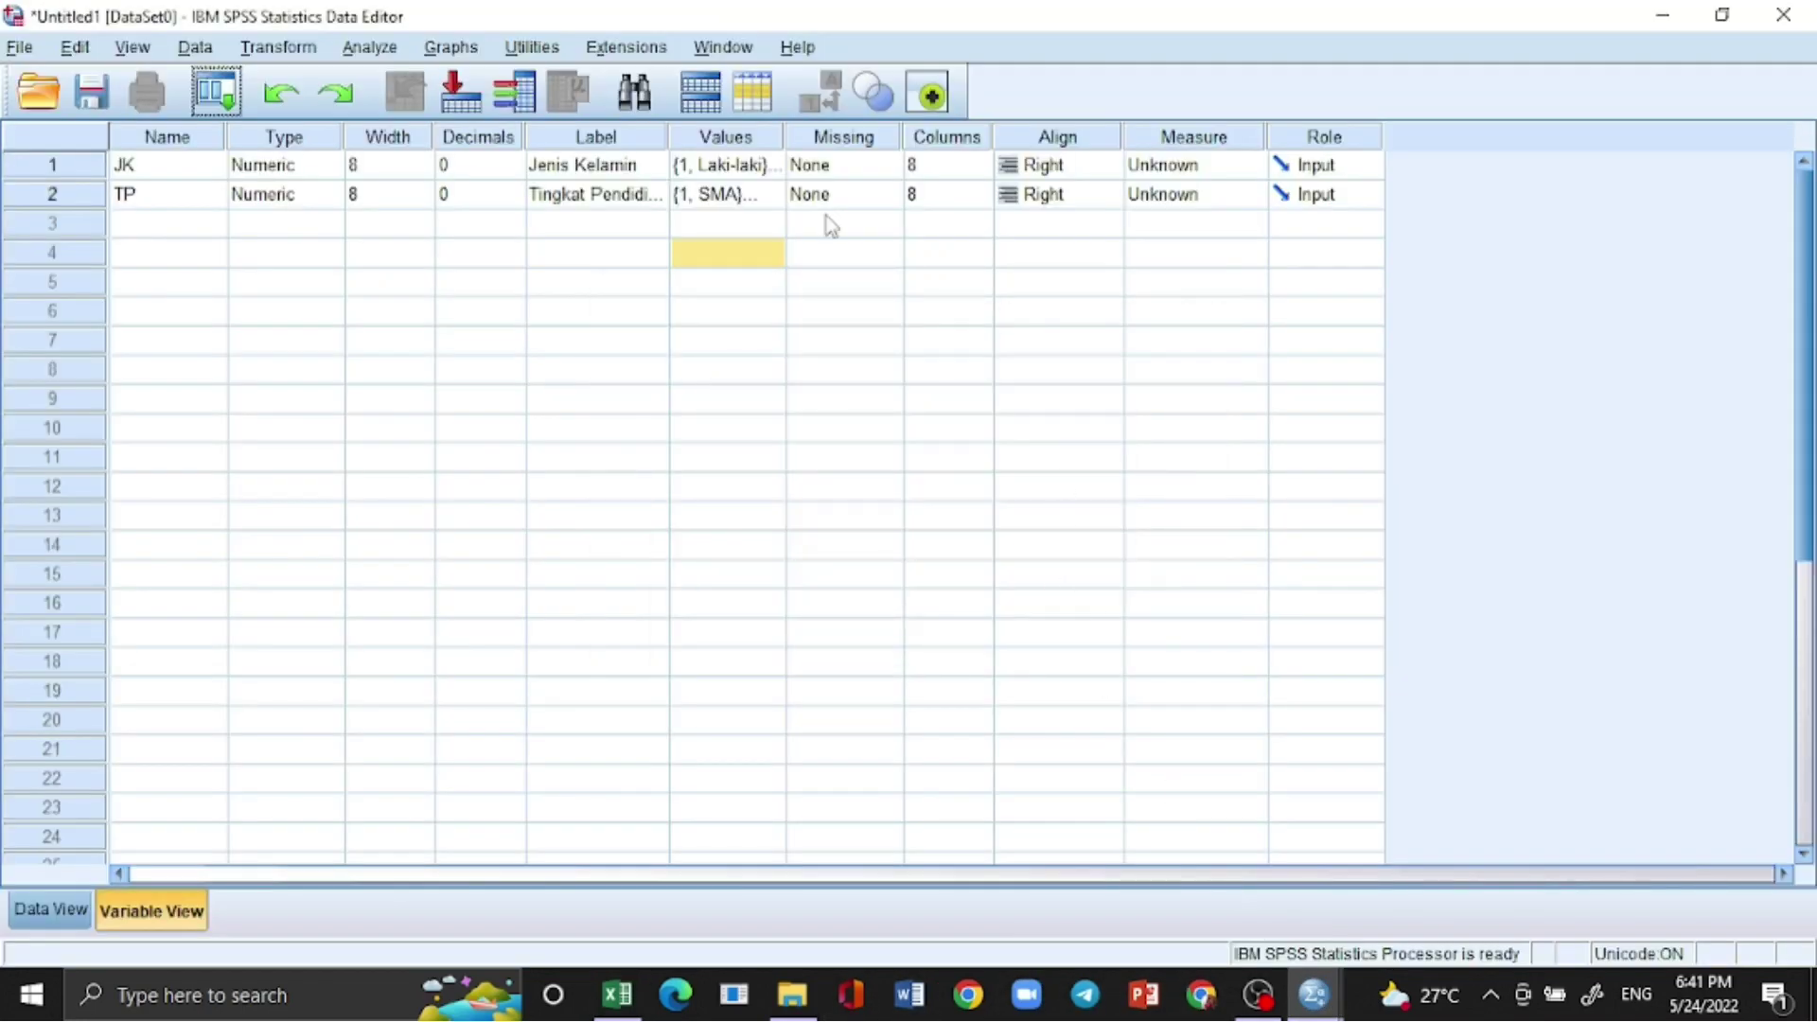
{"action": "left_click", "coordinate": [827, 172]}
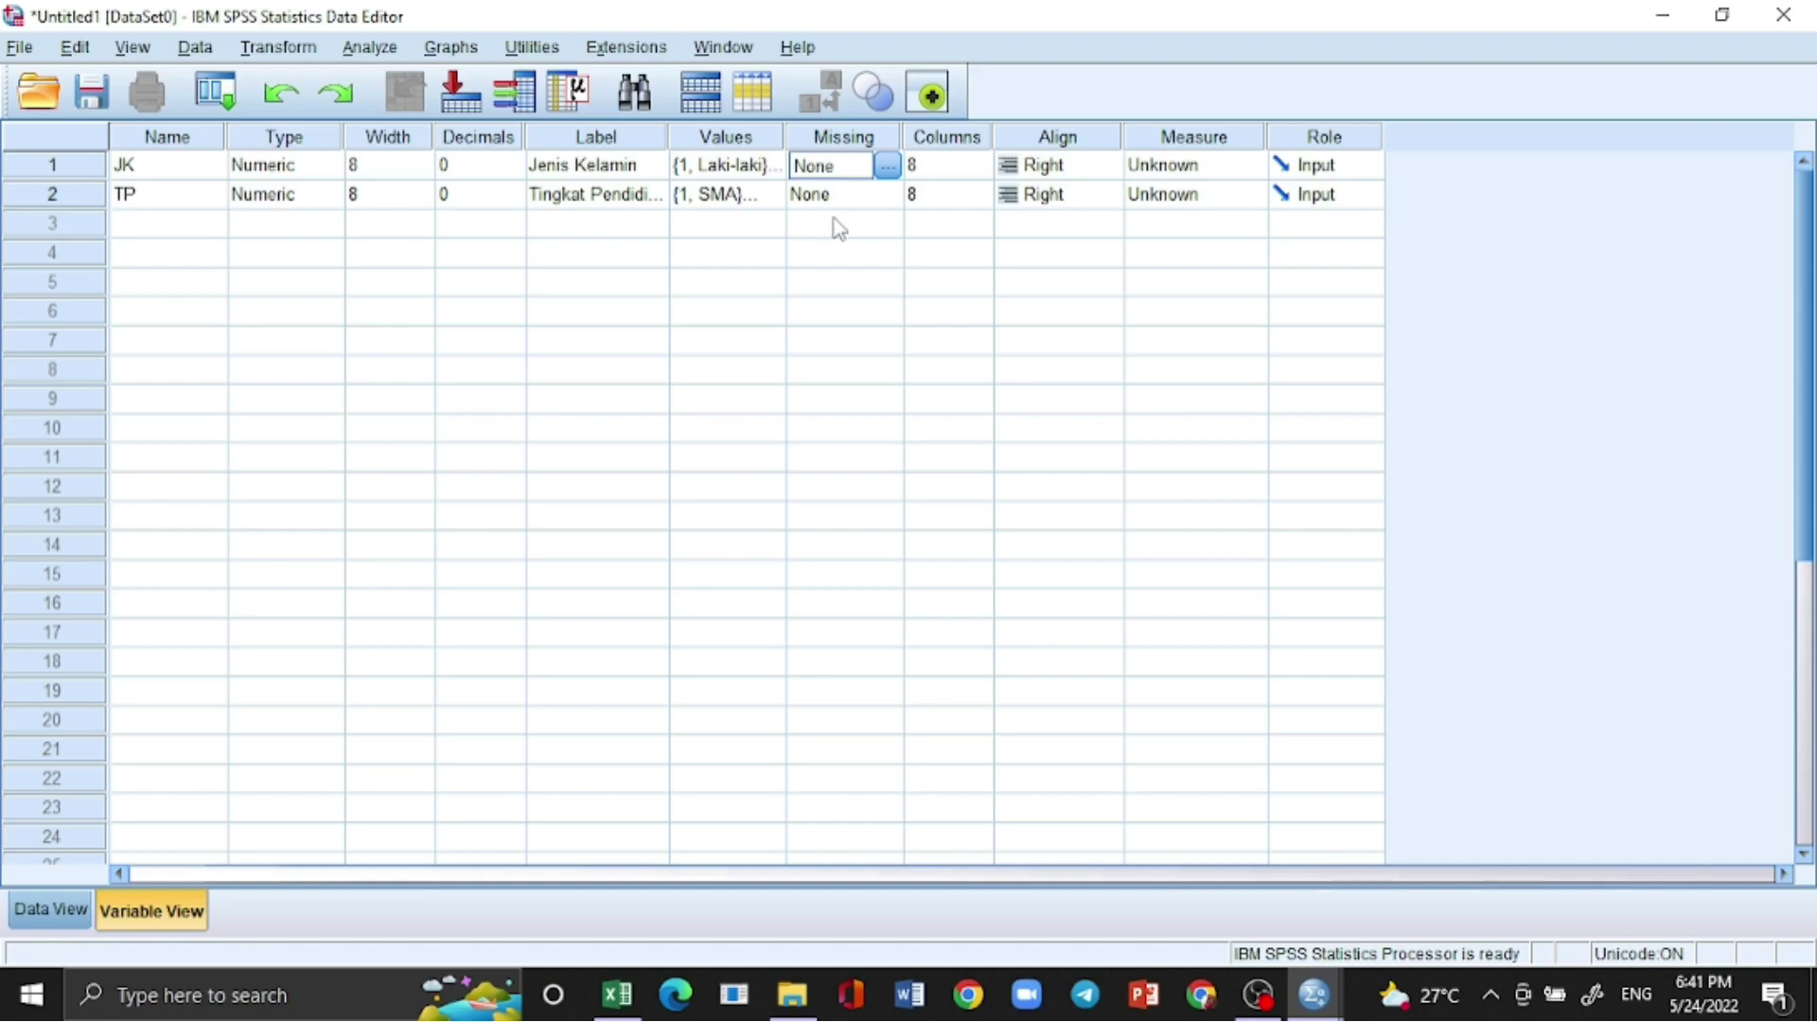
{"action": "left_click", "coordinate": [886, 166]}
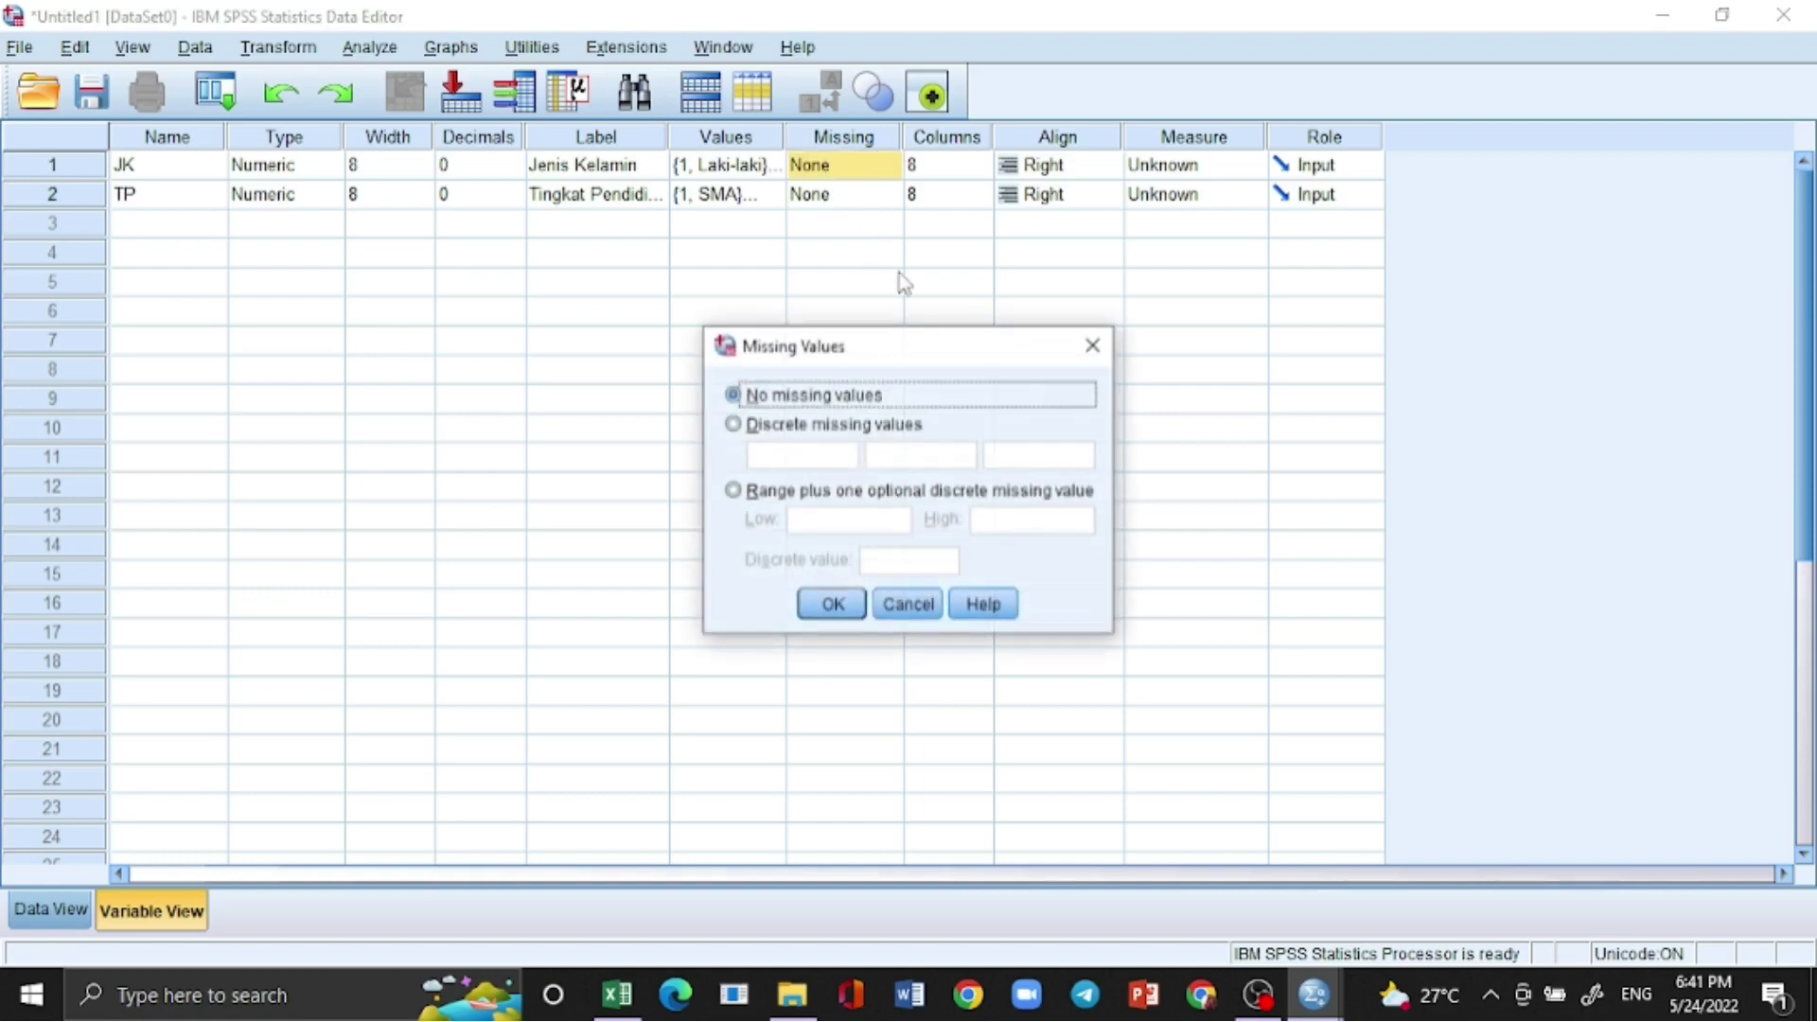